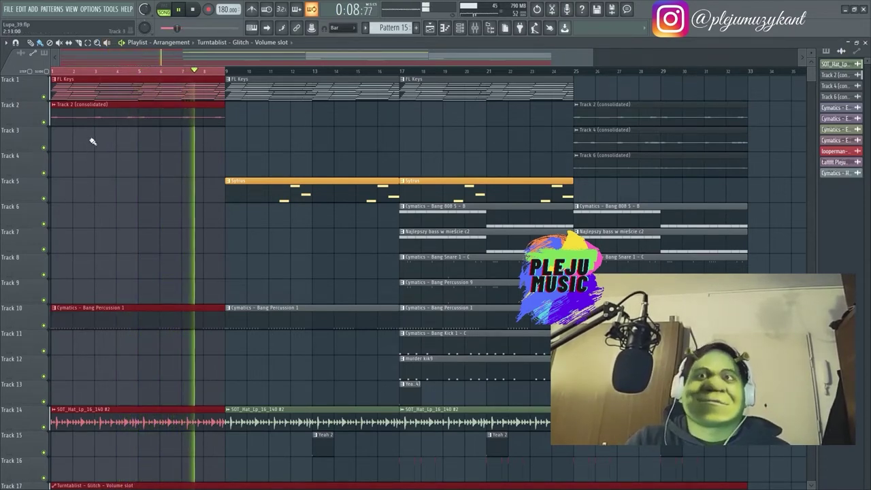
Restart playback, open the 20Hz + 18kHz cut EQ on the Piano mixer channel, and lower its low-pass band to about 6.9 kHz.
left_click(56, 71)
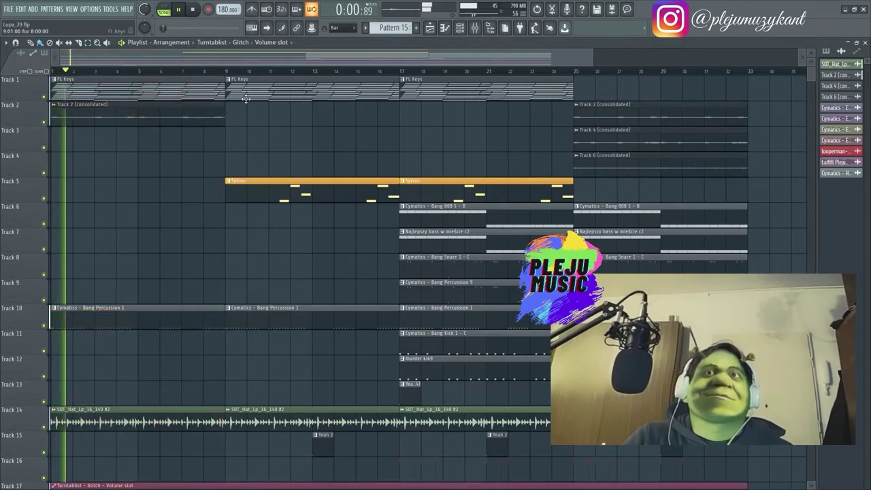
key("F9")
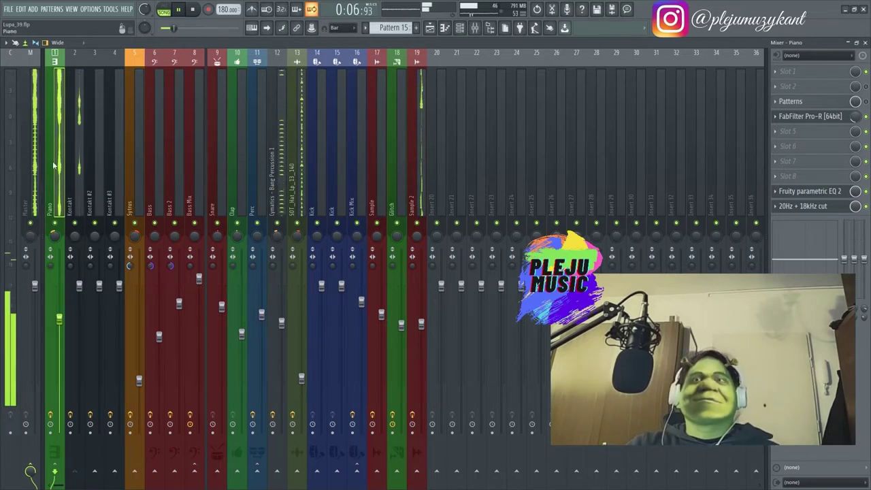
left_click(810, 206)
left_click_drag(598, 120, 434, 123)
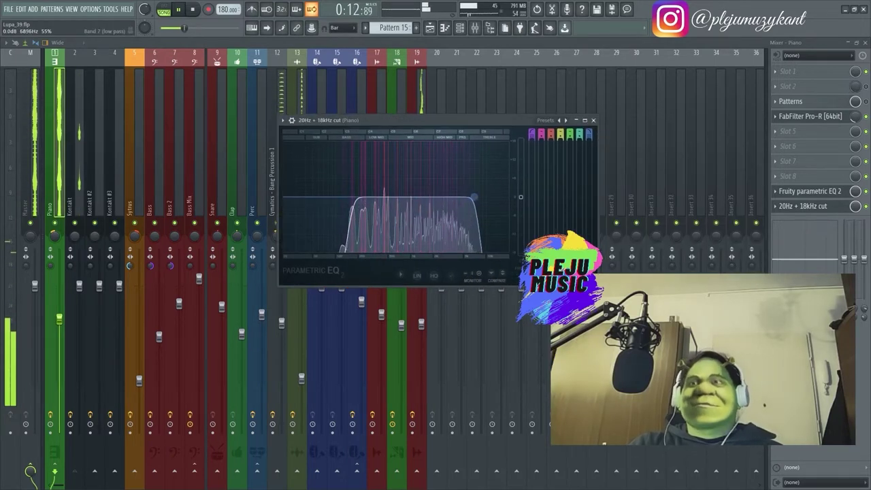
left_click_drag(482, 197, 476, 197)
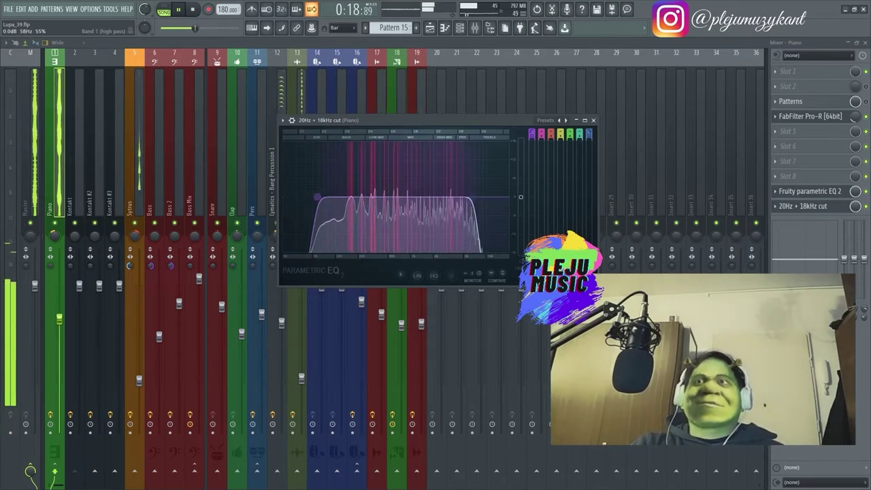
Raise the high-pass band of the Piano's 20Hz + 18kHz cut EQ in stages to beyond 190 Hz during playback.
left_click_drag(321, 198, 324, 198)
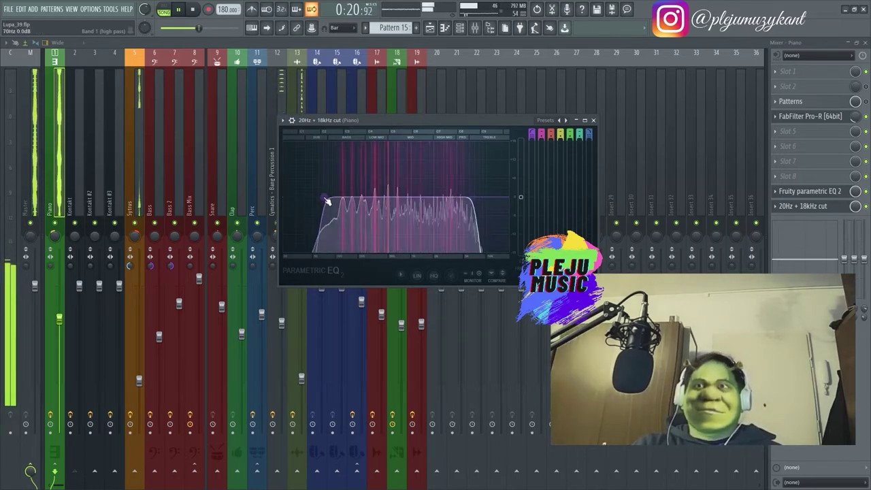
left_click_drag(344, 198, 357, 197)
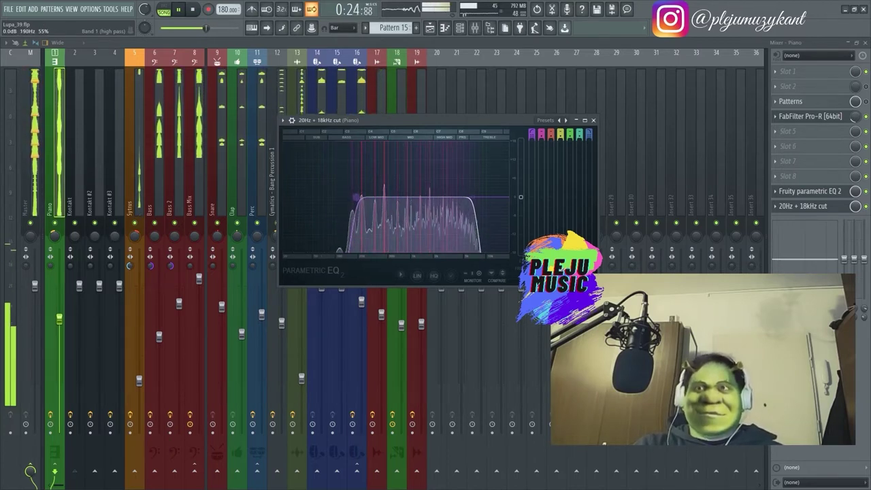
key("F5")
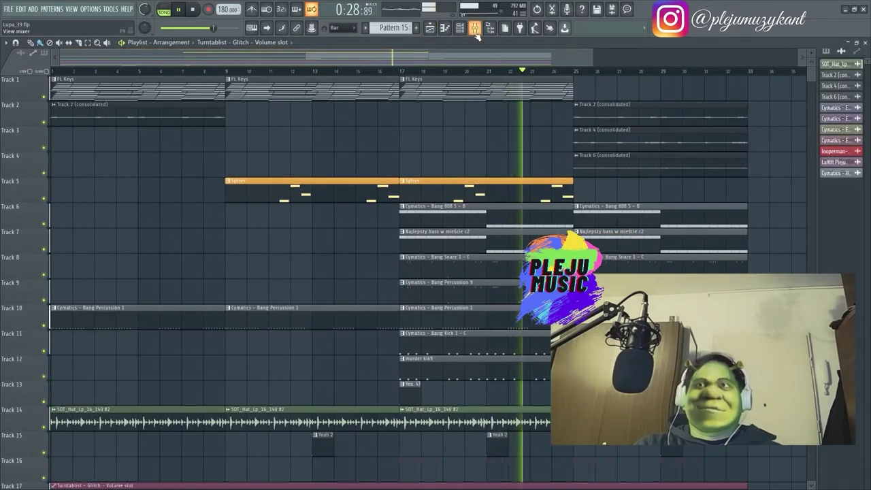
key("F9")
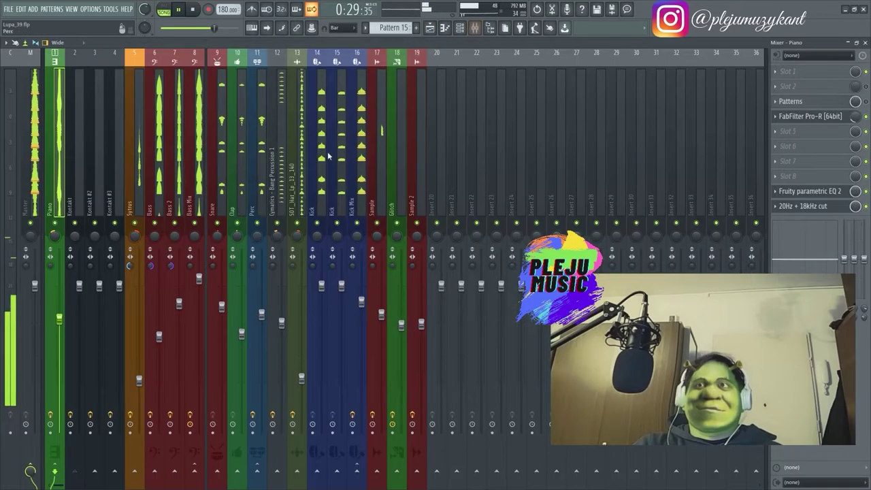
left_click(806, 206)
left_click_drag(371, 197, 379, 198)
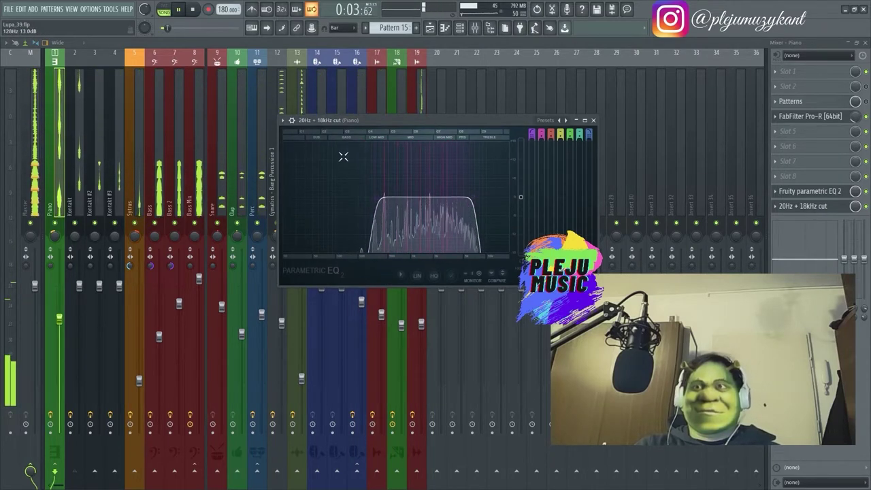
Detach the Piano's 20Hz + 18kHz cut EQ window so it floats over the playlist.
left_click_drag(327, 120, 77, 130)
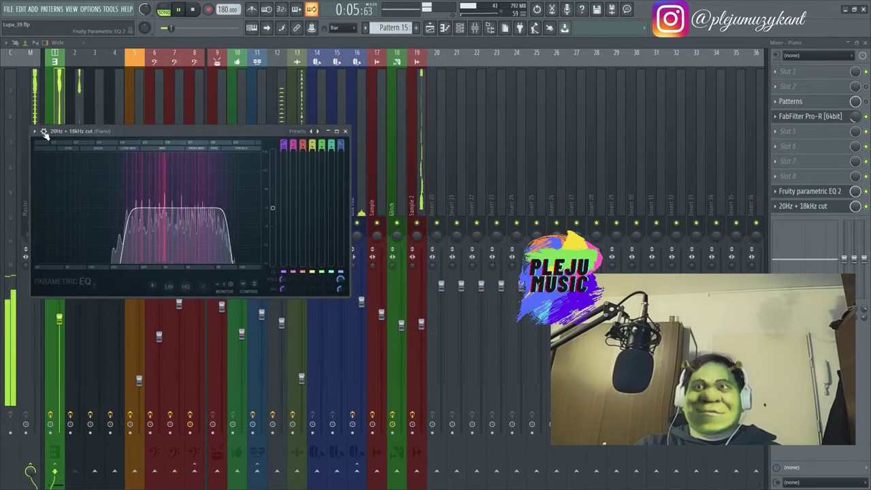
left_click(34, 131)
left_click(64, 324)
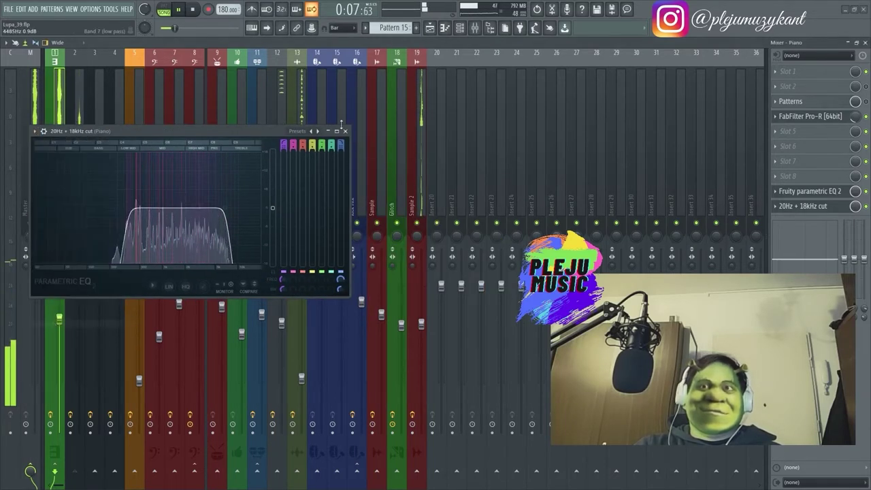
left_click(429, 32)
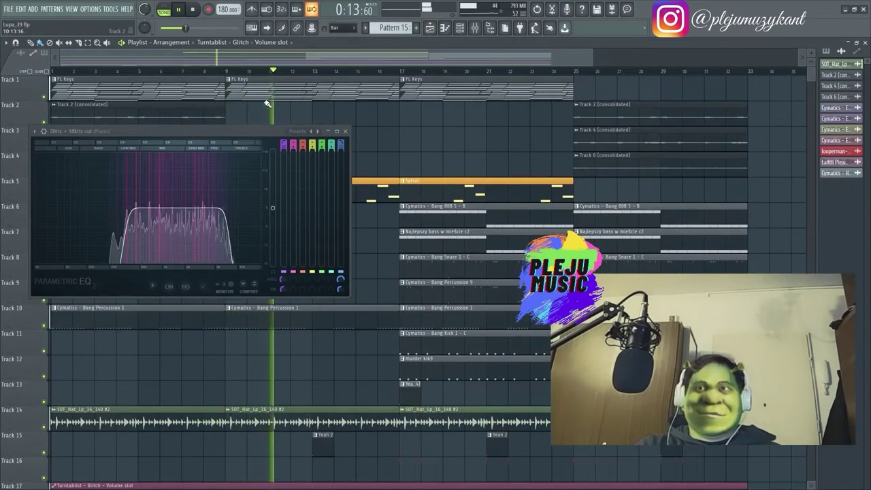
Open the Piano channel's Fruity parametric EQ 2, place it beside the cut EQ, and detach its window.
left_click(475, 28)
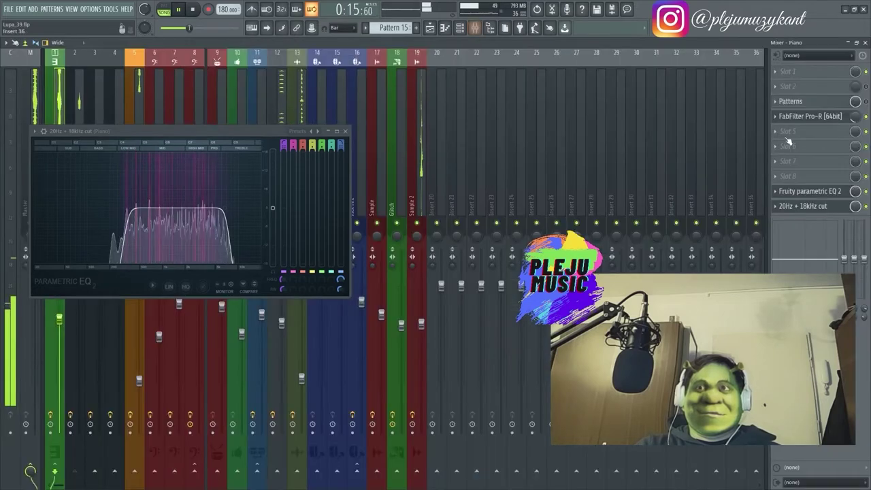
left_click(806, 193)
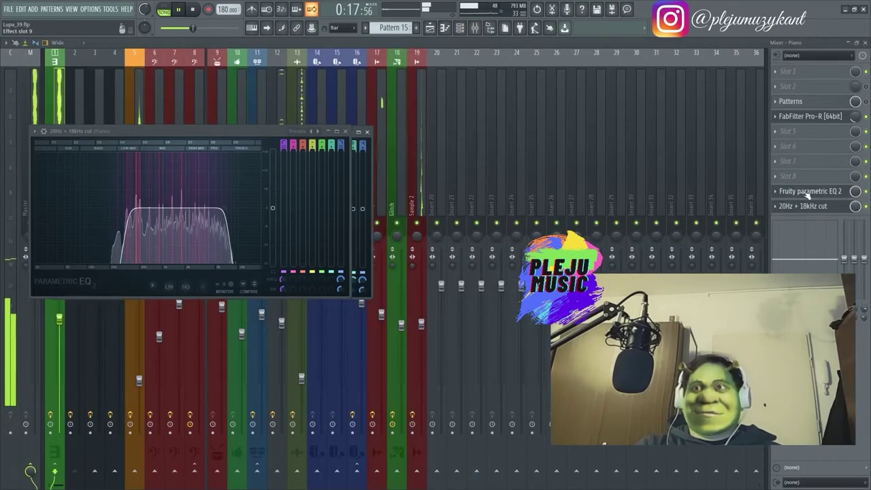
left_click_drag(258, 132, 590, 160)
left_click(388, 157)
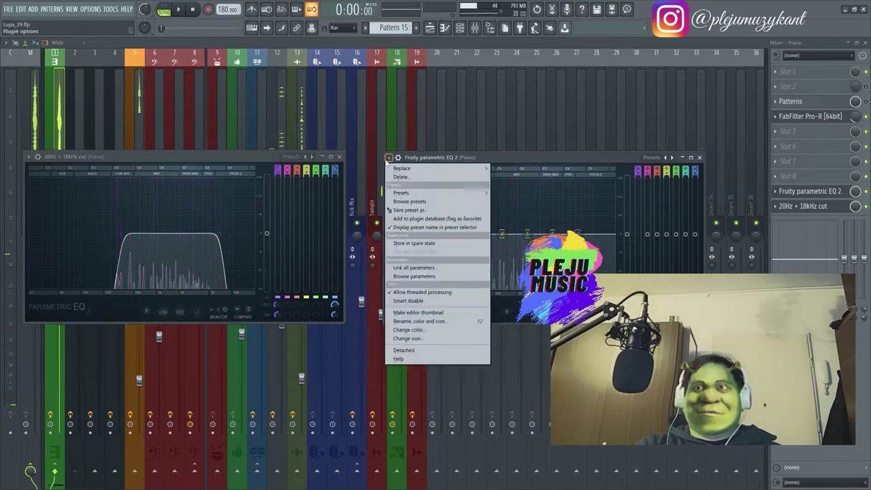
left_click(408, 349)
Play the arrangement with the playlist shown and raise the high-pass band of the Piano's cut EQ further.
key("space")
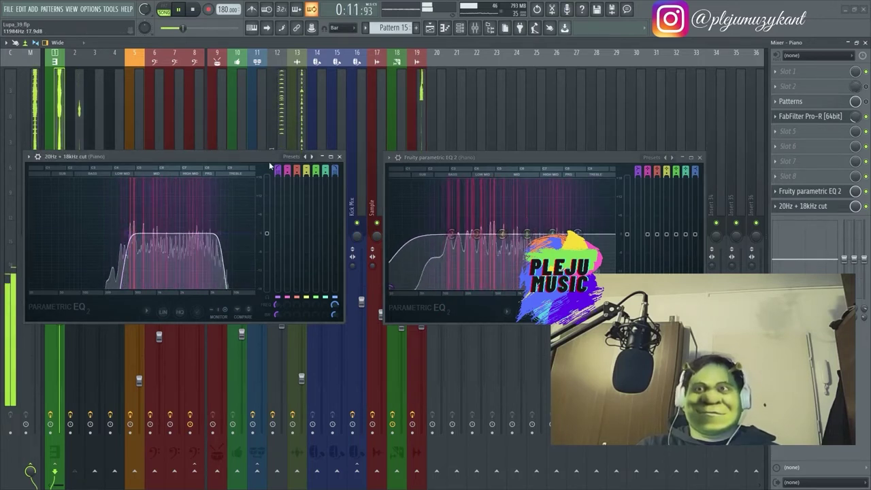
left_click(431, 28)
left_click_drag(242, 157, 265, 156)
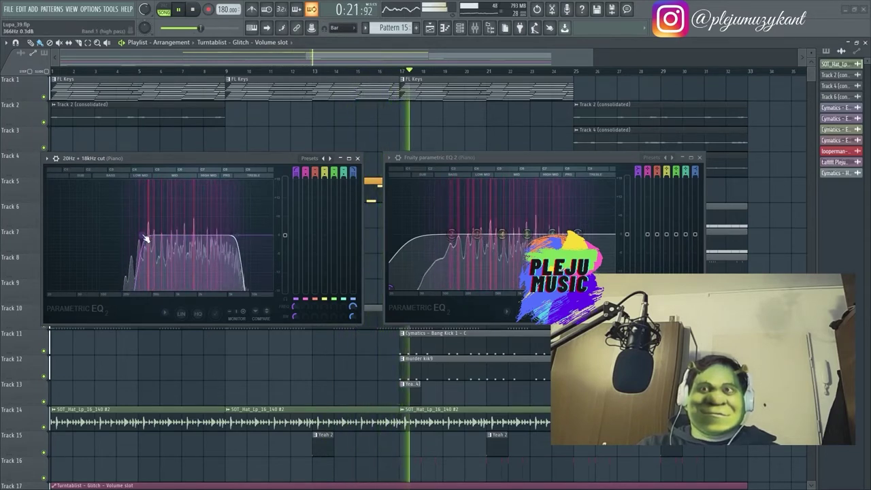
left_click_drag(145, 238, 154, 238)
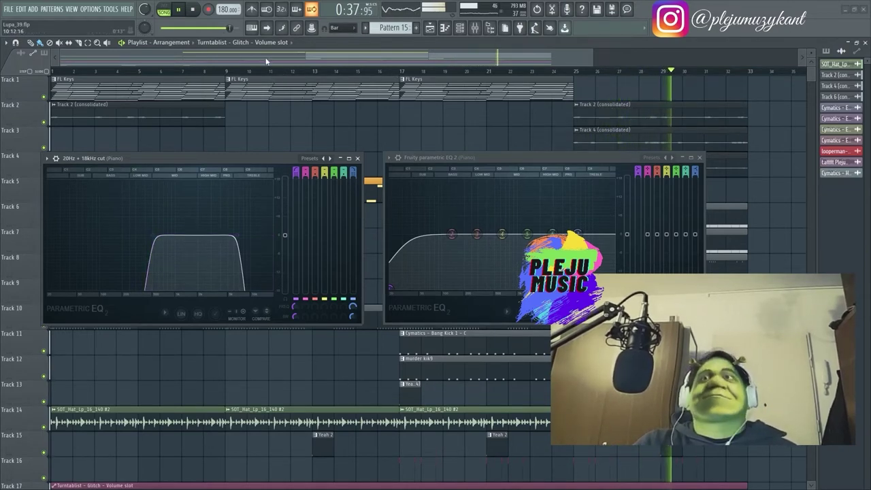
Restart the arrangement from the beginning, solo Track 1, and unmute Track 2 alongside it.
key("F9")
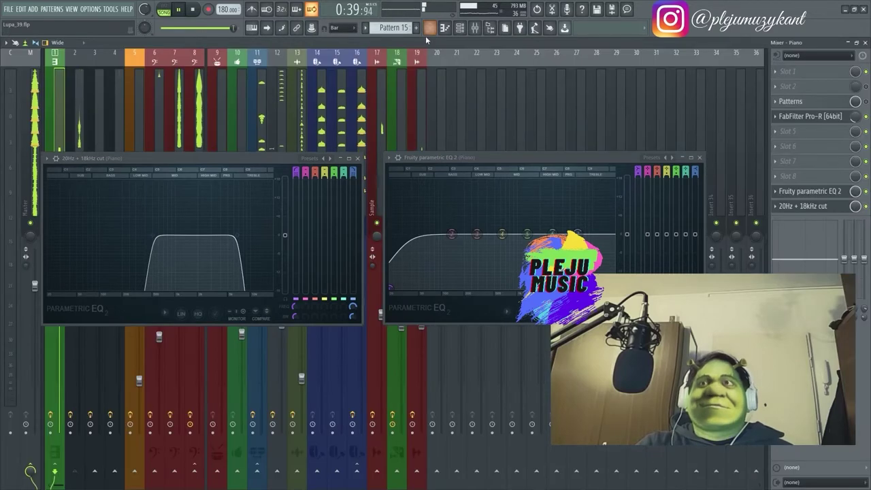
key("F9")
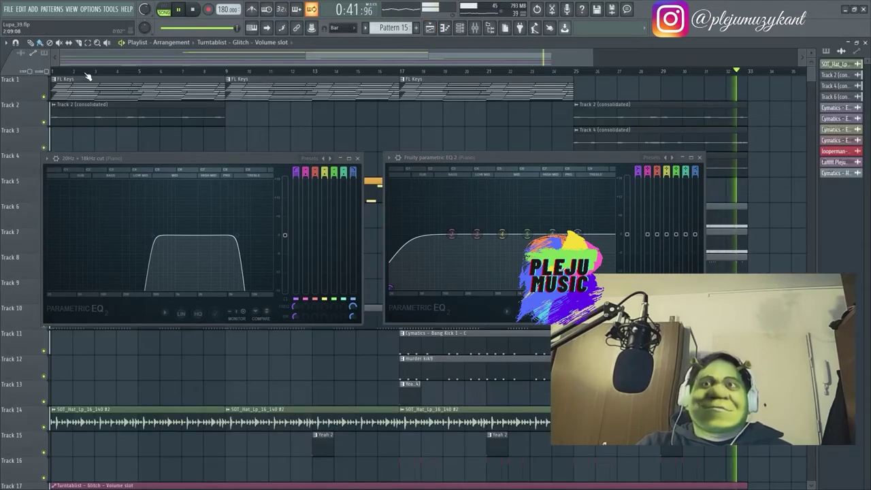
left_click(50, 72)
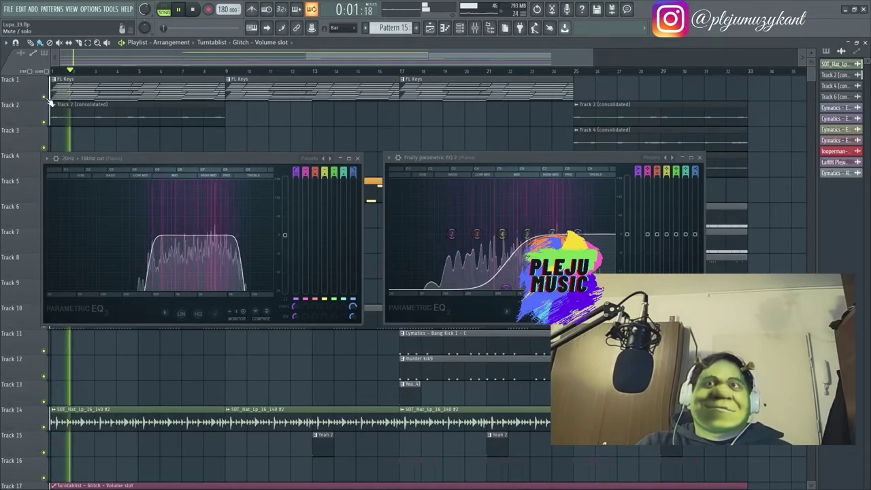
left_click(44, 96, "ctrl")
mouse_move(240, 155)
left_mouse_down()
mouse_move(231, 204)
mouse_move(249, 158)
left_mouse_up()
left_click(44, 122)
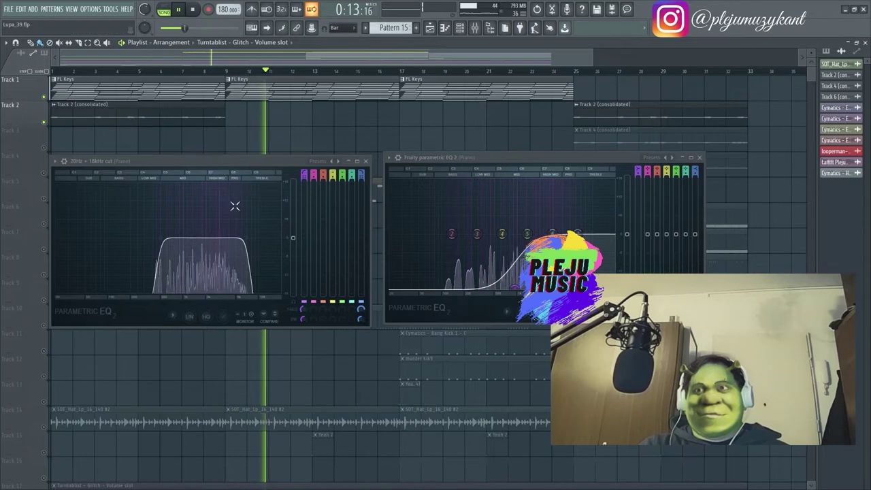
Lower the high-pass band of the Piano's cut EQ slightly and replay the soloed tracks from near the beginning.
left_click_drag(162, 250, 156, 243)
left_click(73, 71)
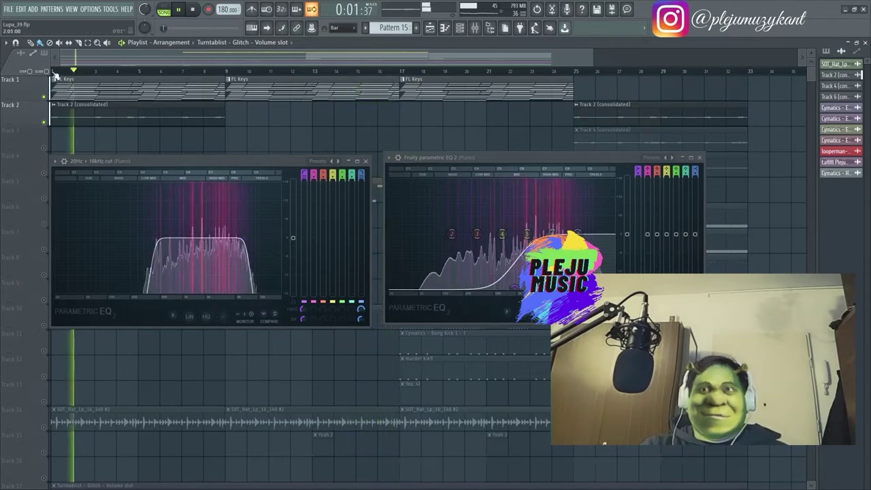
left_click_drag(171, 163, 168, 145)
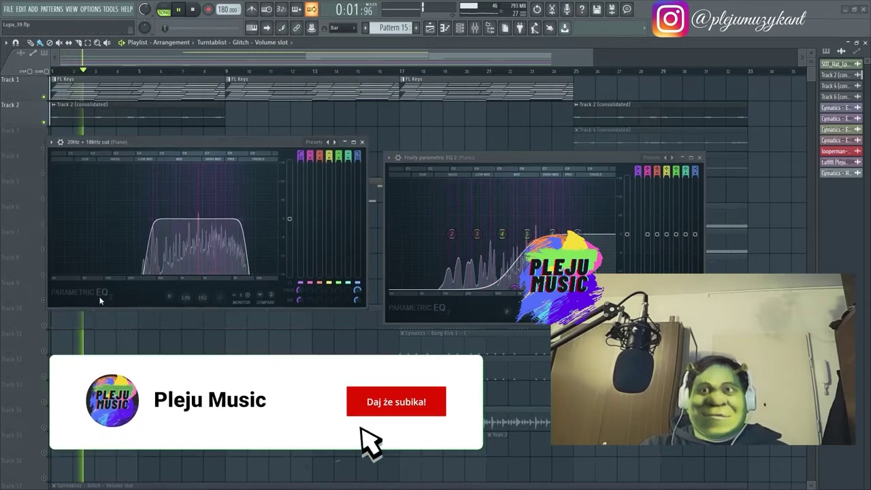
Examine the Piano Band 1 frequency automation clip on Track 21 while playing it against both EQ curves.
scroll(133, 345, "down", 2)
scroll(132, 345, "down", 3)
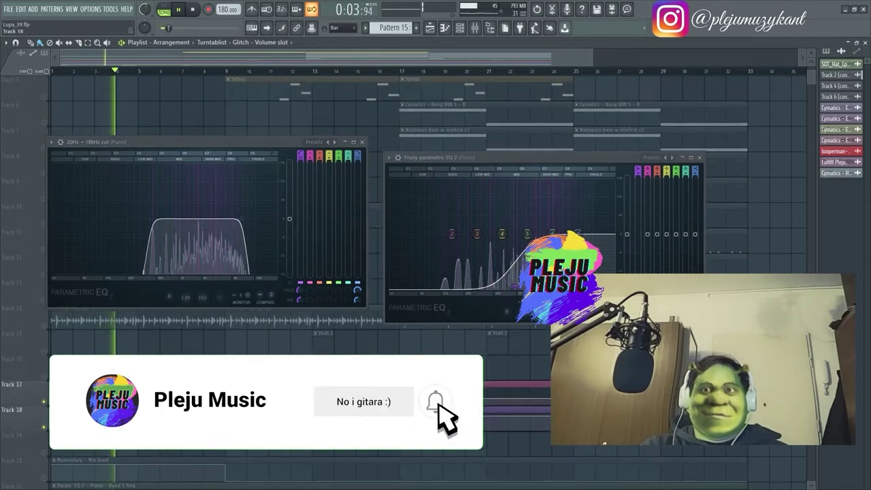
scroll(132, 346, "down", 3)
key("space")
key("space")
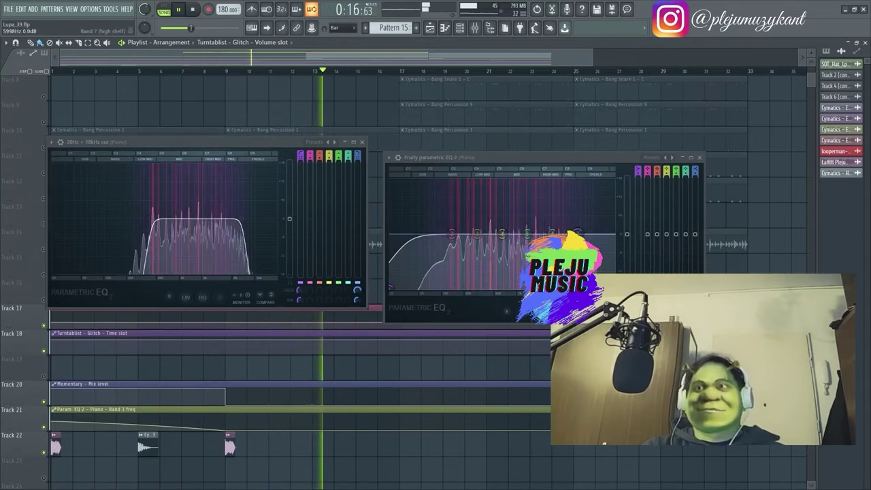
key("space")
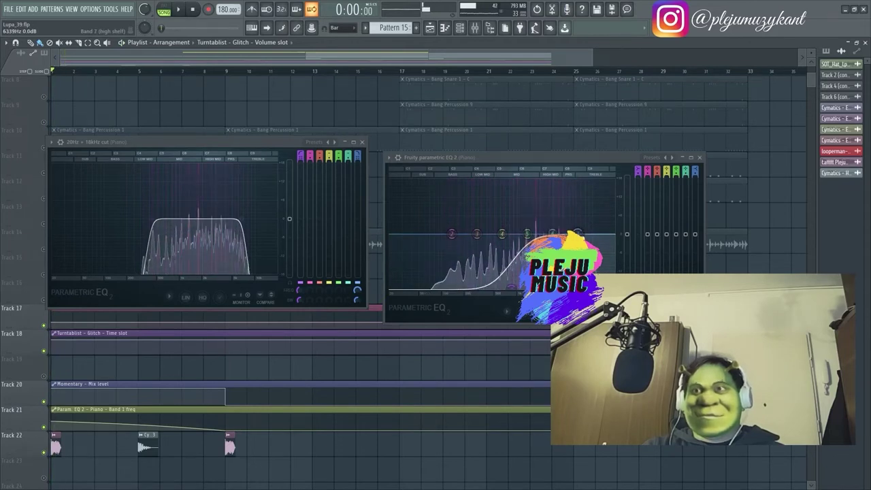
Resume playback and raise the high-pass band of the Piano's 20Hz + 18kHz cut EQ slightly.
key("space")
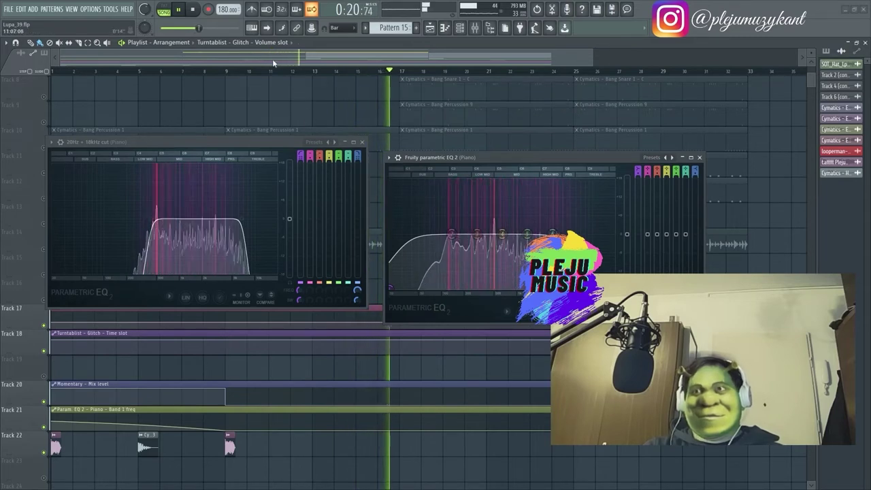
mouse_move(144, 230)
left_mouse_down()
mouse_move(161, 208)
mouse_move(155, 222)
left_mouse_up()
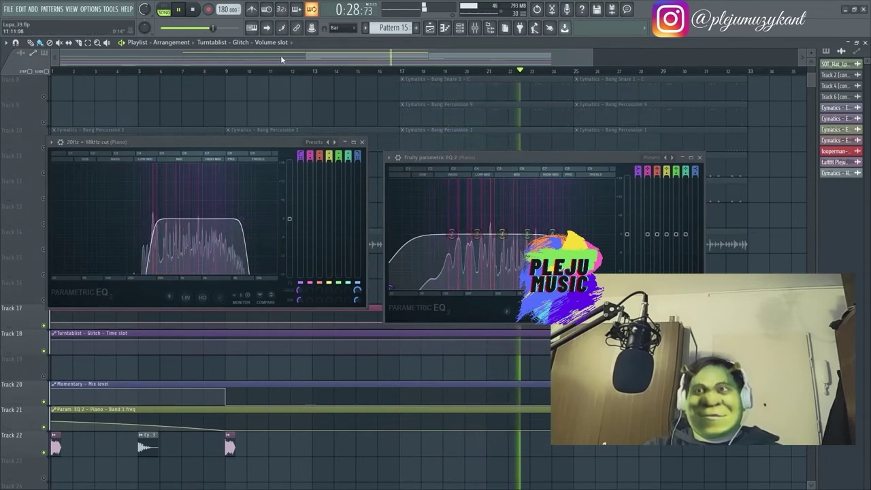
left_click(430, 28)
left_click(430, 28)
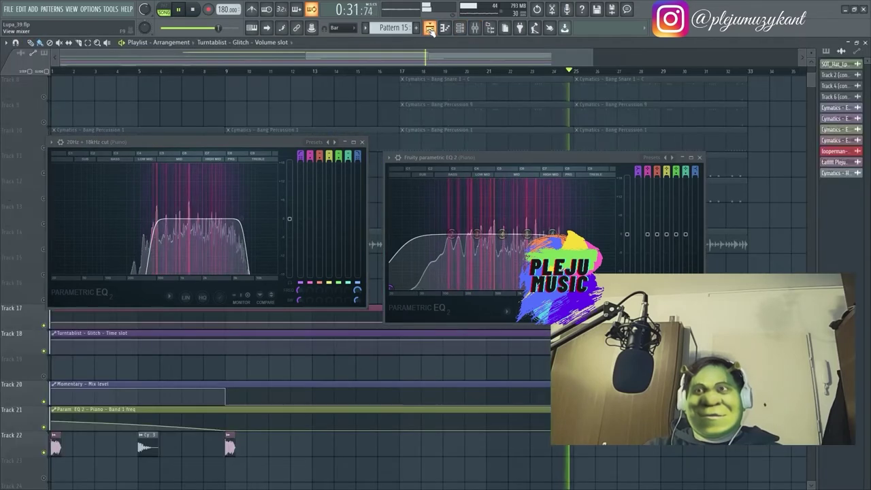
Turn off the detached mode for both Piano EQ windows and close the Fruity parametric EQ 2.
left_click(51, 142)
left_click(75, 336)
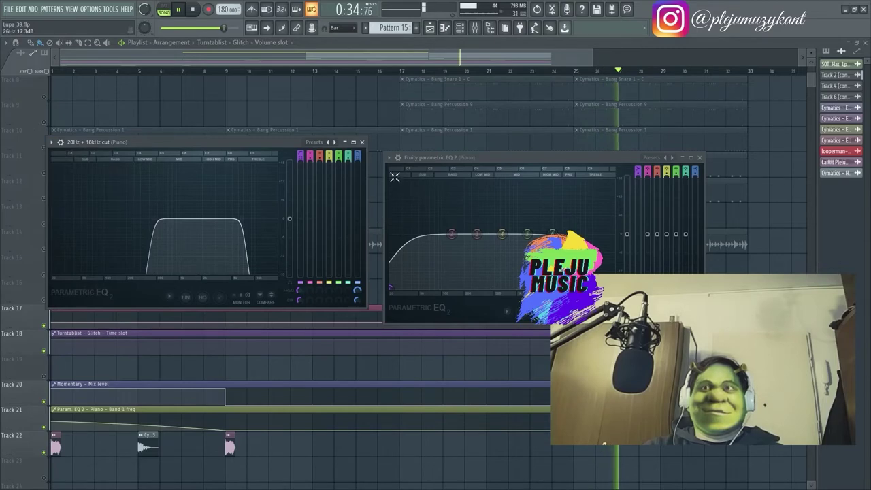
left_click(389, 157)
left_click(403, 349)
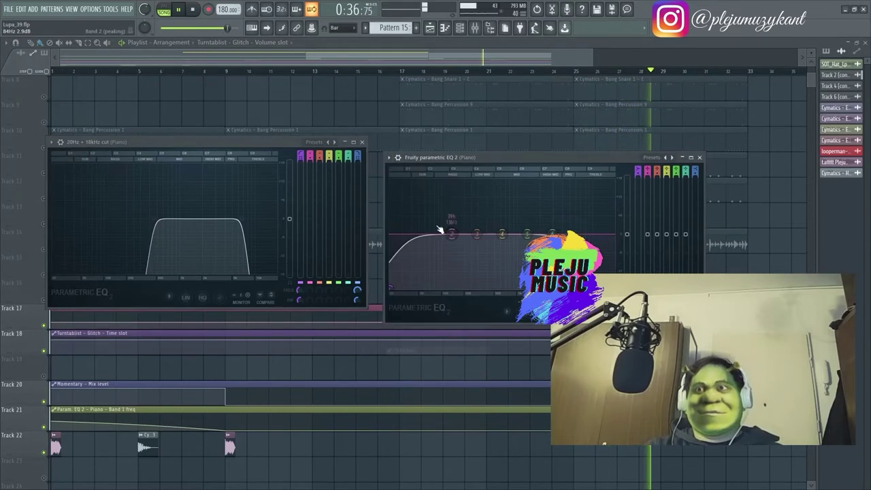
left_click(698, 157)
Return to the upper playlist tracks and unmute all tracks so the full arrangement plays.
left_click(475, 27)
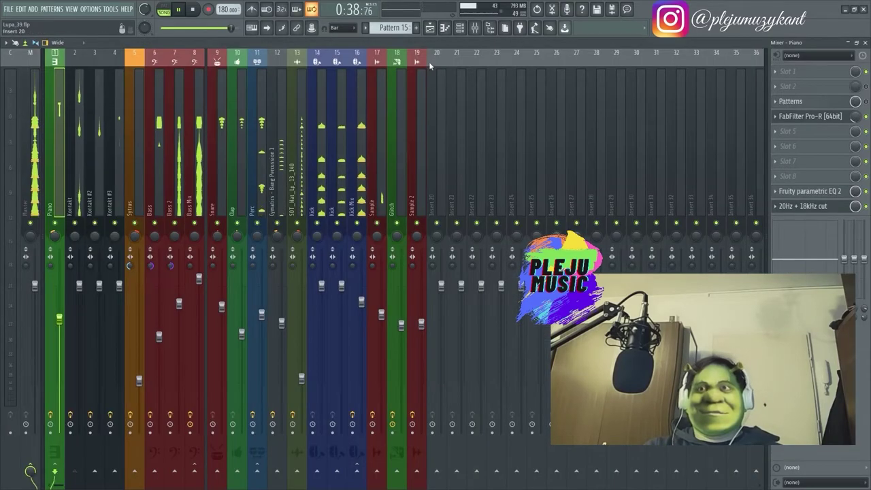
left_click(429, 27)
scroll(202, 159, "up", 7)
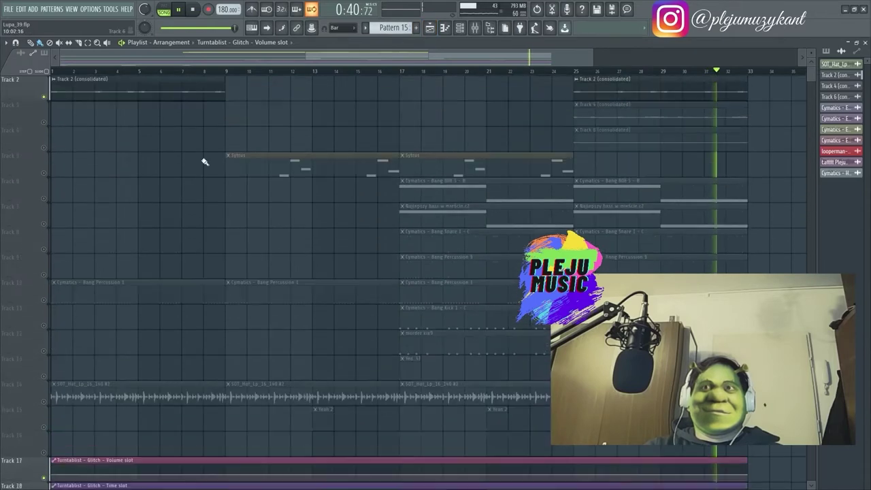
left_click(45, 123)
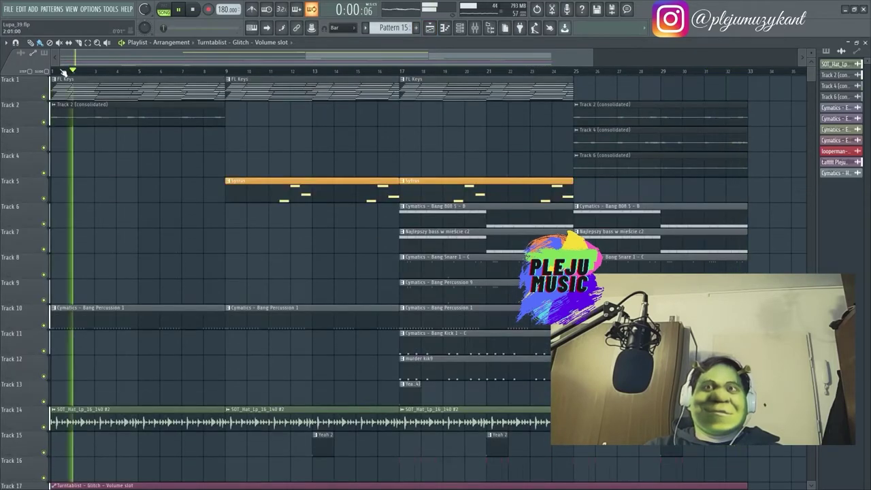
Look over the playlist tracks down to Track 22 during playback, then stop the song and check the mixer.
scroll(149, 143, "down", 3)
scroll(147, 143, "down", 6)
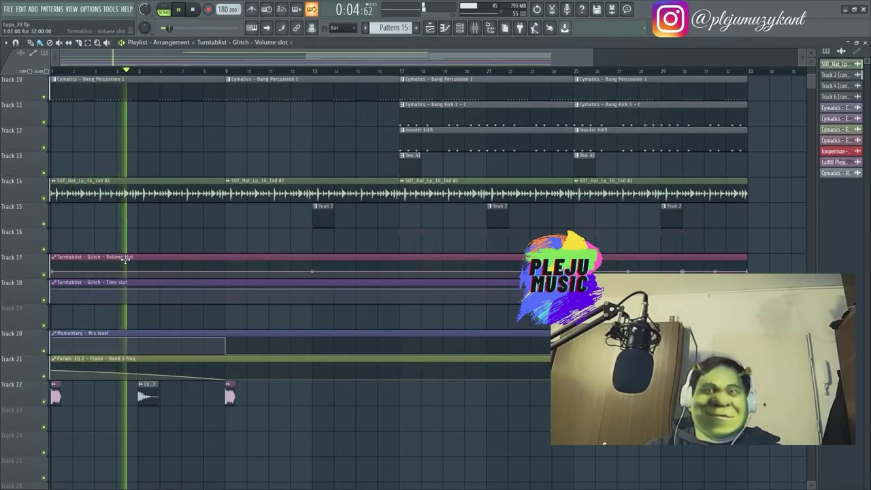
scroll(454, 188, "up", 2)
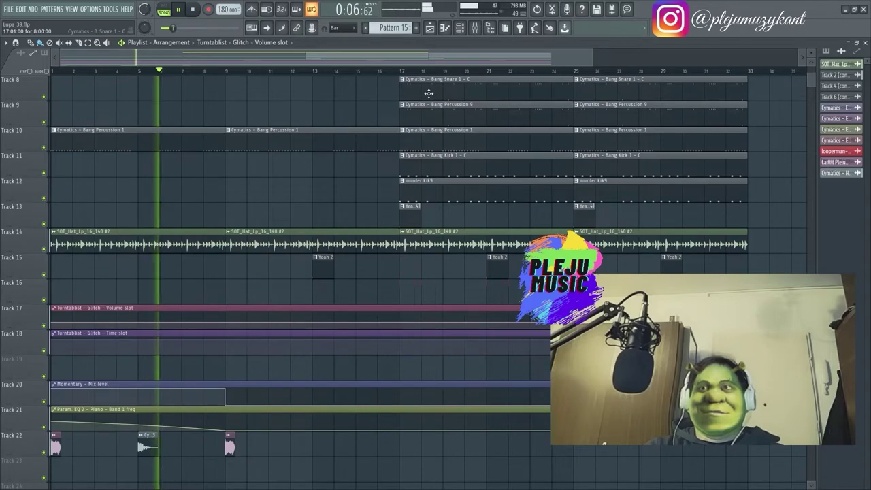
scroll(248, 201, "up", 1)
scroll(255, 201, "up", 5)
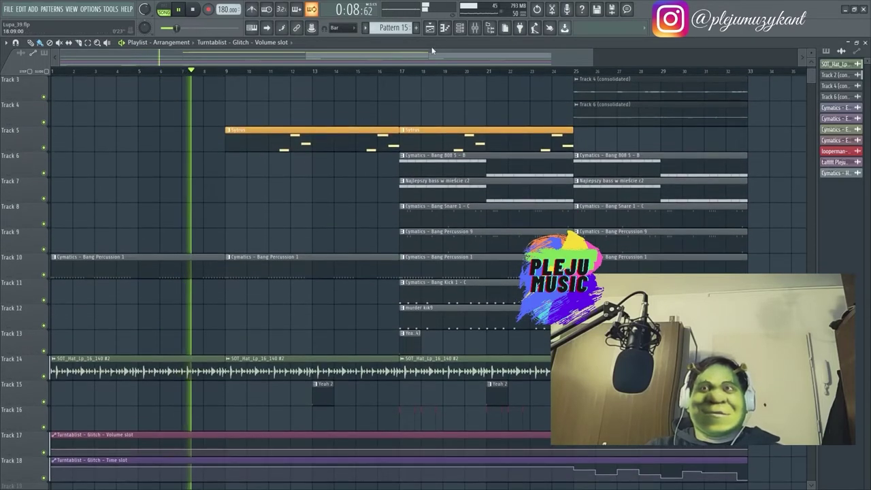
left_click(429, 29)
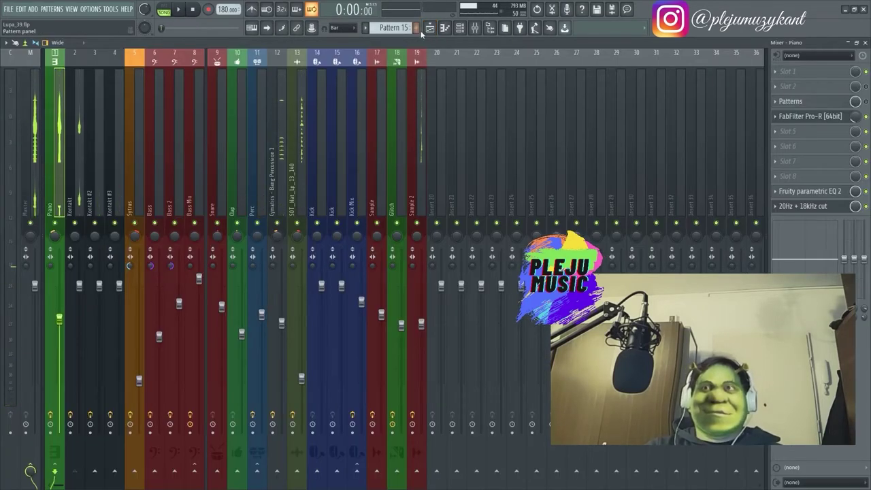
left_click(437, 32)
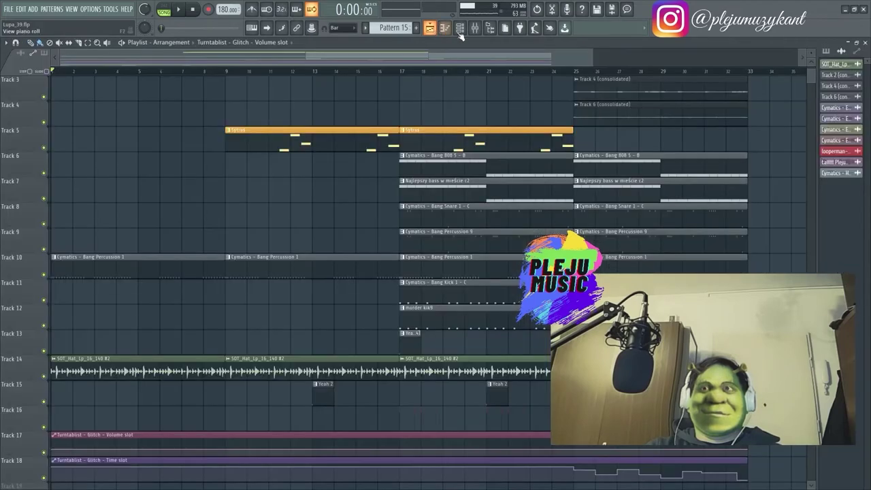
List the project's automation clips and delete the Turntablist - Glitch - Volume slot clip.
left_click(857, 52)
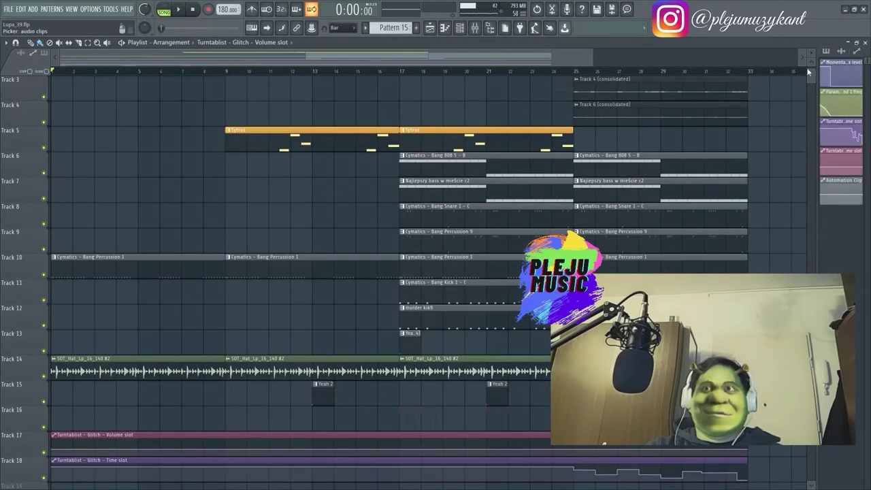
scroll(705, 156, "down", 5)
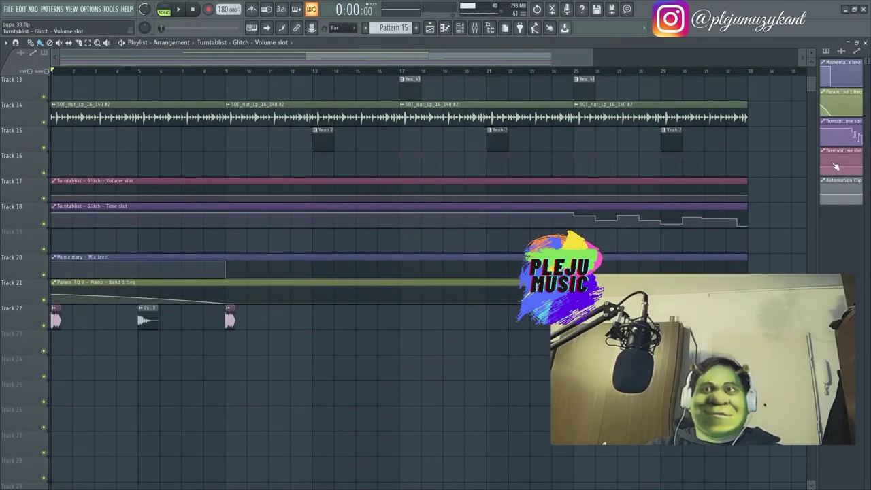
right_click(833, 159)
left_click(815, 241)
left_click(491, 287)
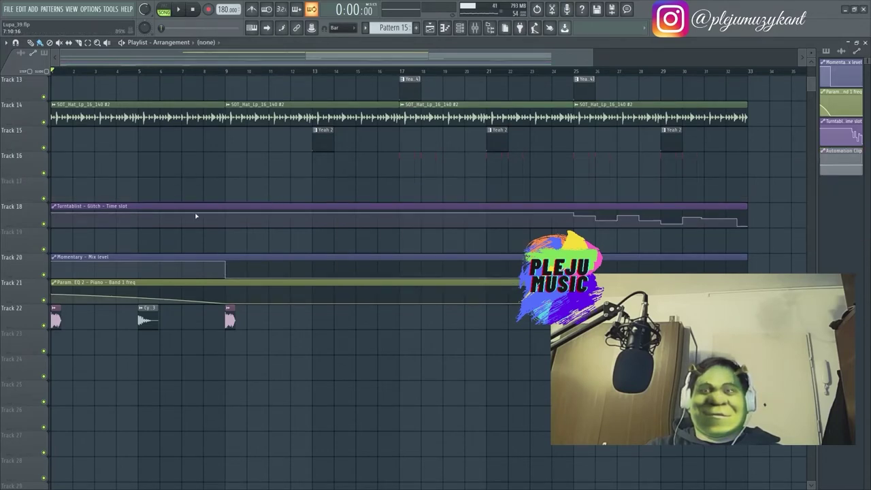
Delete the Param. EQ 2 - Piano - Band 1 freq automation clip from the project.
scroll(187, 231, "up", 5)
scroll(180, 238, "down", 4)
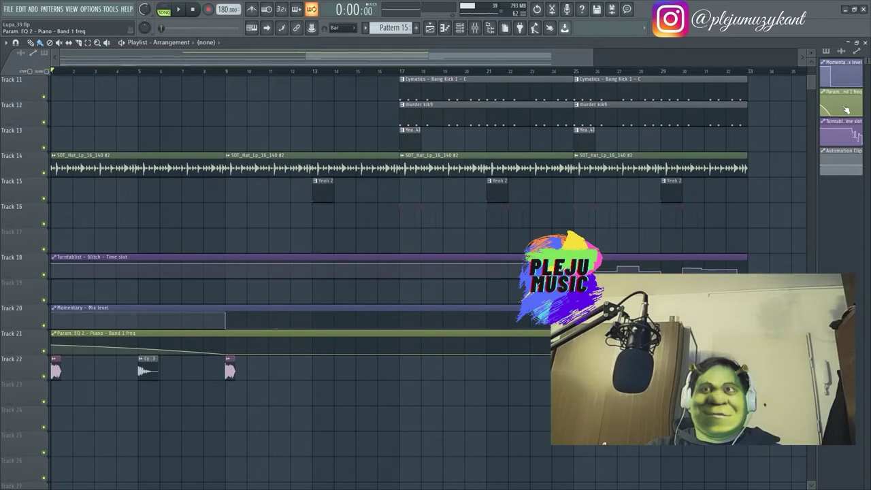
right_click(832, 107)
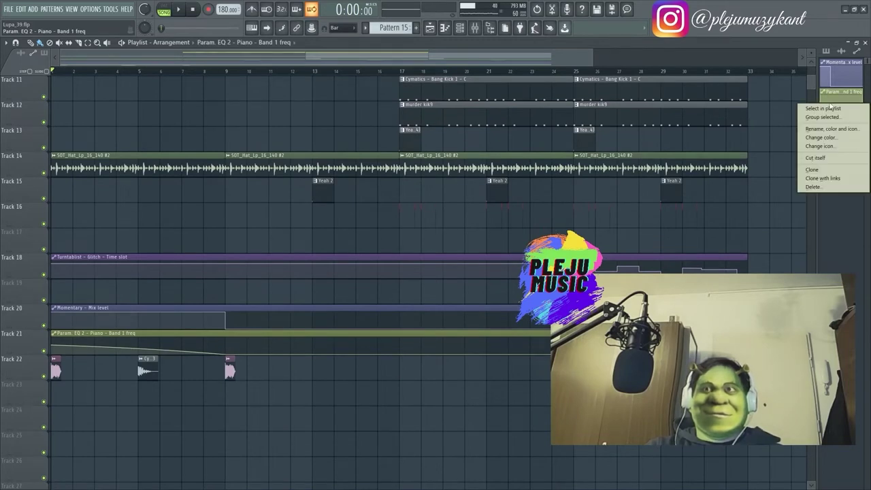
left_click(811, 186)
left_click(480, 278)
Open the Piano's 20Hz + 18kHz cut EQ and lower its high-pass band to about 26 Hz during playback.
key("space")
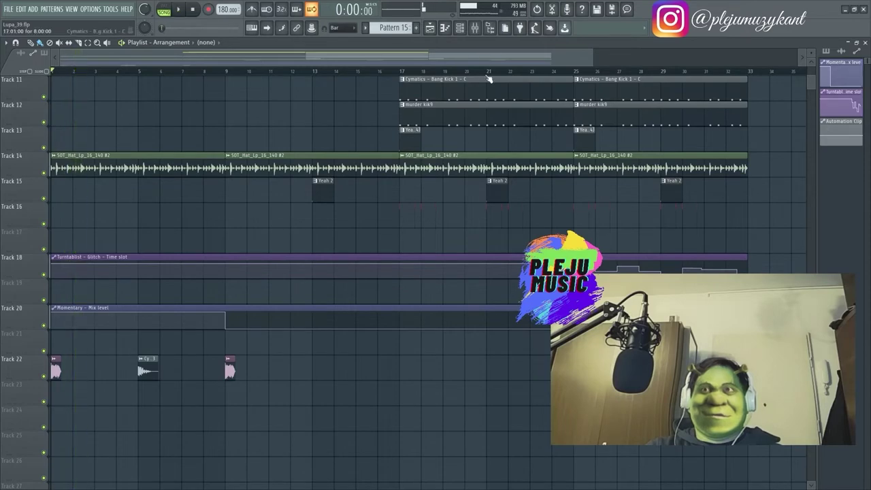
key("space")
left_click(489, 28)
left_click(802, 209)
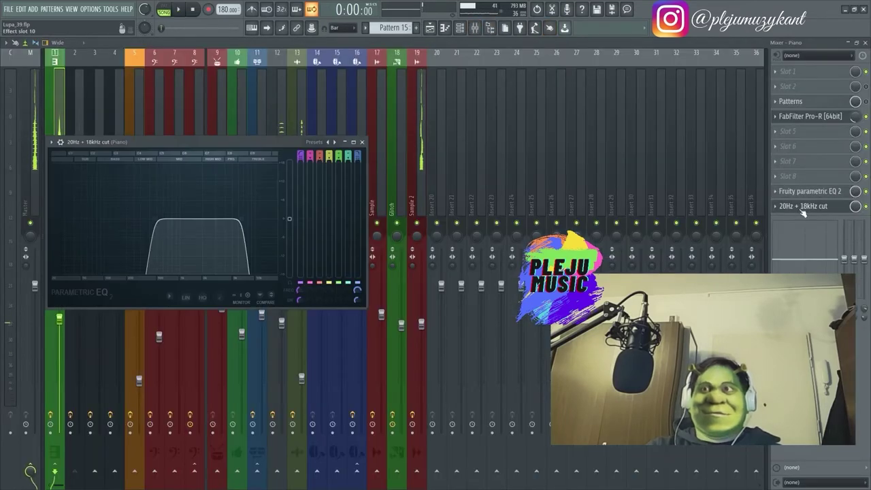
key("space")
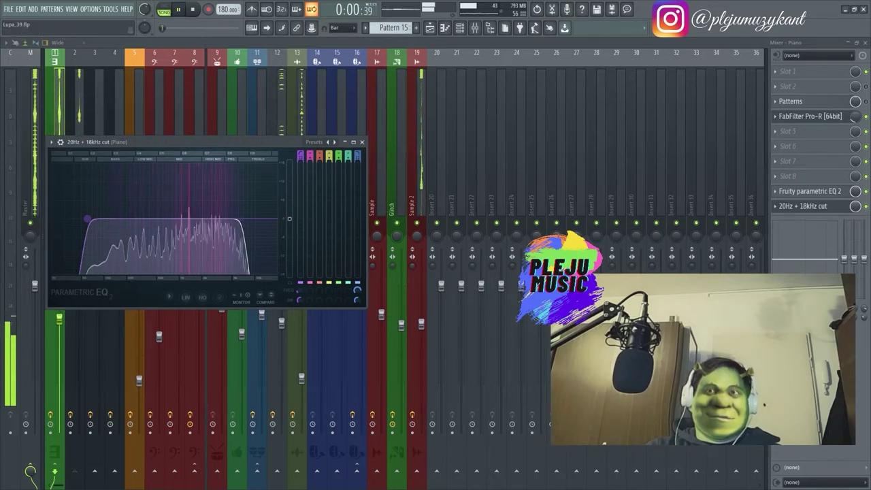
left_click_drag(85, 219, 68, 219)
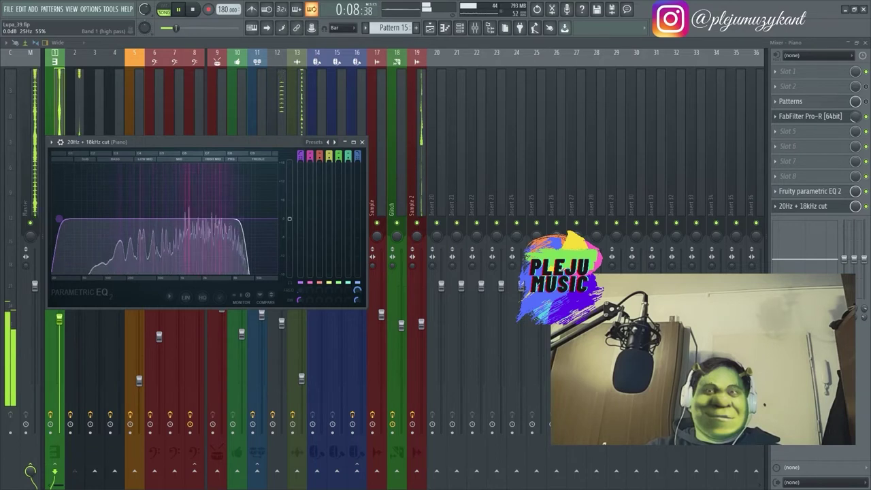
key("space")
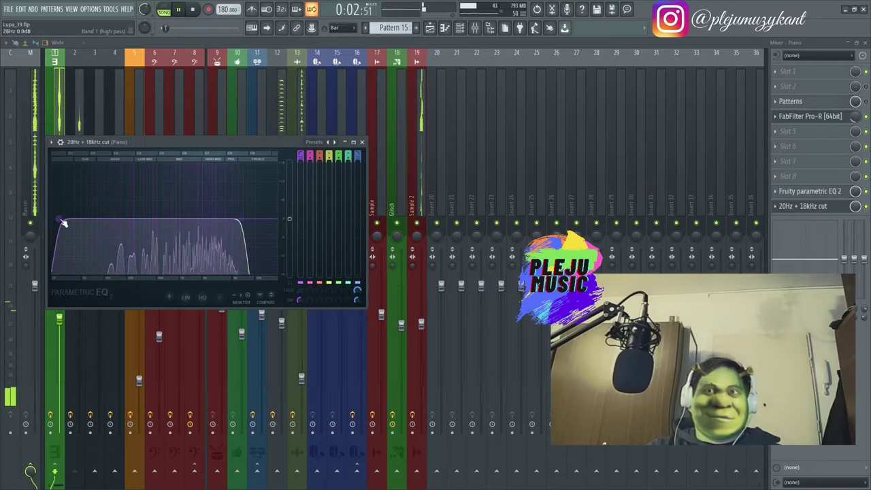
Create an automation clip for the Band 1 frequency of the Piano's 20Hz + 18kHz cut EQ.
right_click(60, 222)
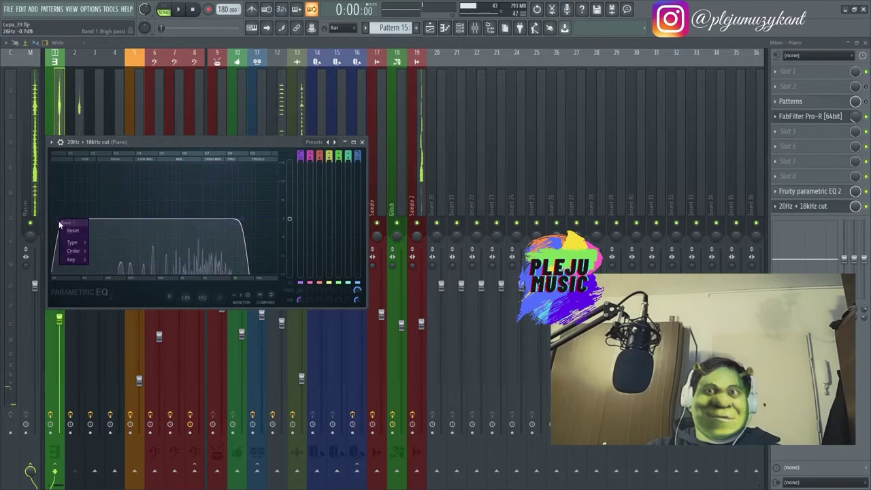
left_click(223, 179)
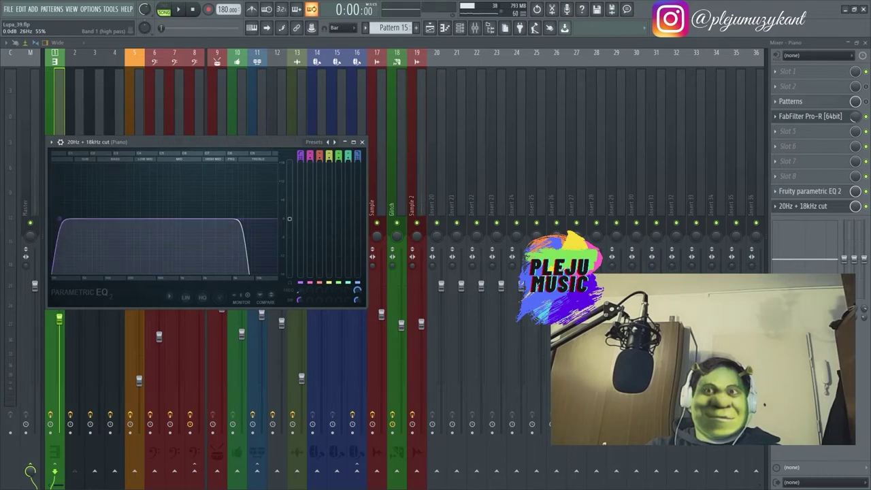
right_click(301, 291)
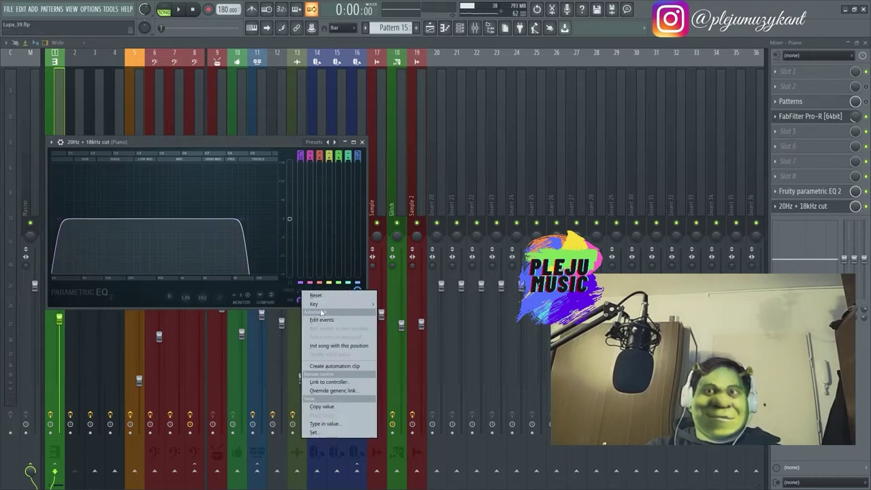
left_click(327, 367)
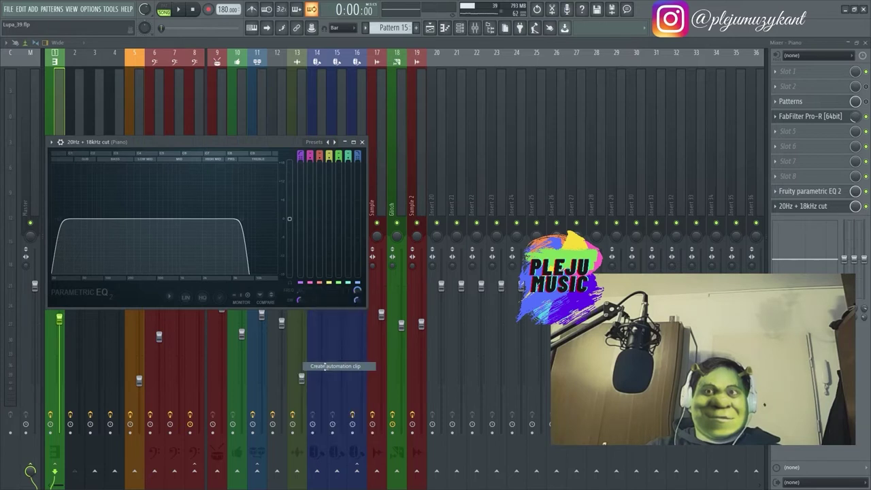
Audition the Piano with the EQ's high-pass band swept up to about 601 Hz, and return to the playlist.
key("space")
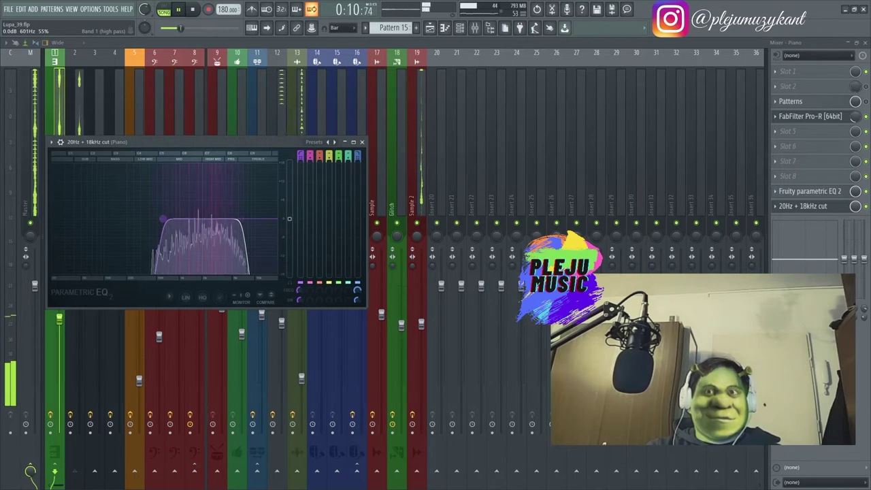
key("space")
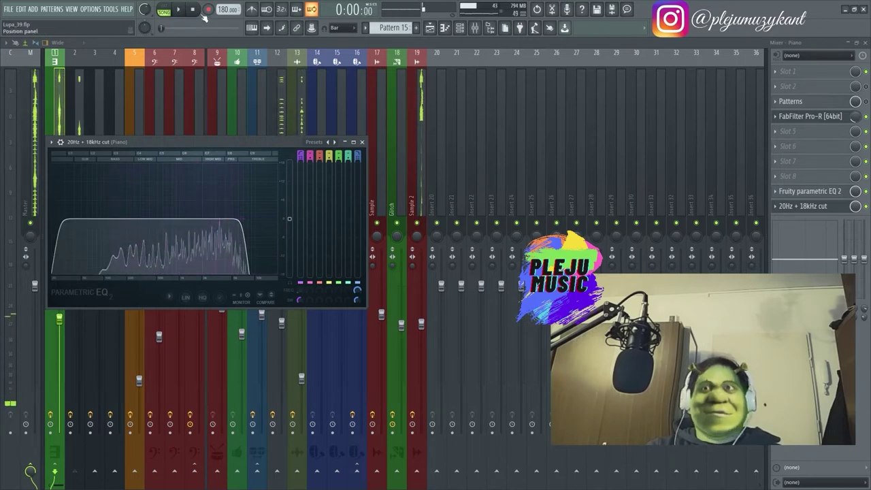
left_click(430, 28)
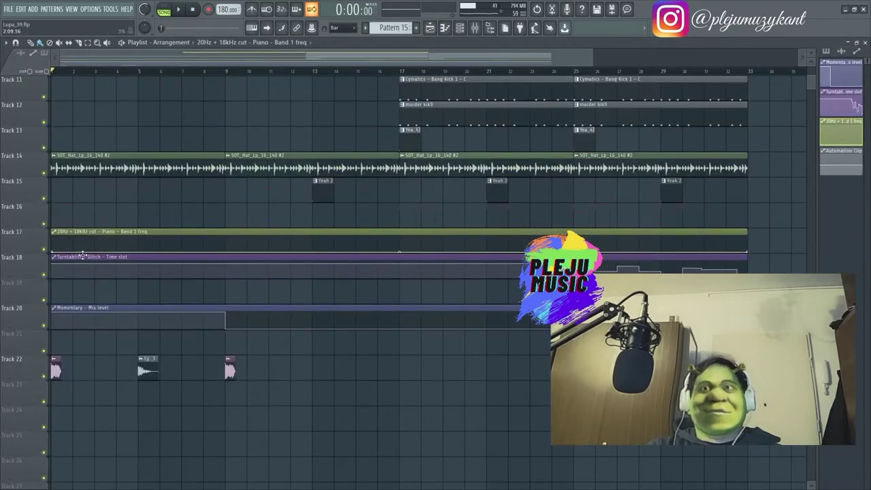
Check the channel settings of the Band 1 frequency automation clip on Track 17 and look over the surrounding tracks.
double_click(145, 230)
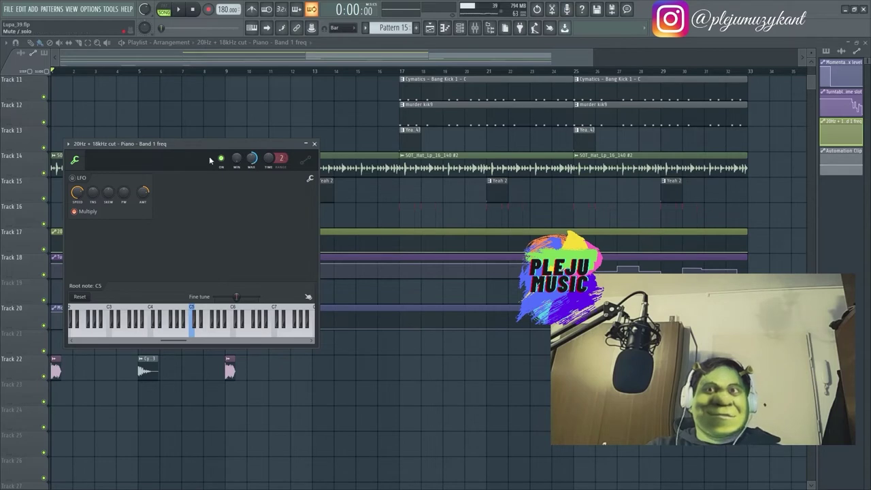
key("Escape")
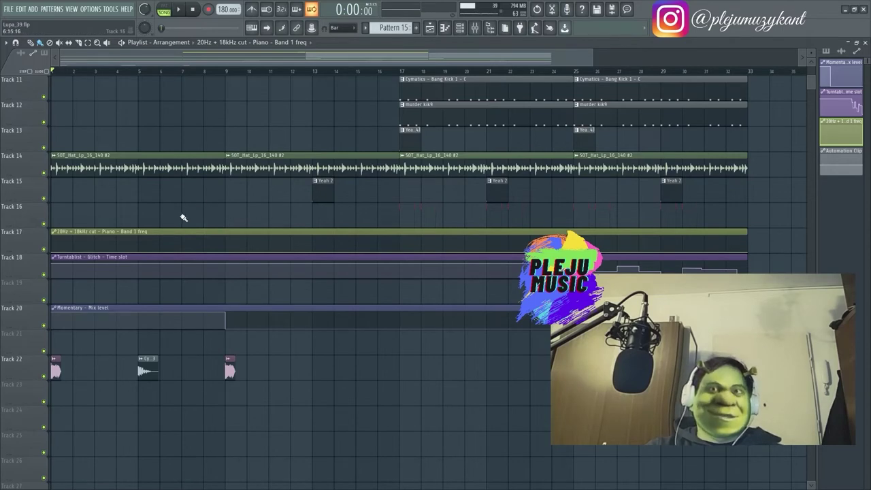
scroll(185, 214, "up", 6)
scroll(191, 228, "down", 5)
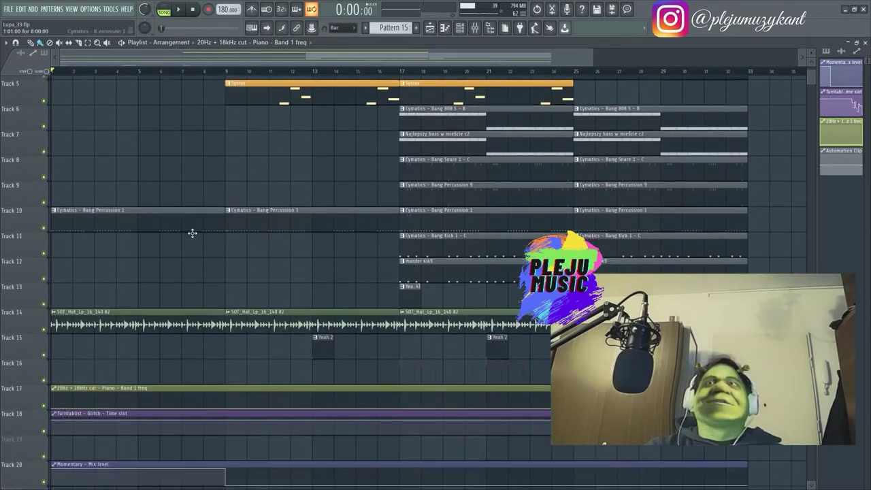
scroll(199, 228, "down", 1)
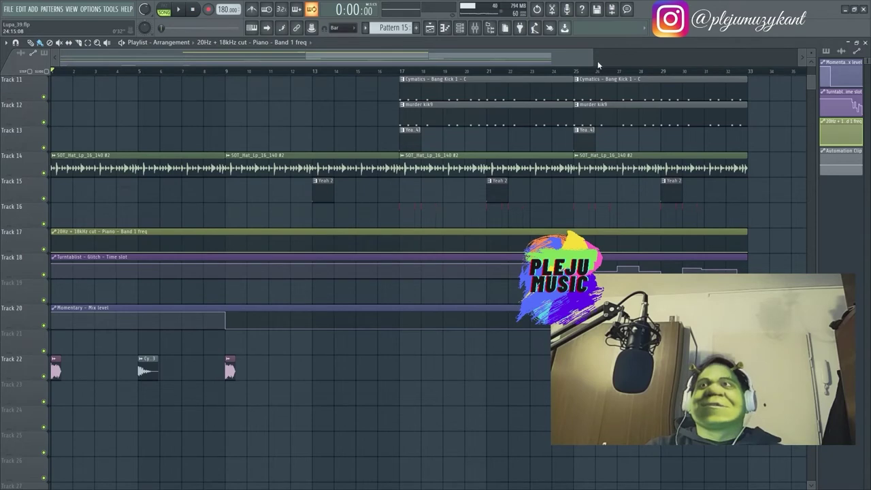
Enlarge the timeline to bars 1 to 18 and copy the value of the Track 17 automation clip's first point.
left_click_drag(593, 57, 333, 82)
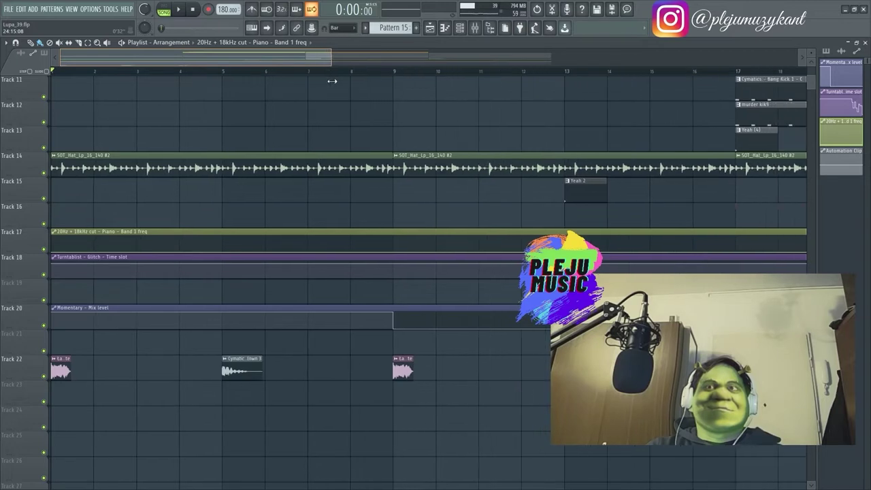
right_click(53, 253)
left_click(81, 397)
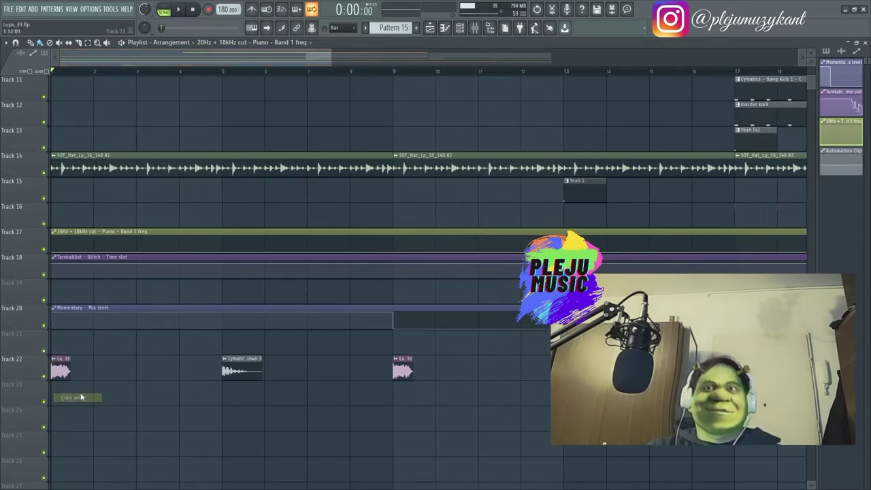
right_click(54, 252)
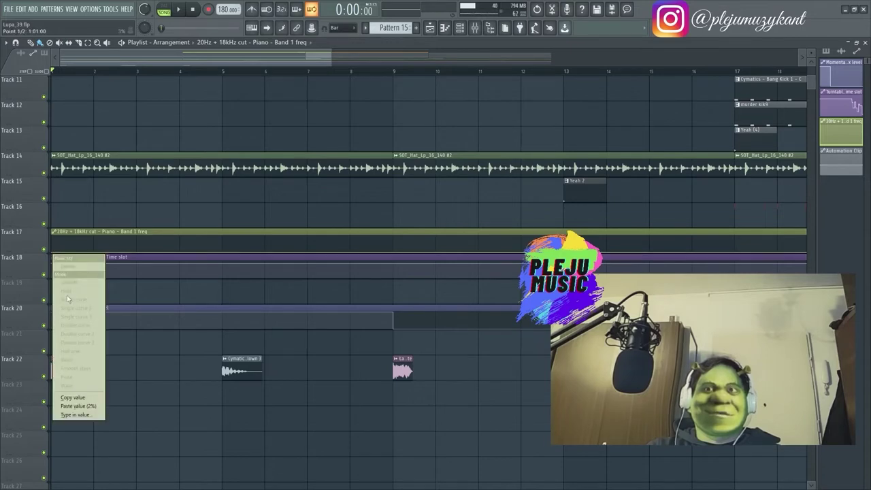
left_click(81, 398)
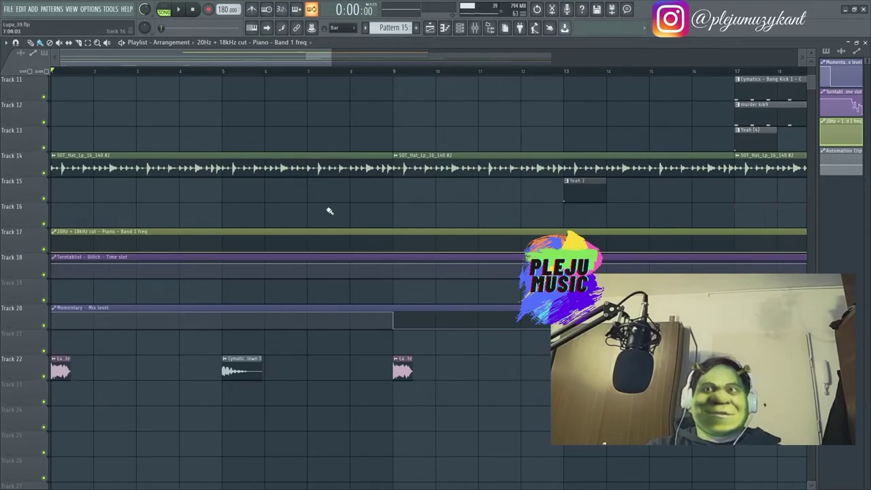
Show bars 7 to 24 of the arrangement during playback and set the playlist snap to Beat.
scroll(282, 252, "up", 2)
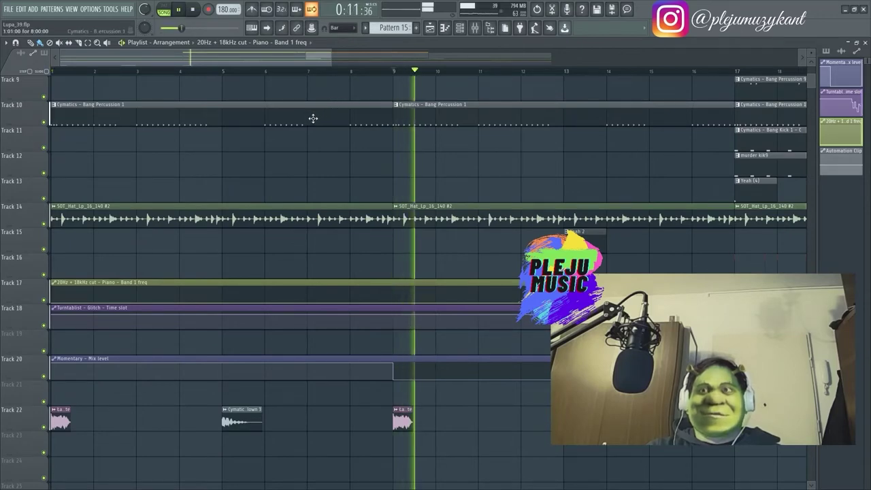
left_click_drag(325, 56, 393, 56)
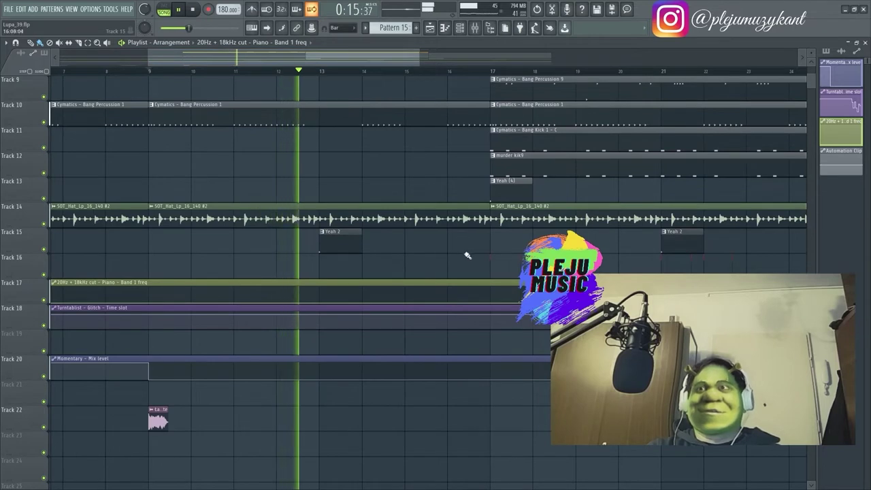
left_click(342, 27)
left_click(336, 145)
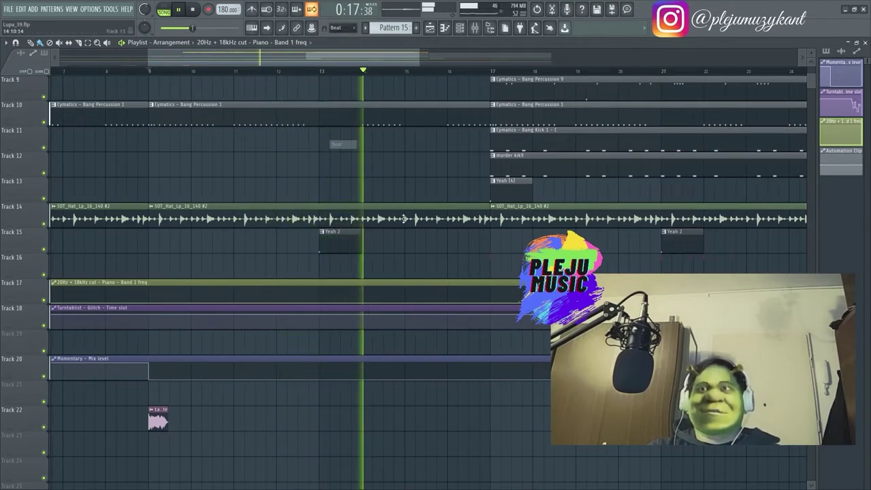
Stop playback and add a point at 16:13:00 in the Track 17 automation clip with the copied 2% value pasted.
key("space")
right_click(480, 302)
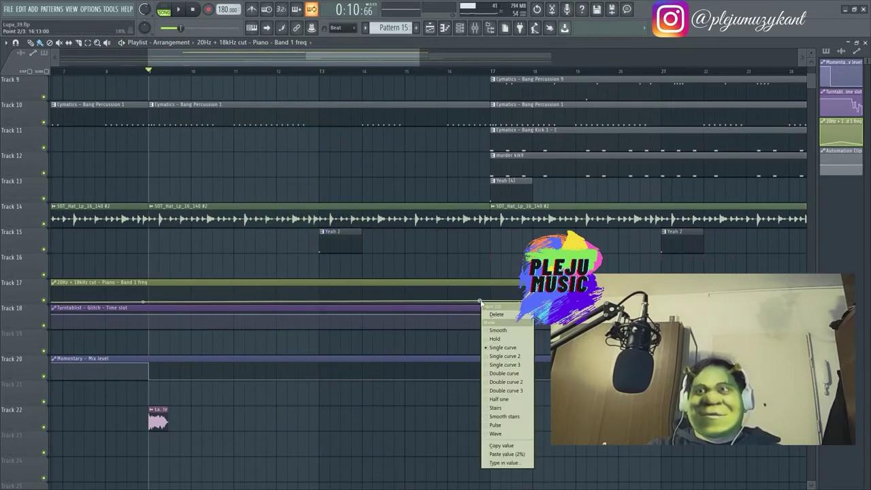
left_click(507, 454)
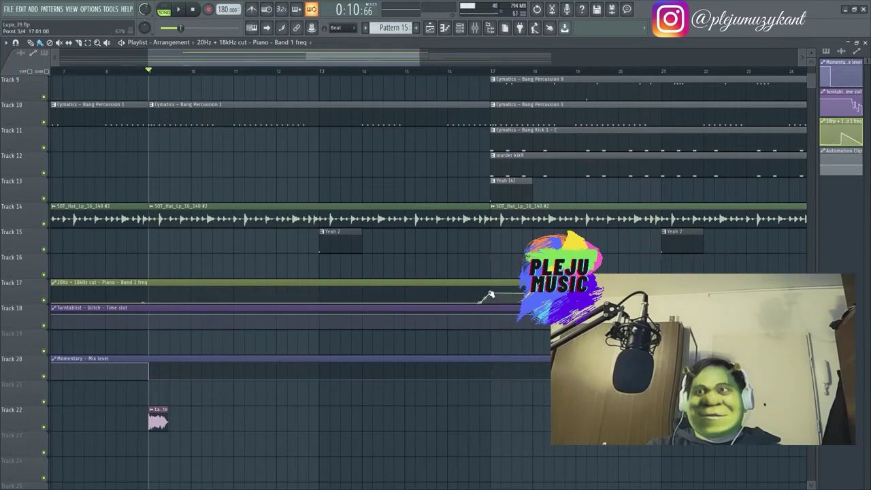
Raise the last point of the Track 17 frequency automation clip at 33:01:00 to 100%.
left_click_drag(417, 62, 611, 37)
left_click_drag(576, 302, 576, 285)
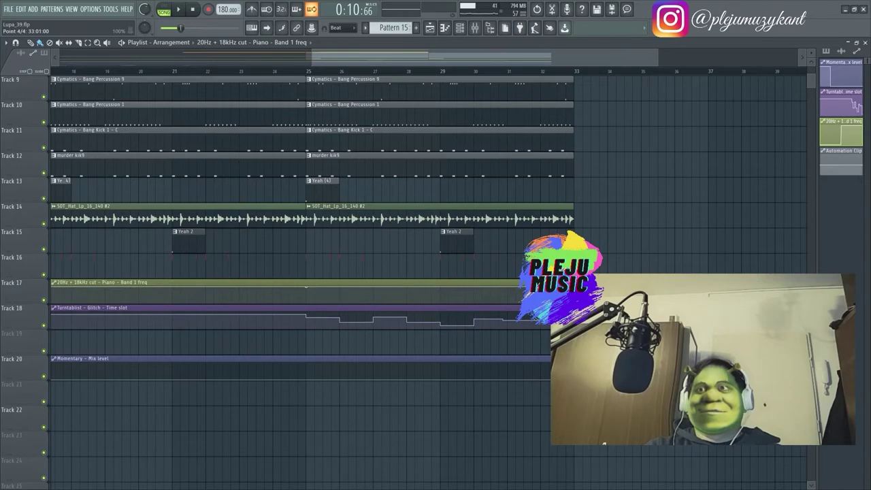
scroll(307, 87, "left", 4)
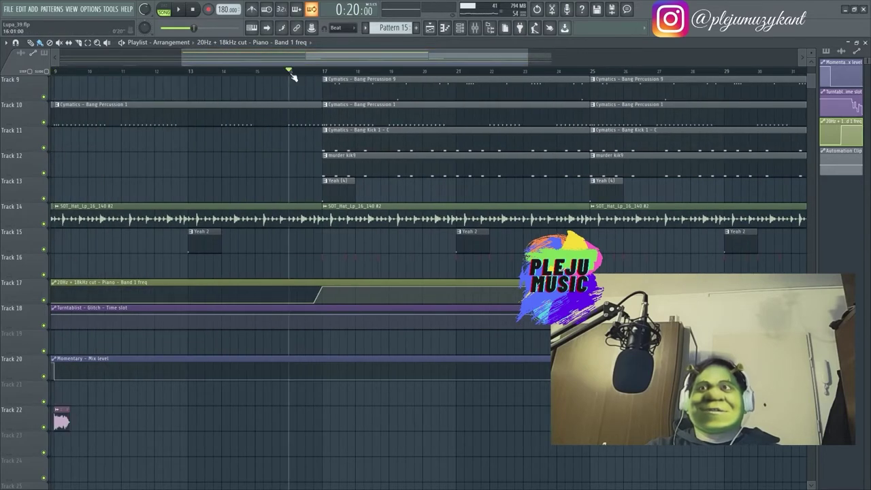
Open the Piano channel's 20Hz + 18kHz cut EQ and watch its automated curve while the song plays from bar 16.
left_click(474, 28)
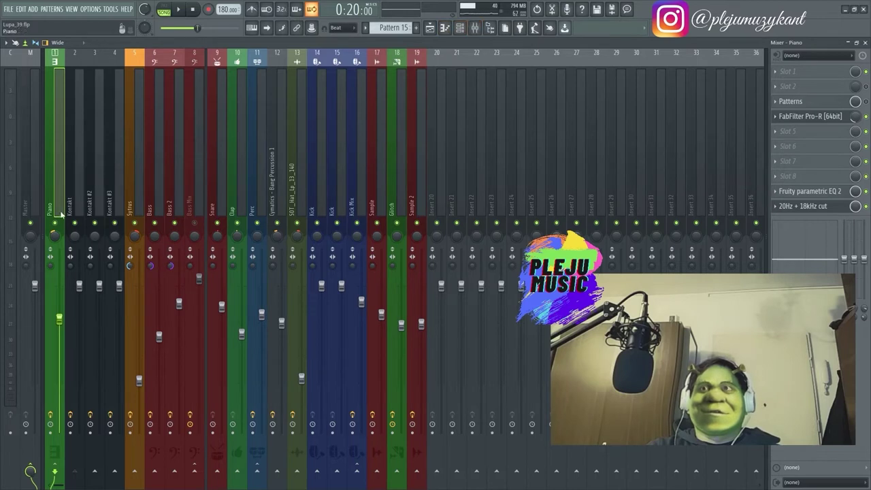
left_click(803, 207)
left_click_drag(257, 152, 449, 145)
key("space")
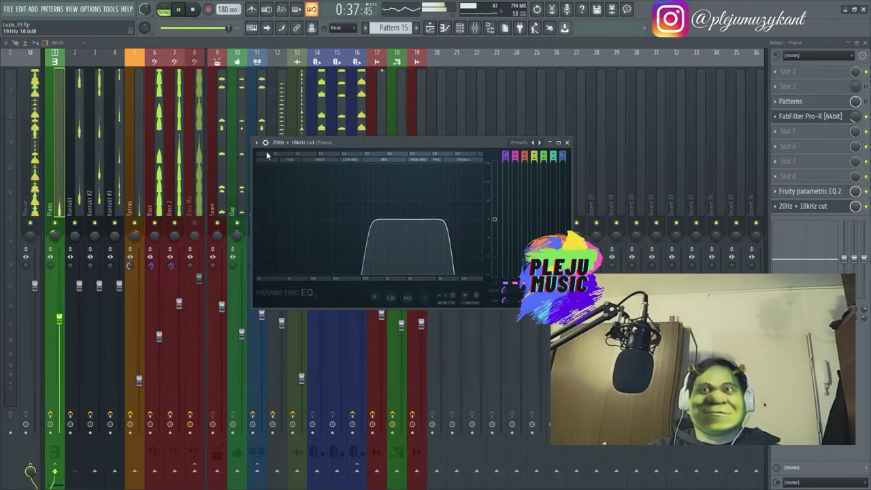
Select the Master channel and reset its stereo separation.
left_click(27, 266)
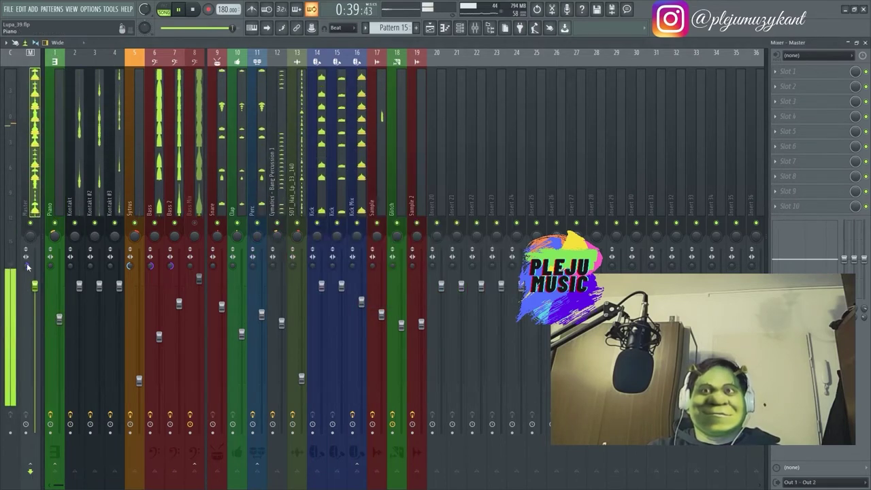
right_click(31, 271)
left_click(32, 272)
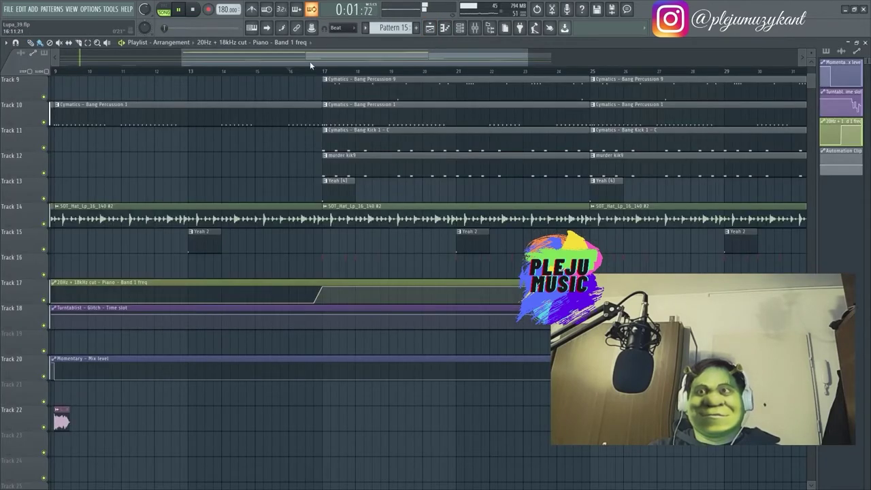
Stop playback and look over the arrangement's pattern, audio and automation tracks between bars 5 and 33.
left_click_drag(309, 61, 277, 64)
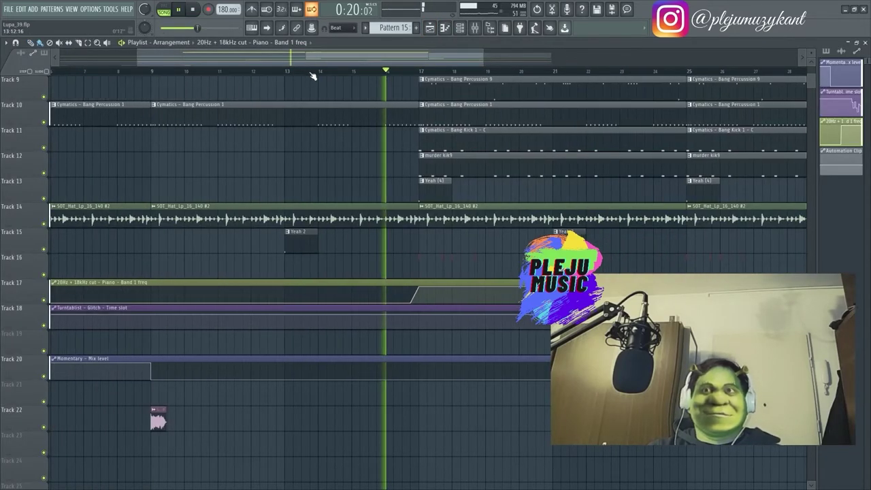
key("space")
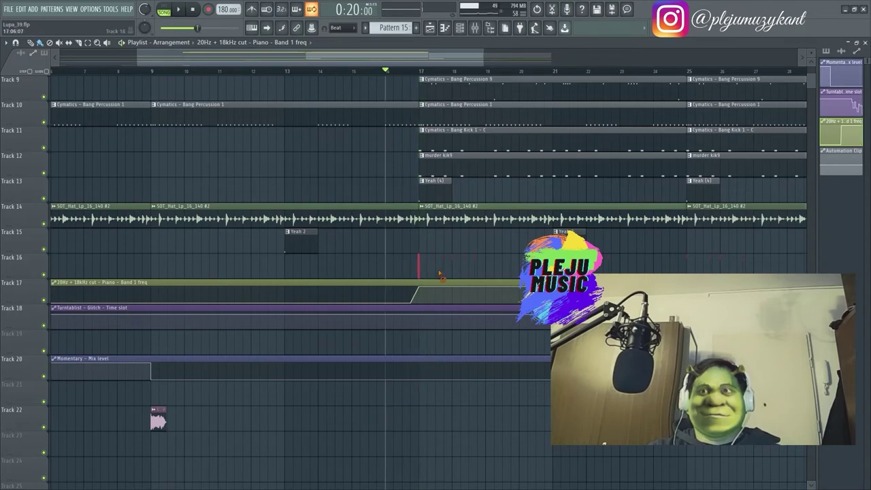
scroll(472, 100, "right", 6)
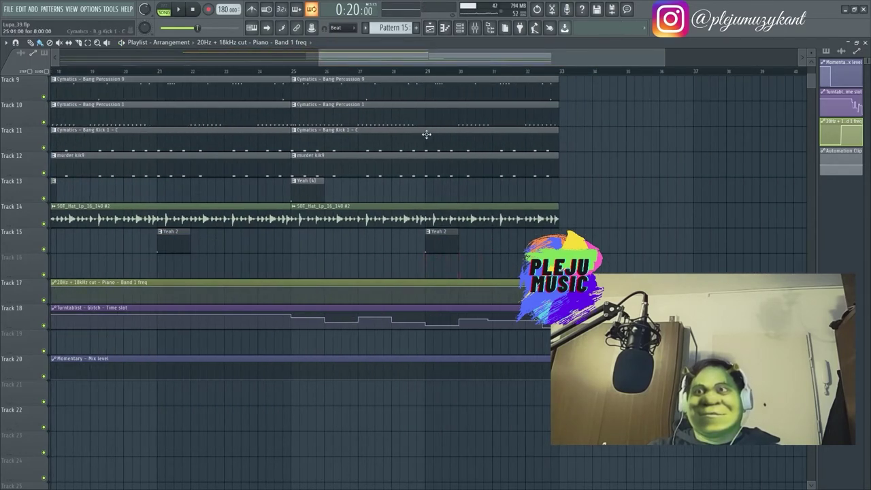
left_click_drag(437, 60, 303, 60)
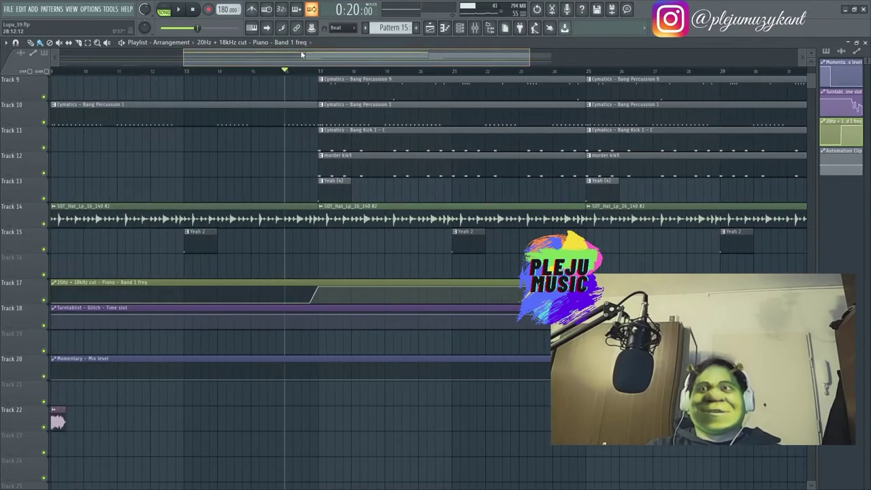
scroll(393, 195, "up", 5)
scroll(392, 196, "up", 3)
scroll(387, 198, "down", 6)
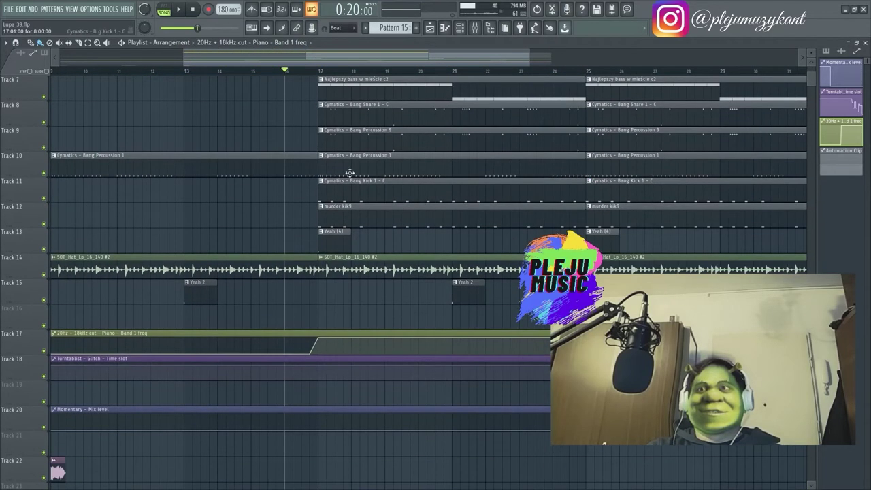
left_click_drag(308, 61, 344, 60)
scroll(369, 159, "down", 3)
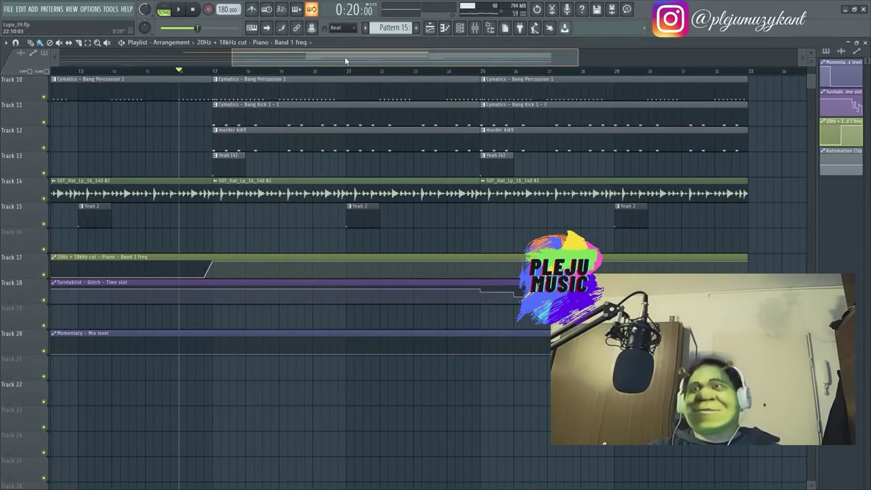
left_click_drag(345, 61, 341, 65)
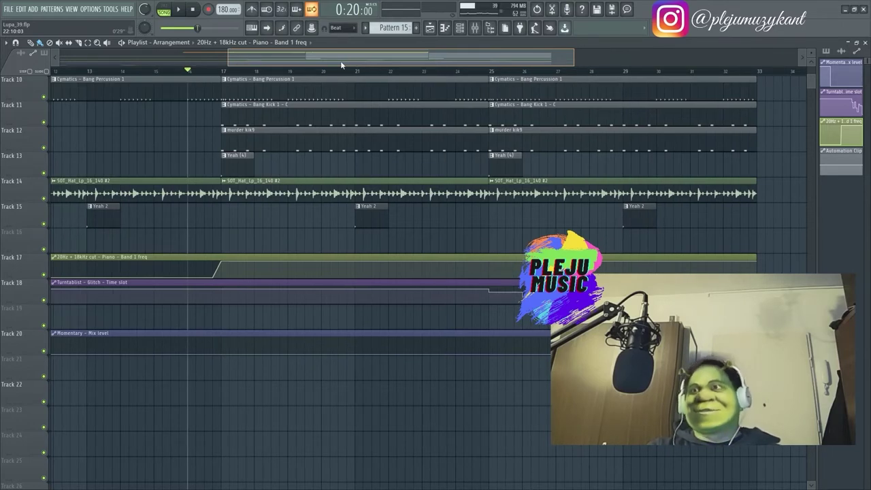
left_click_drag(340, 60, 278, 65)
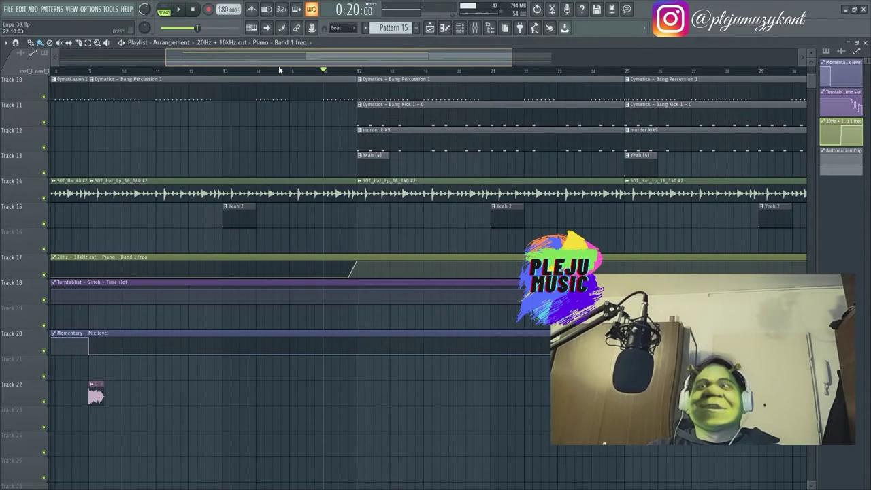
Set the playback position to bar 13 and check the Track 17 automation clip's channel settings.
left_click(222, 71)
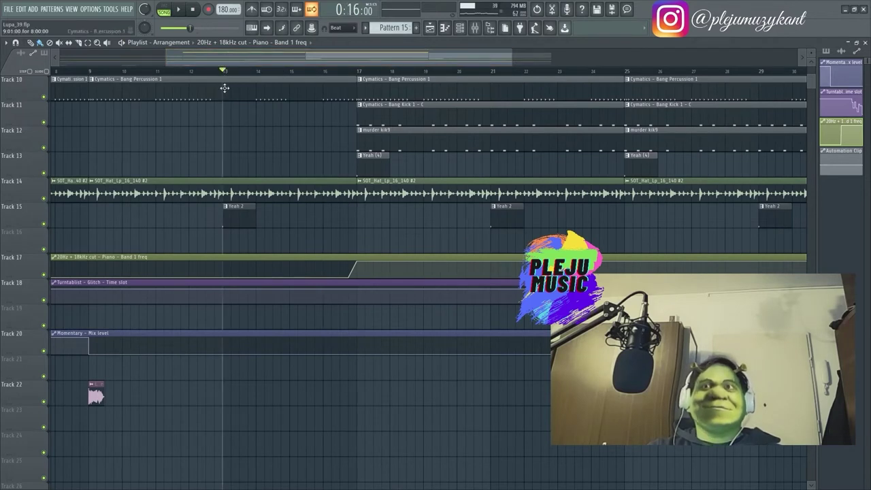
left_click_drag(213, 62, 107, 64)
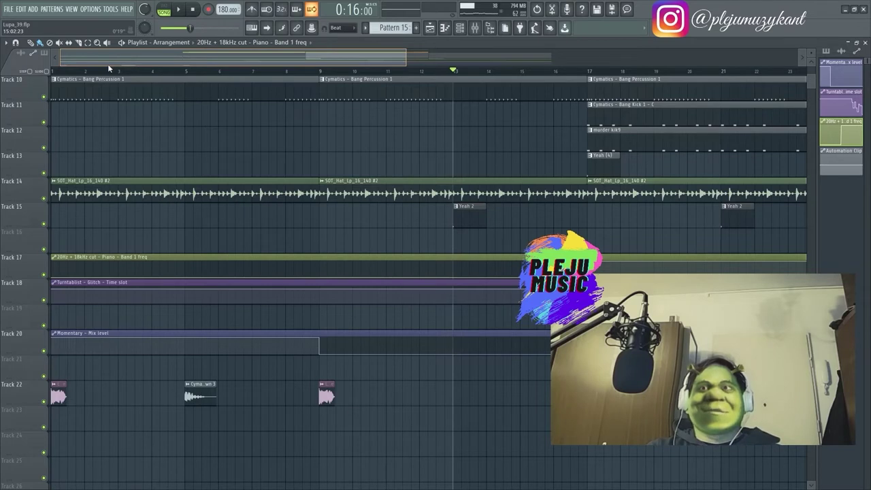
left_click_drag(107, 64, 261, 51)
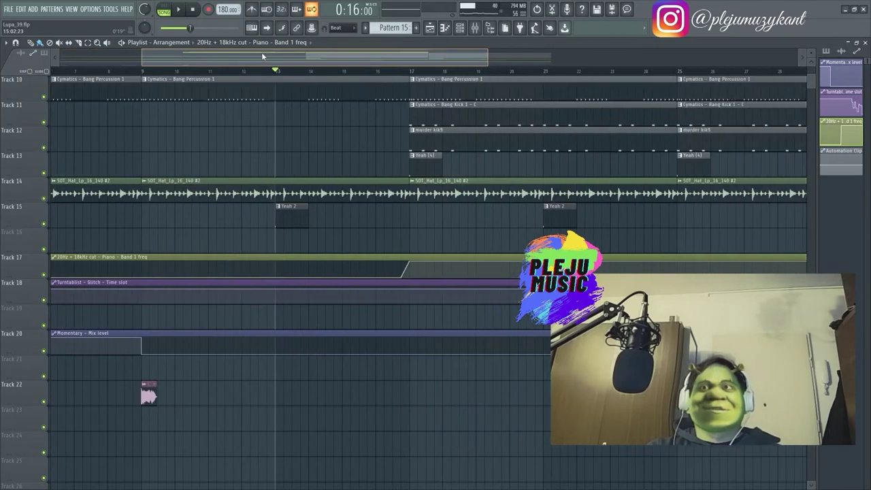
double_click(368, 258)
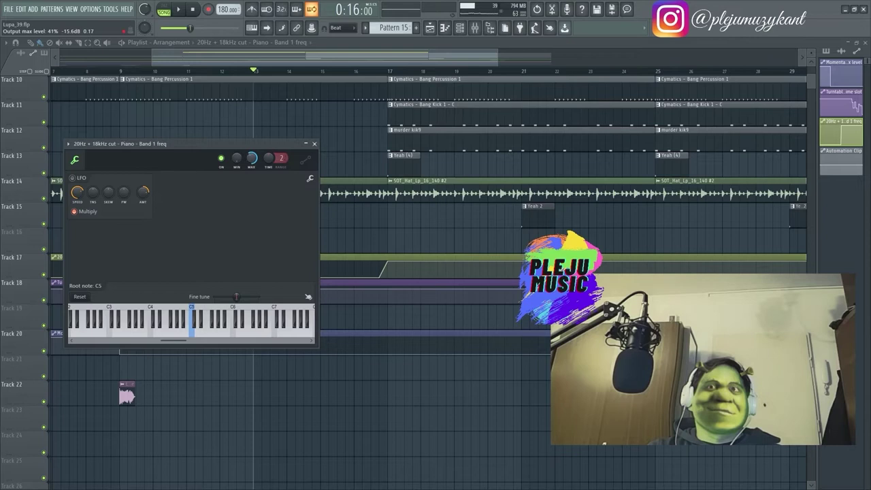
left_click(314, 144)
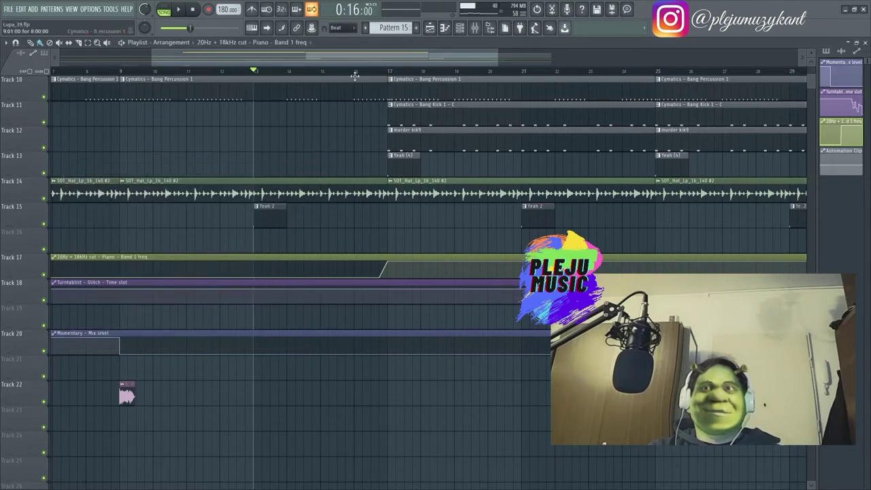
Play the song from bar 13 and raise the Piano mixer channel's volume to about 85% (-3.4 dB).
key("space")
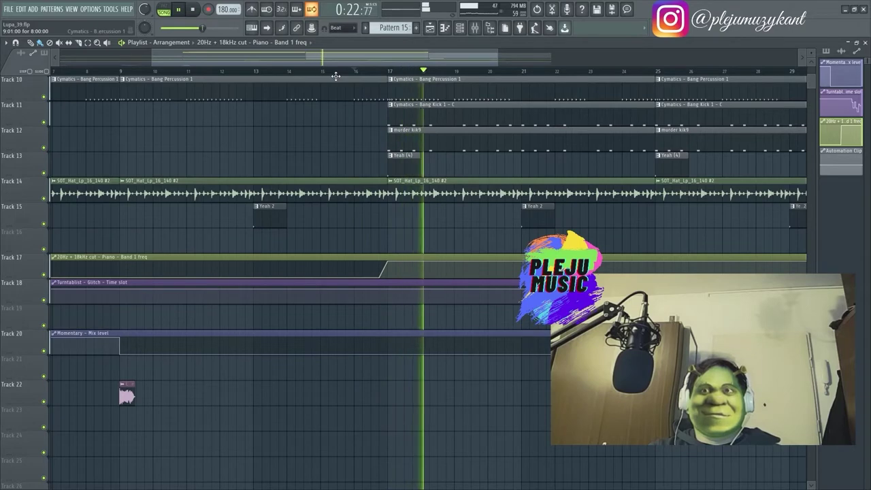
key("F9")
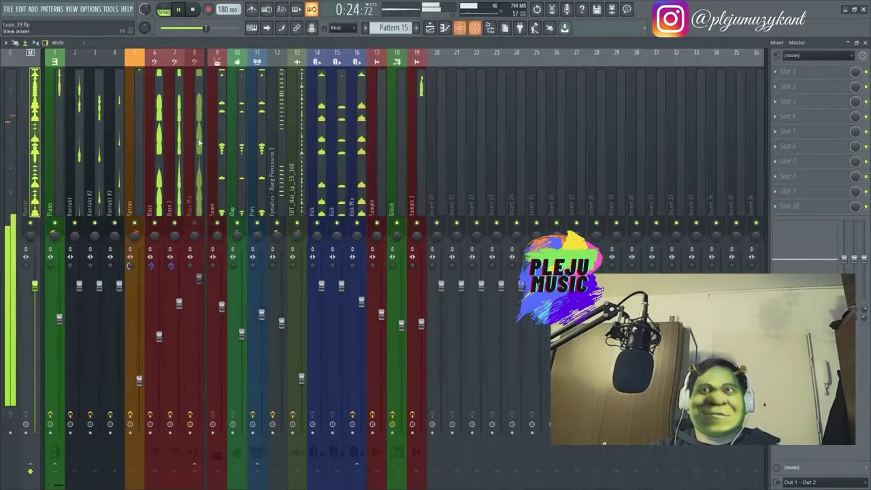
left_click(58, 319)
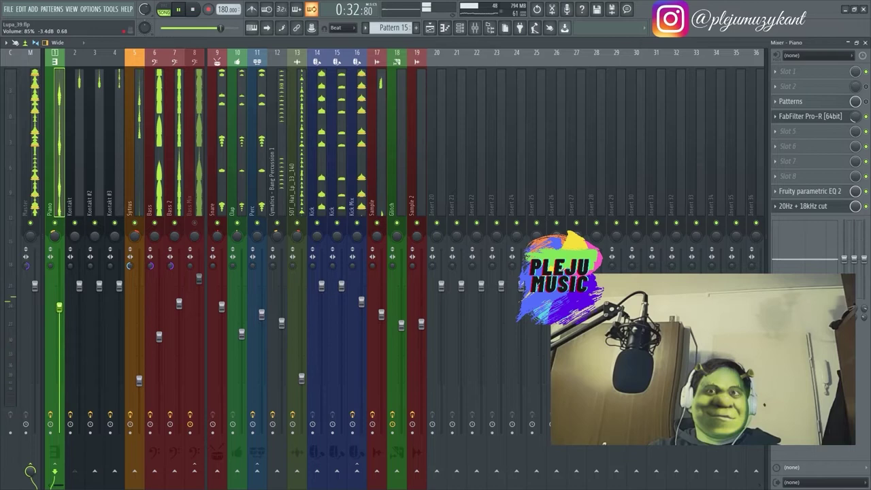
Review the Piano channel's FabFilter Pro-R reverb settings, and restart playback to listen to the piano in the mix.
left_click(813, 117)
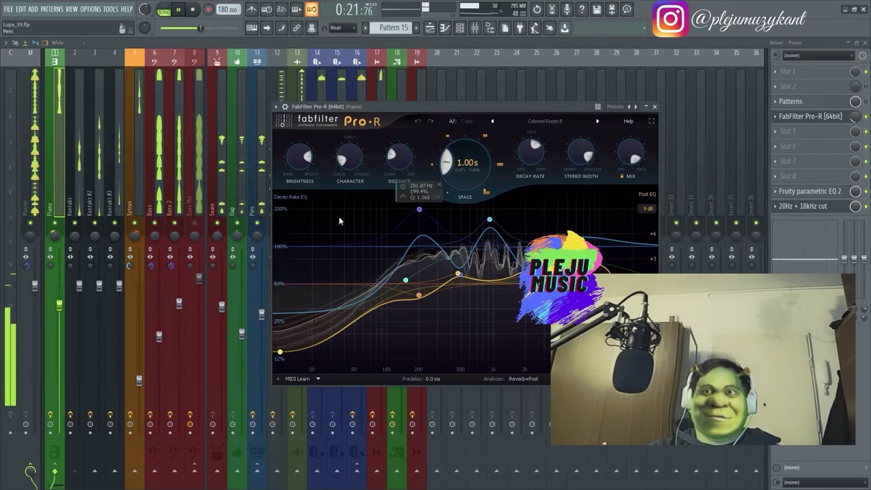
left_click(653, 107)
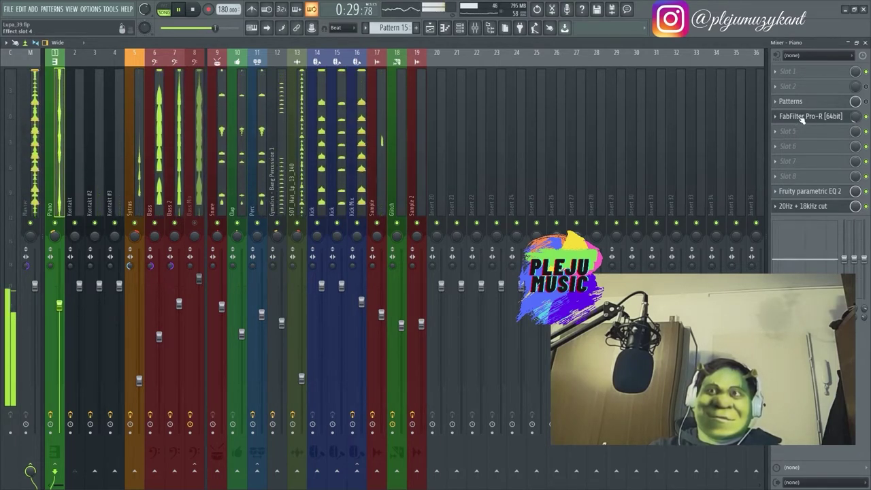
key("space")
key("space")
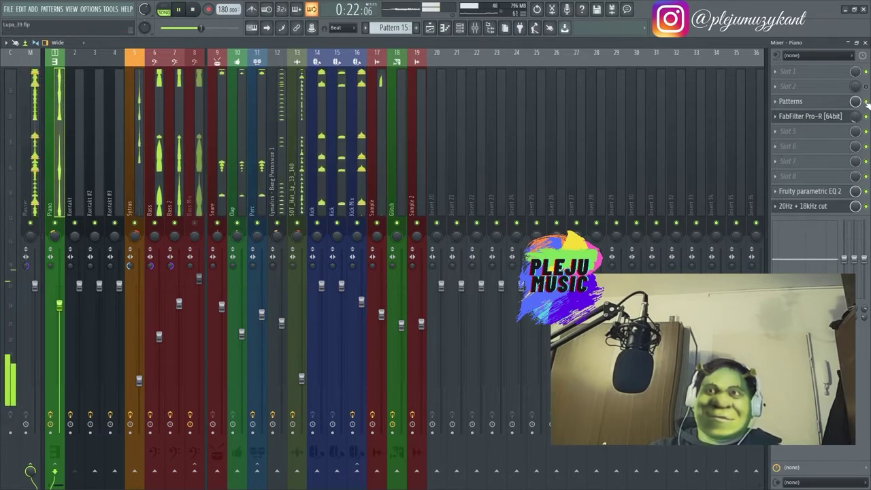
key("space")
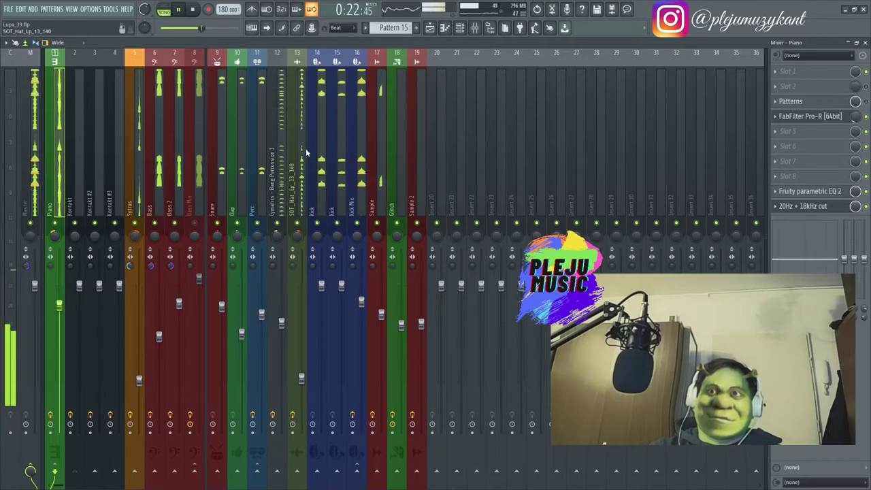
Unmute the Bass Mix channel in the mixer, restart playback from bar 16 and select that channel.
left_click(429, 27)
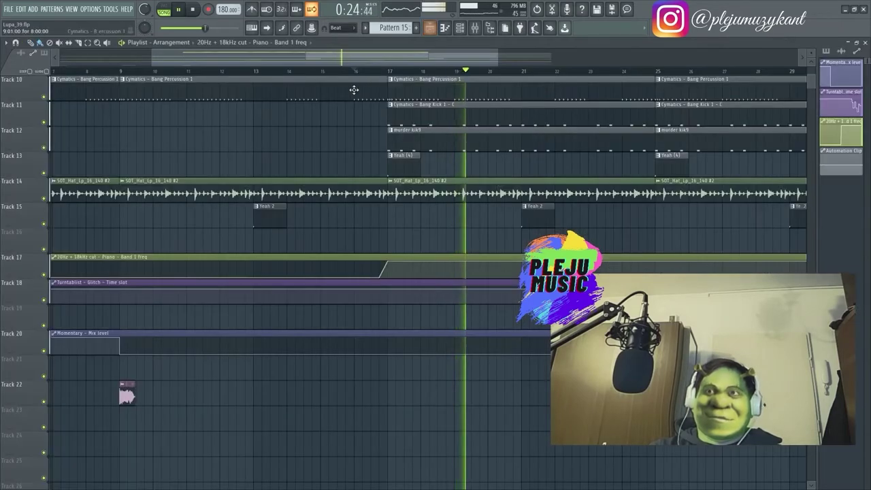
key("F9")
key("space")
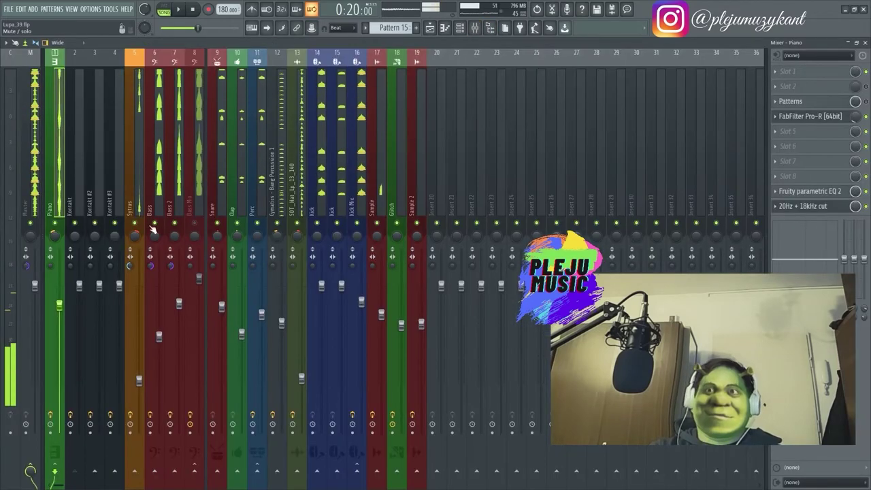
key("space")
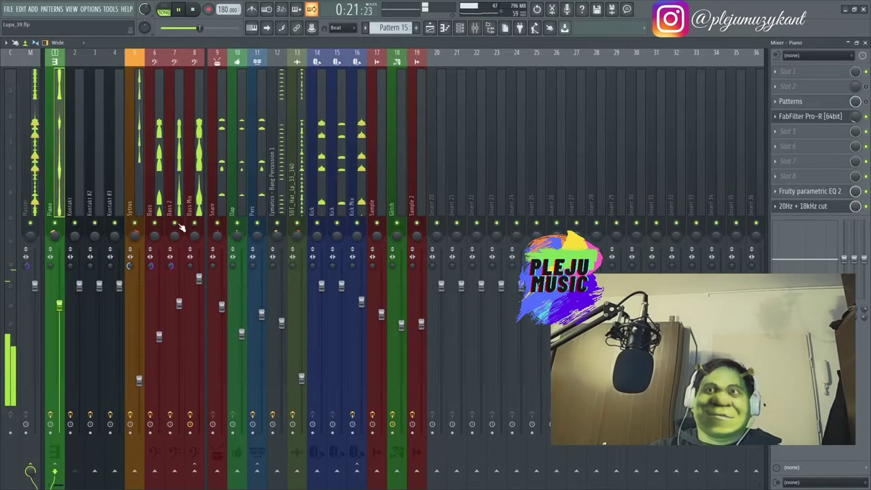
left_click(196, 170)
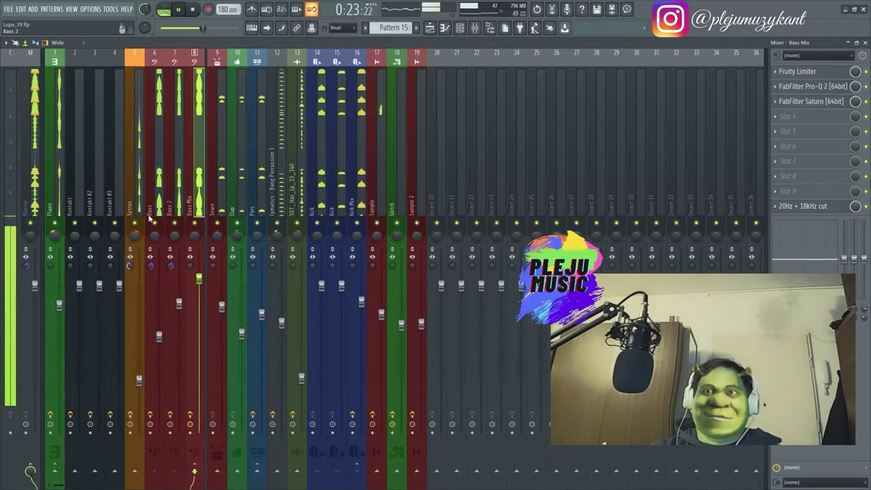
Lower the Bass and Bass 2 channel volumes together, and reset the Master channel's stereo separation to original.
left_click(149, 205)
left_click(170, 206, "ctrl")
left_click_drag(179, 303, 181, 326)
right_click(25, 270)
left_click(41, 276)
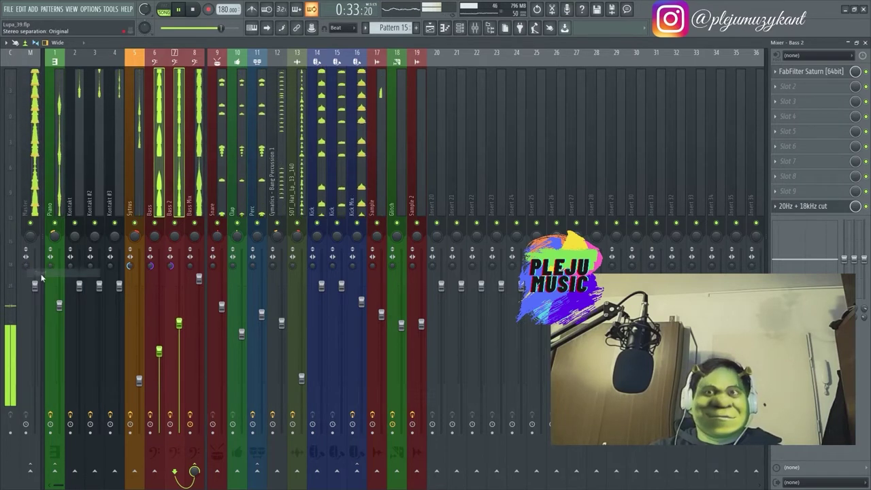
Solo and unsolo the Sytrus channel to compare it with the full mix, and select the Kontakt #3 channel.
left_click(140, 188)
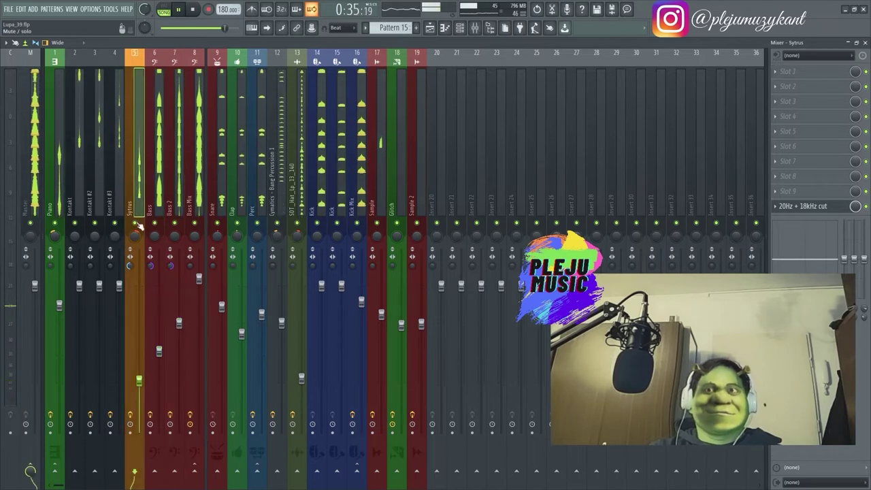
right_click(136, 224)
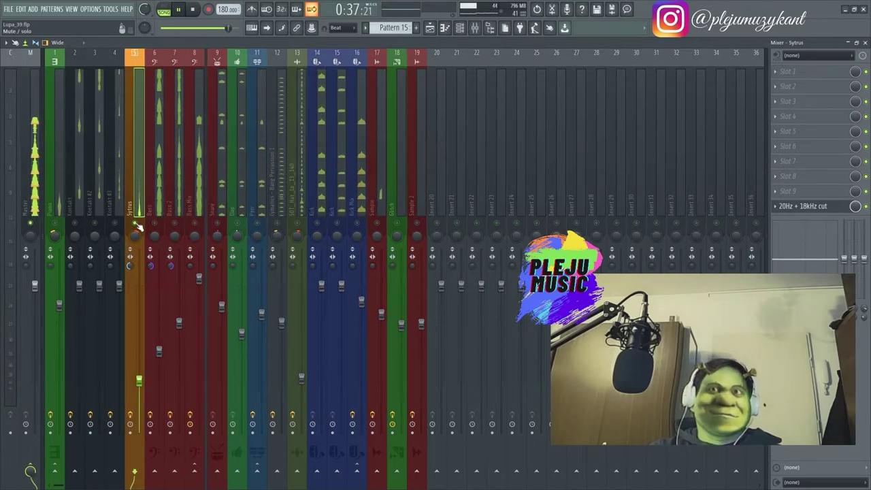
right_click(137, 226)
right_click(137, 226)
right_click(137, 226)
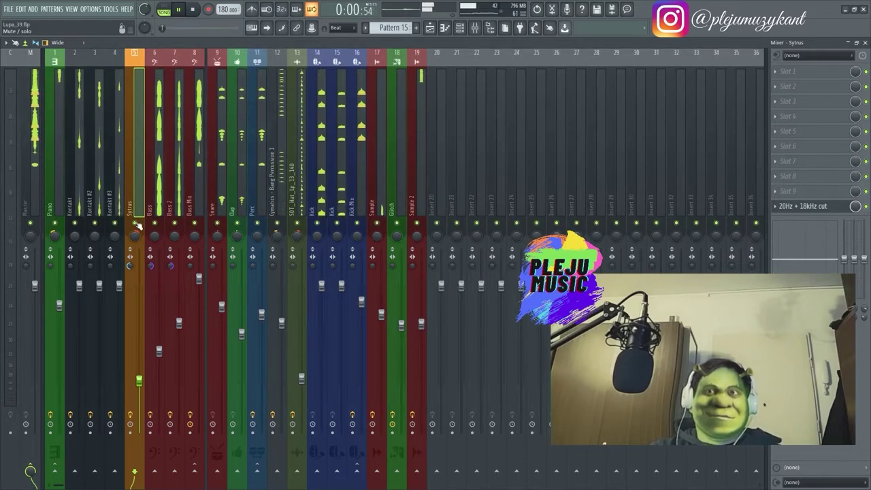
key("Left")
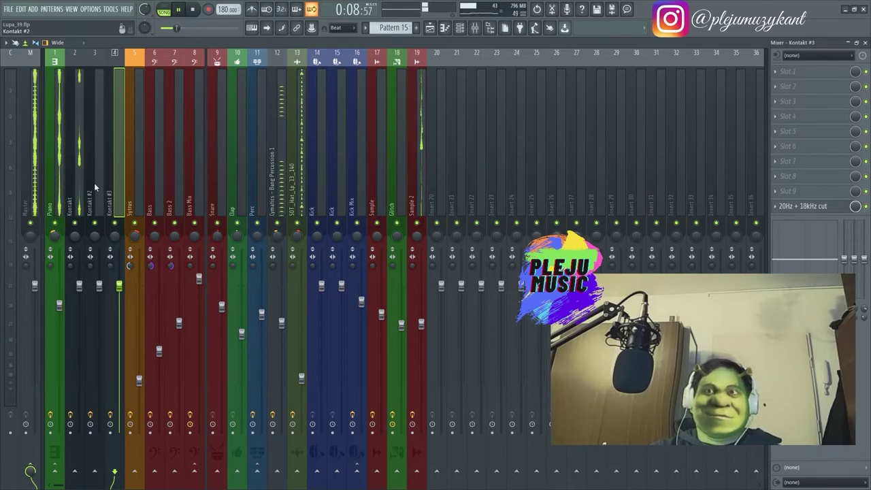
Examine the playlist's tracks and clips from about bar 8 to bar 33 while the song plays.
key("F5")
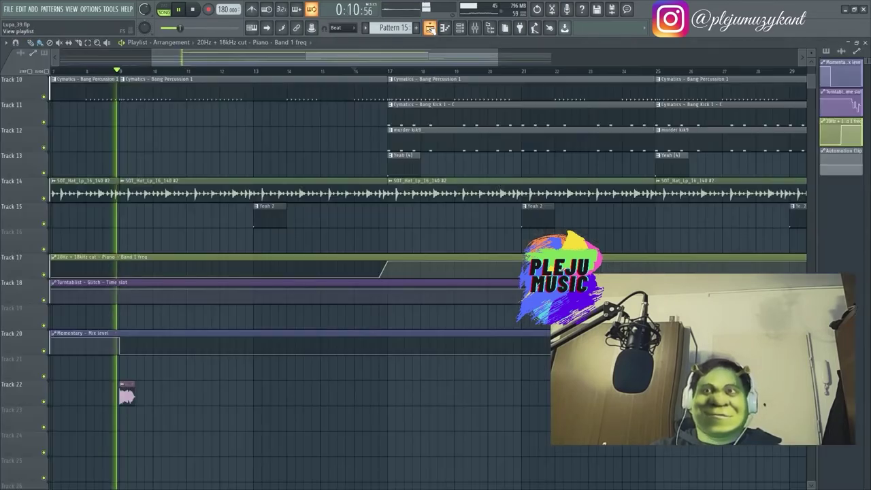
scroll(214, 171, "up", 5)
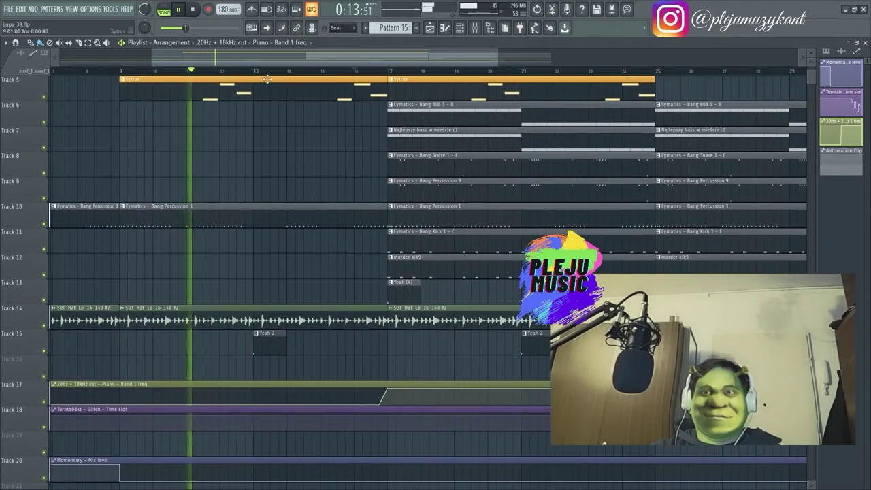
left_click_drag(296, 58, 354, 58)
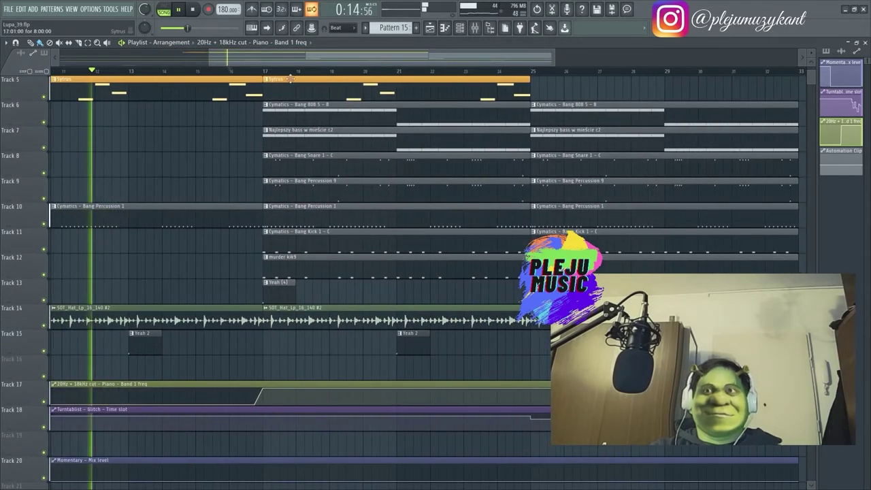
scroll(270, 125, "up", 3)
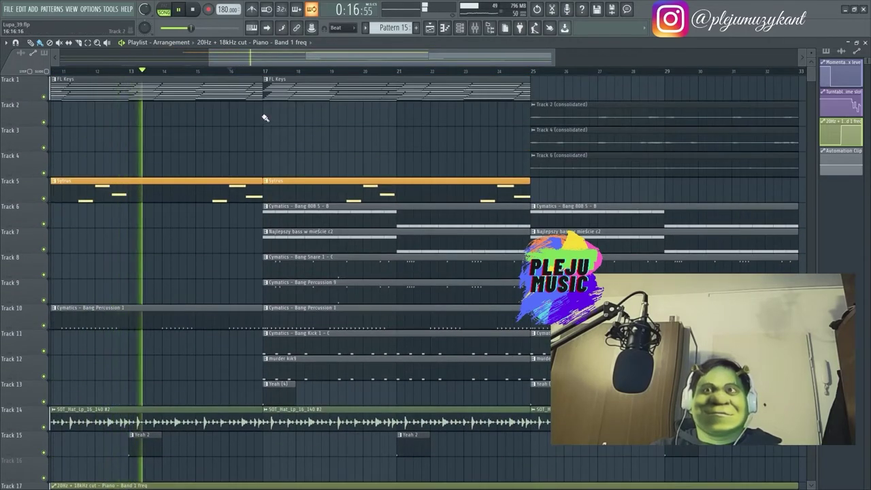
scroll(311, 159, "down", 6)
scroll(245, 179, "up", 4)
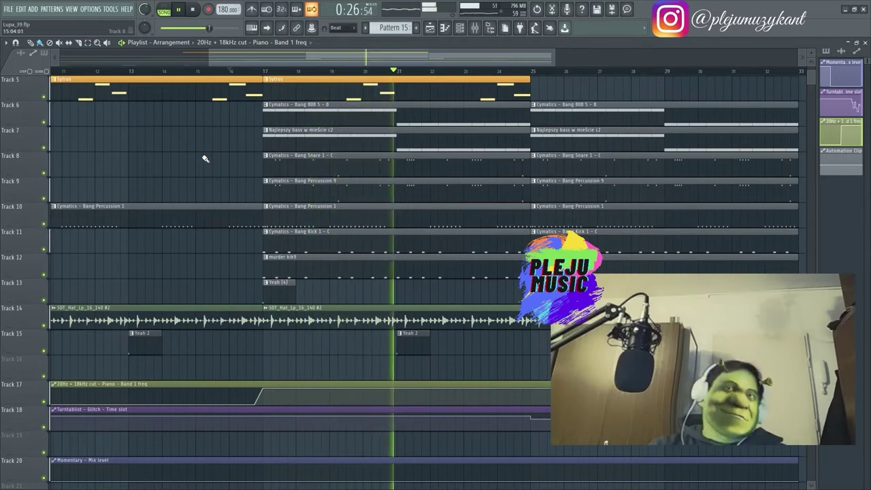
scroll(286, 68, "right", 3)
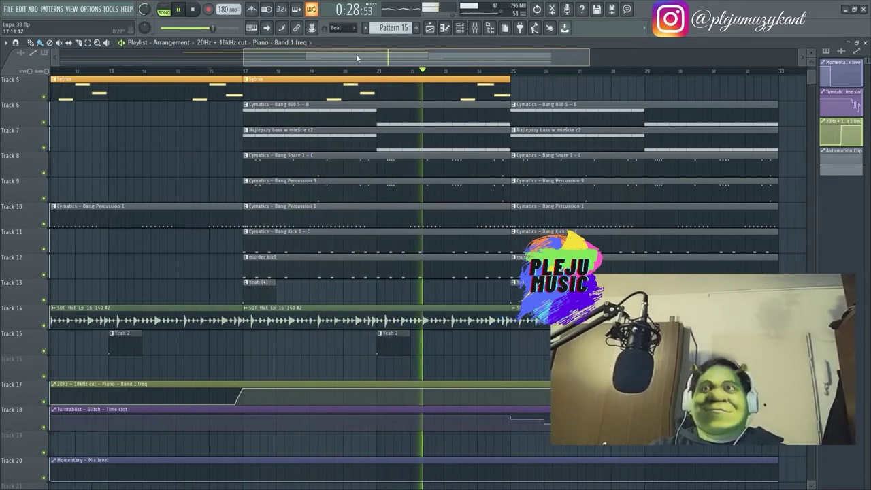
scroll(297, 58, "left", 2)
Select the Piano channel in the mixer, and stop playback so the song position returns to the start.
left_click(475, 27)
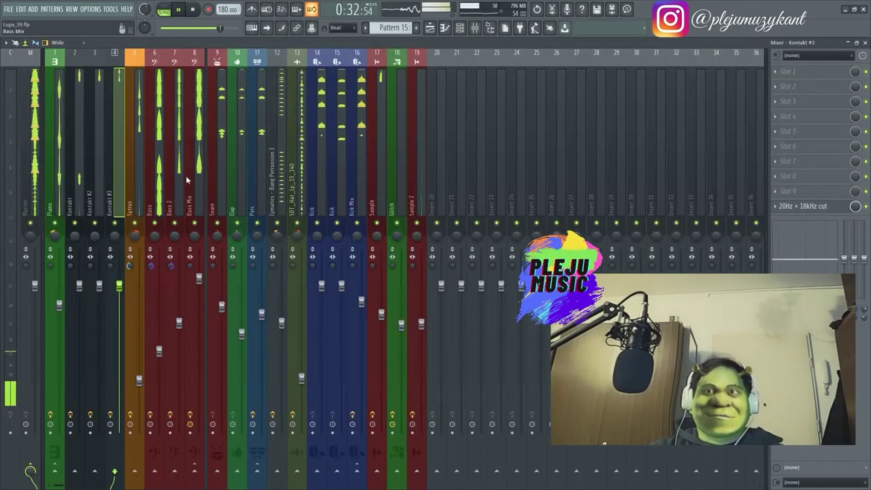
left_click(62, 216)
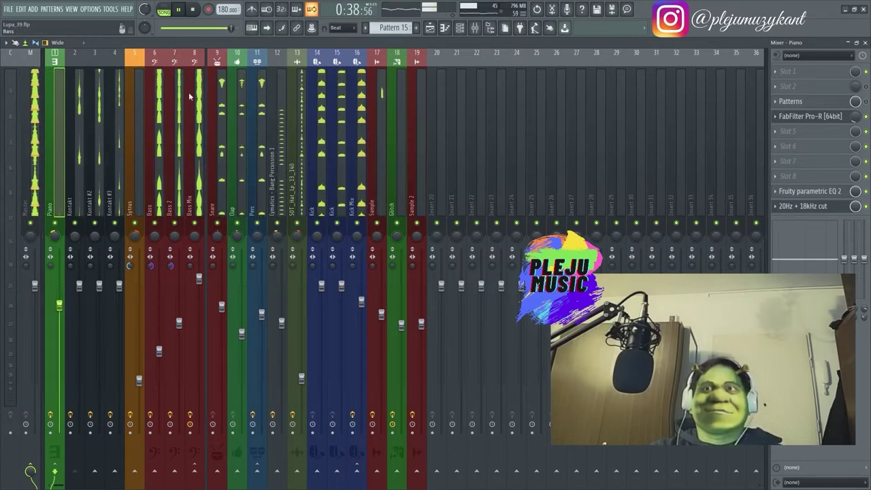
left_click(197, 13)
key("space")
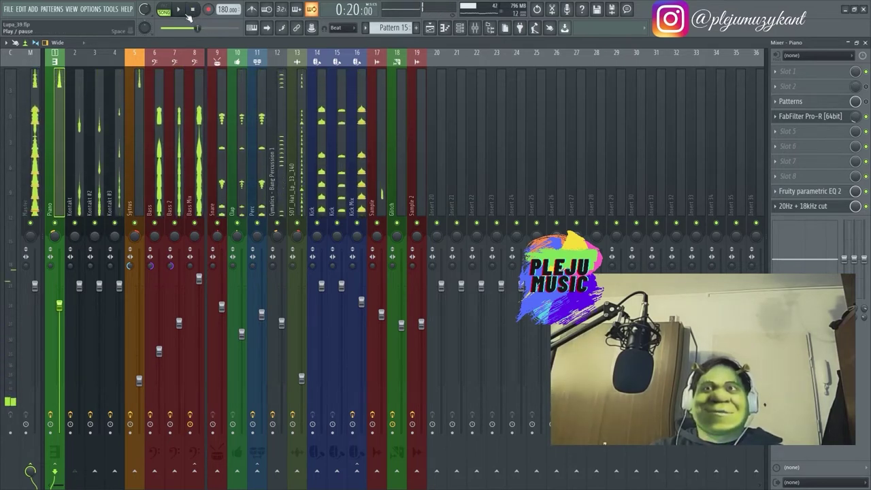
left_click(193, 10)
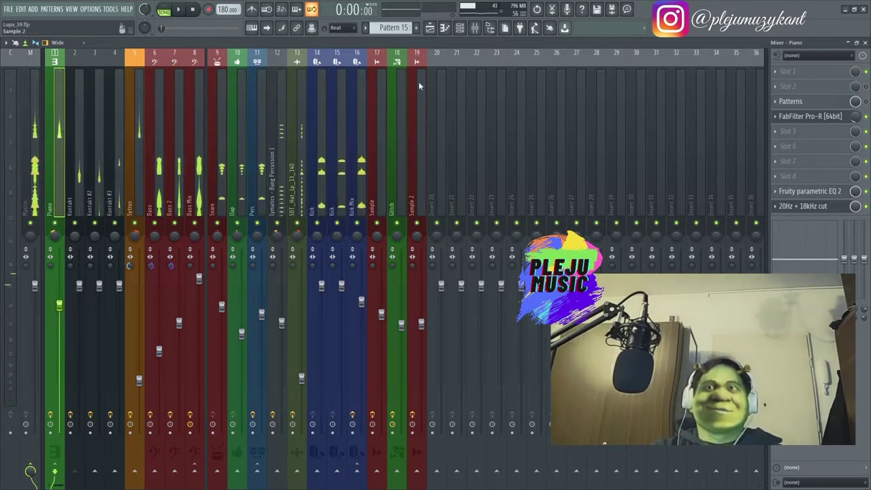
Play the arrangement from bar 13 to listen to the drop at bar 17, then stop playback with the mixer open.
left_click(429, 28)
mouse_move(204, 59)
left_mouse_down()
mouse_move(156, 55)
mouse_move(198, 54)
left_mouse_up()
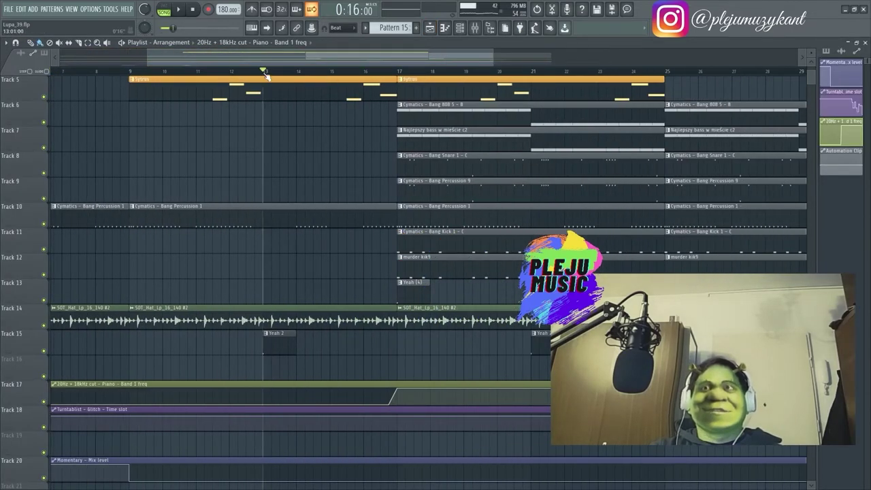
left_click_drag(251, 66, 269, 66)
key("space")
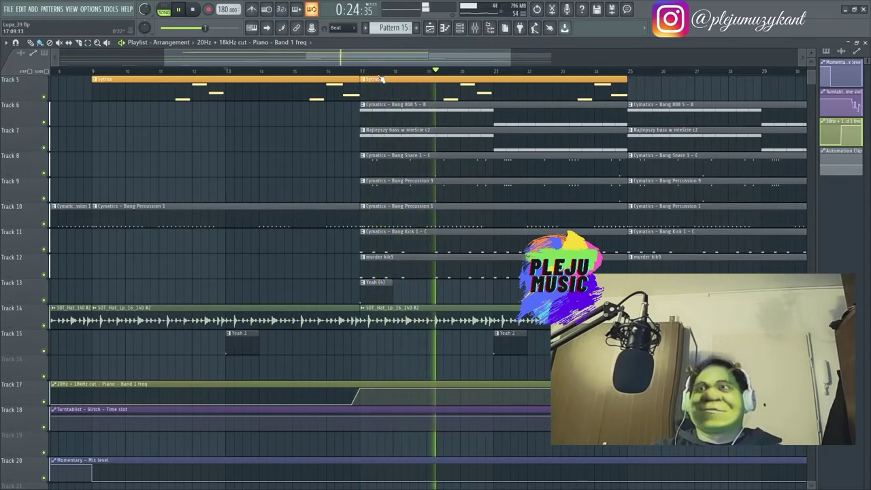
scroll(381, 79, "up", 4)
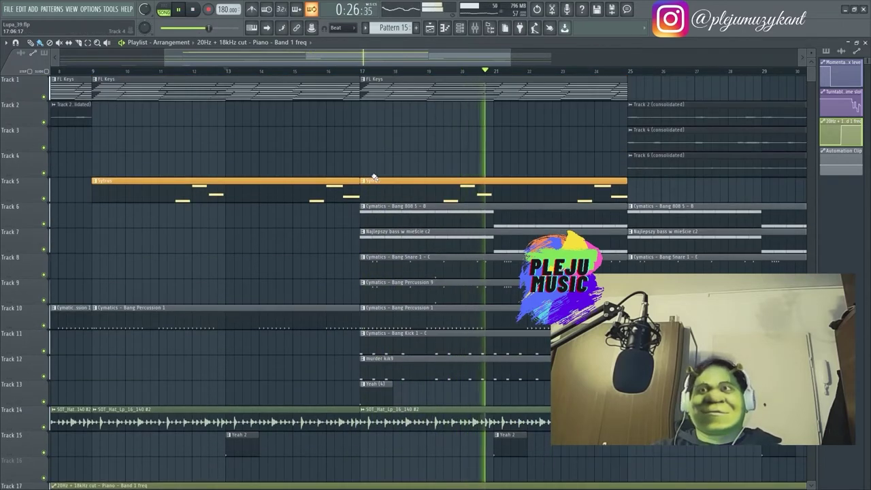
left_click_drag(362, 66, 402, 55)
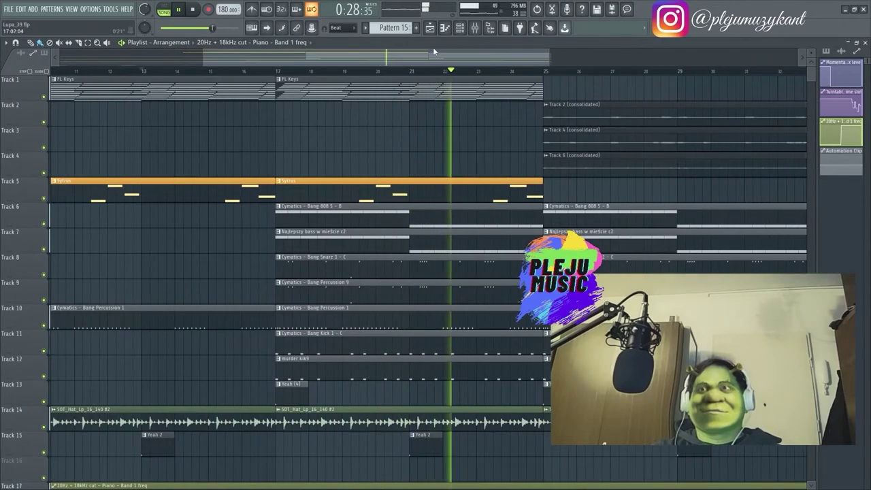
left_click(474, 27)
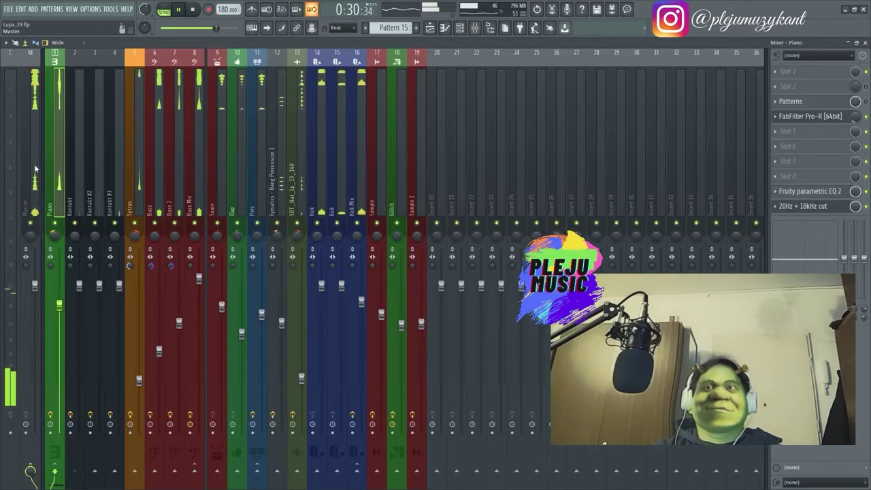
key("space")
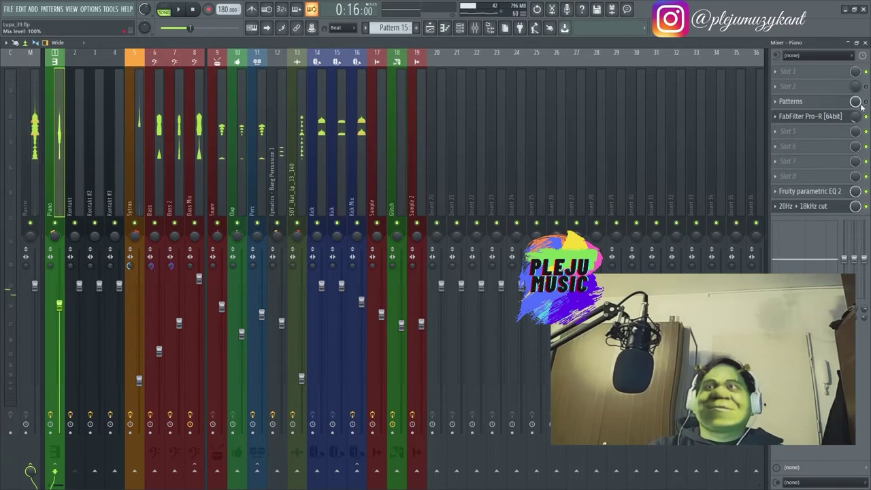
Enable the Piano channel's Patterns effect with the 1/2 Bt Gate volume pattern and the Complex 6 time pattern.
left_click(793, 102)
left_click(254, 193)
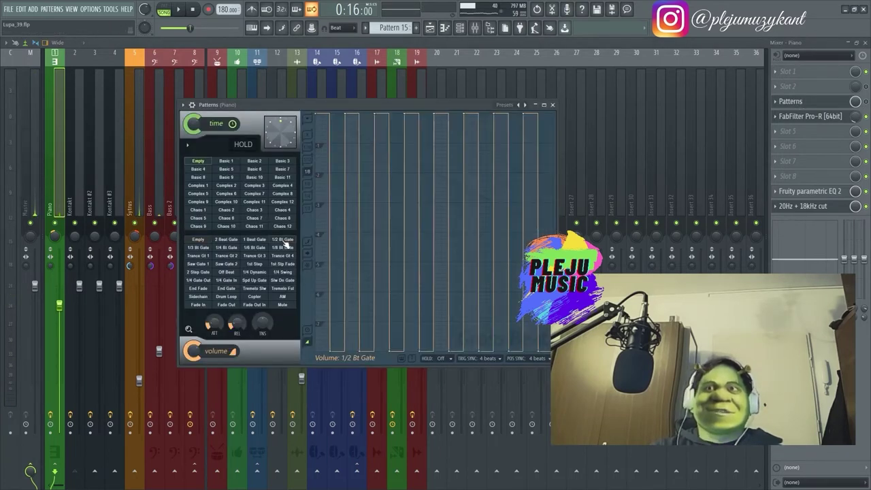
left_click(275, 200)
left_click(282, 193)
left_click(282, 202)
left_click(277, 186)
left_click(238, 191)
left_click(238, 195)
left_click(257, 211)
left_click(226, 202)
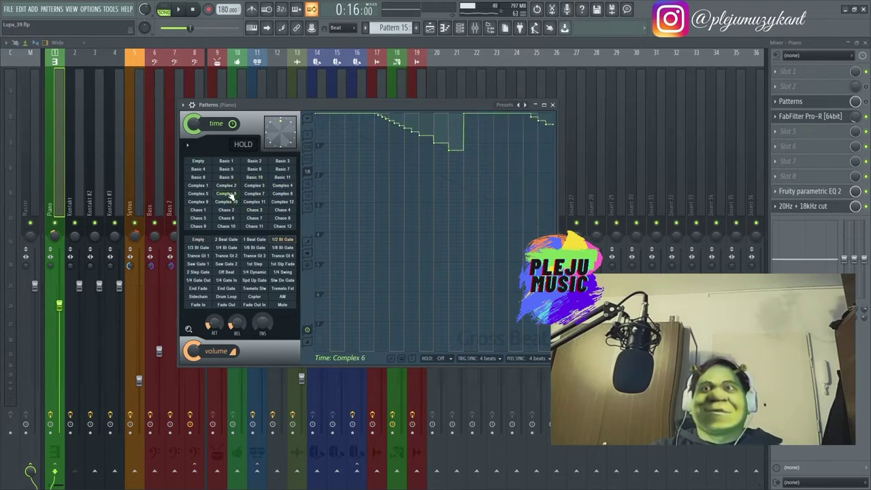
key("Escape")
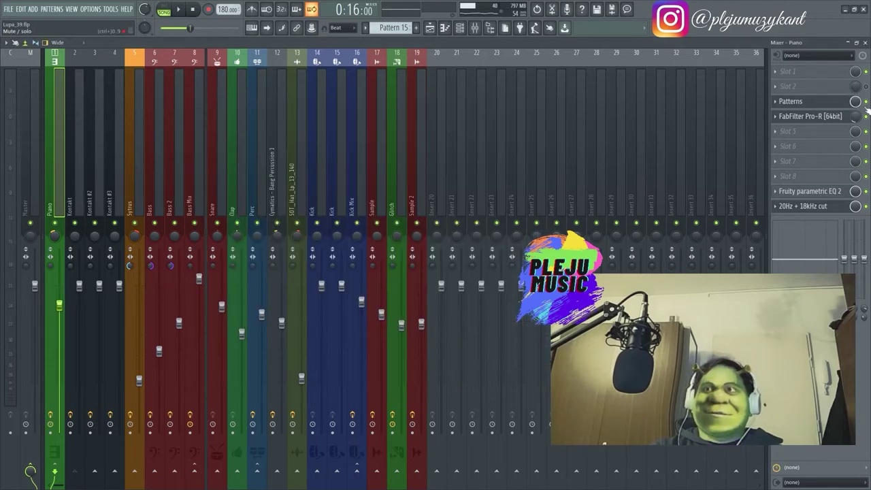
Play the arrangement from bar 17 to listen to the piano with the Patterns effect.
left_click(430, 28)
left_click(280, 71)
key("space")
left_click_drag(286, 57, 316, 58)
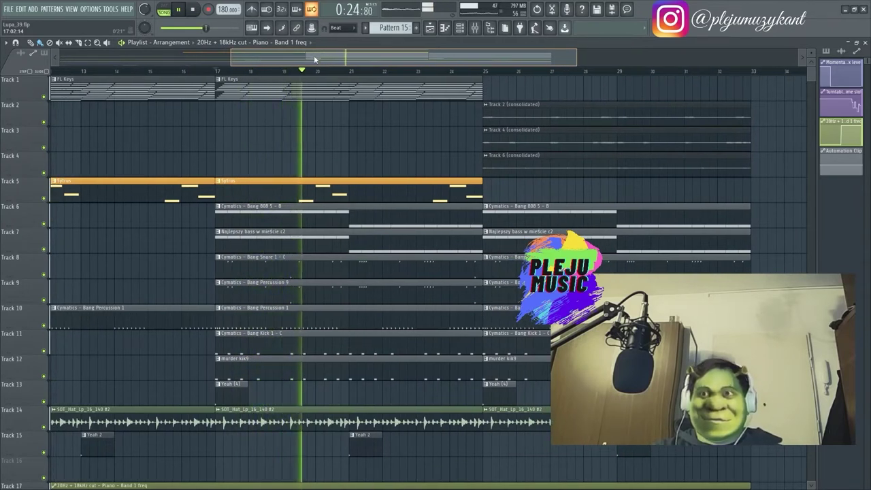
left_click_drag(314, 55, 306, 56)
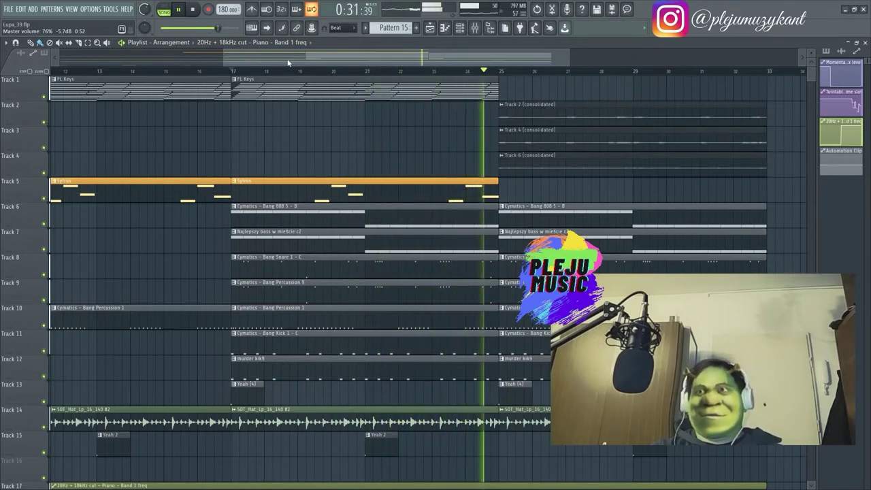
Stop playback and save the project.
key("space")
left_click(9, 9)
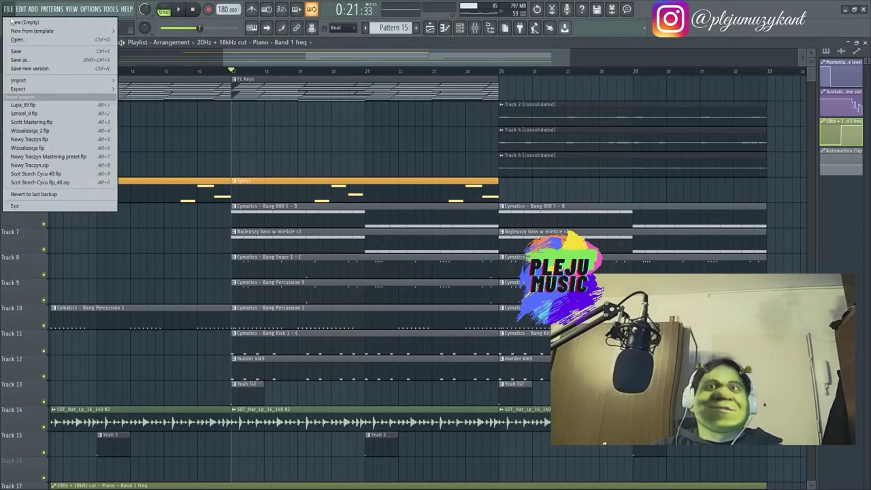
left_click(18, 51)
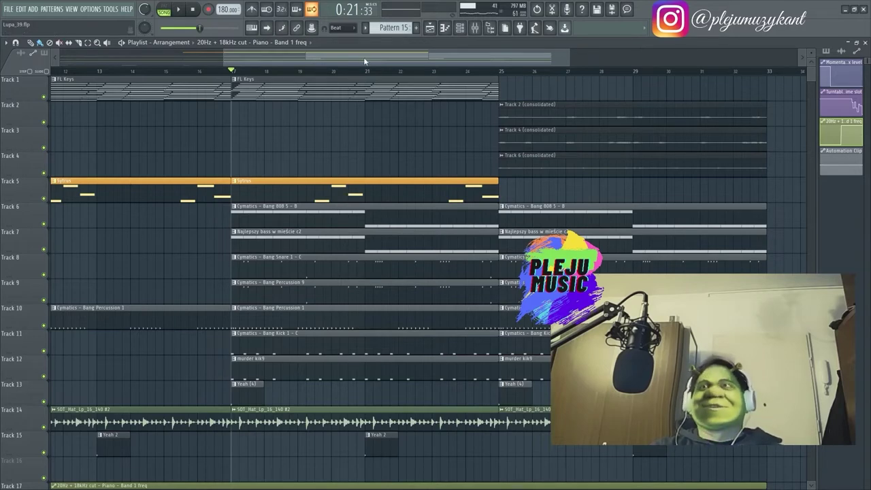
left_click(479, 31)
left_click(436, 30)
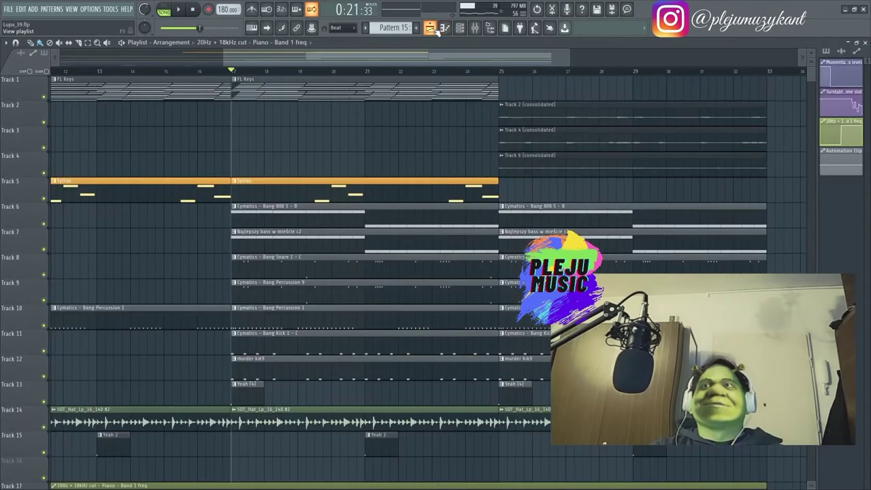
left_click(459, 28)
left_click(474, 28)
left_click(444, 28)
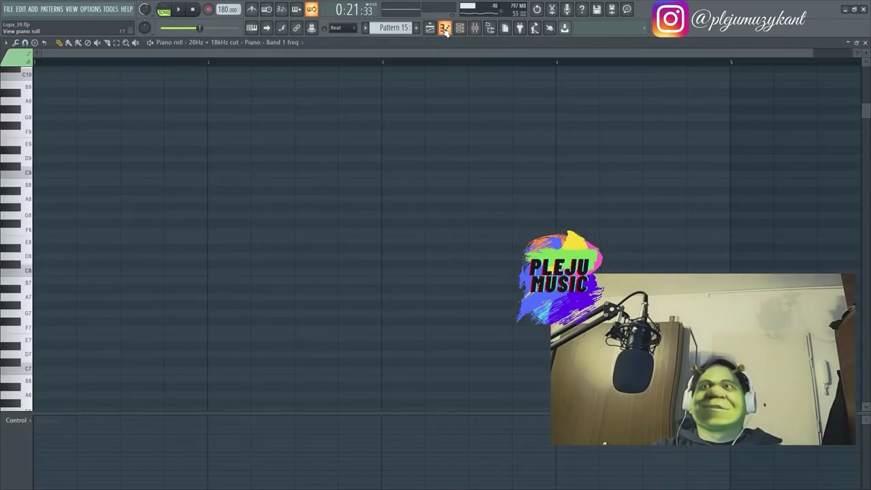
left_click(439, 28)
left_click(459, 27)
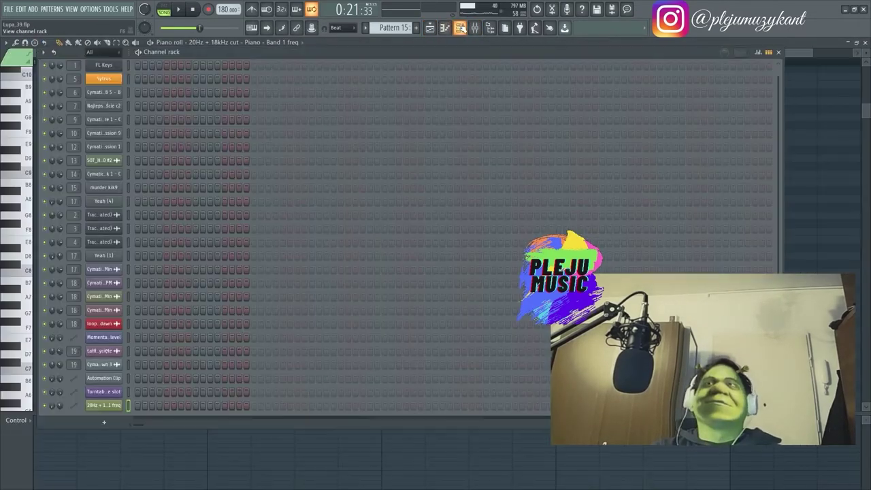
Create an automation clip for the mix level of the Piano channel's Patterns effect, and show it in the playlist.
left_click(475, 28)
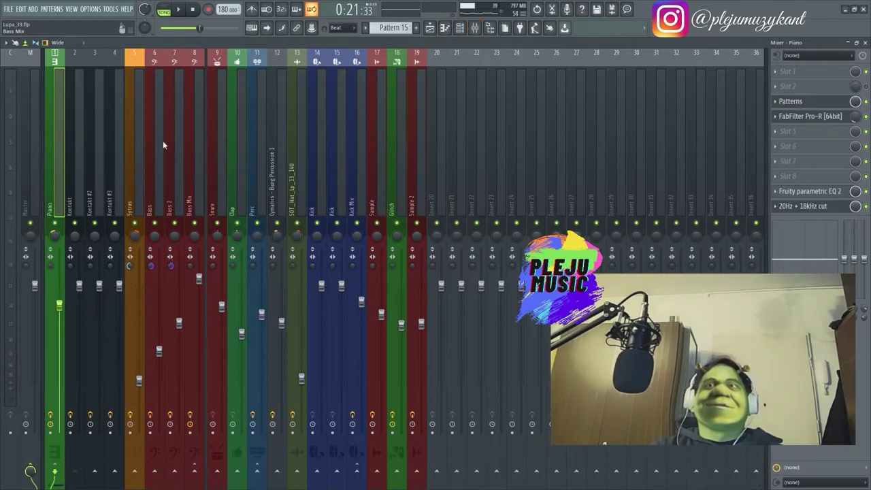
right_click(855, 102)
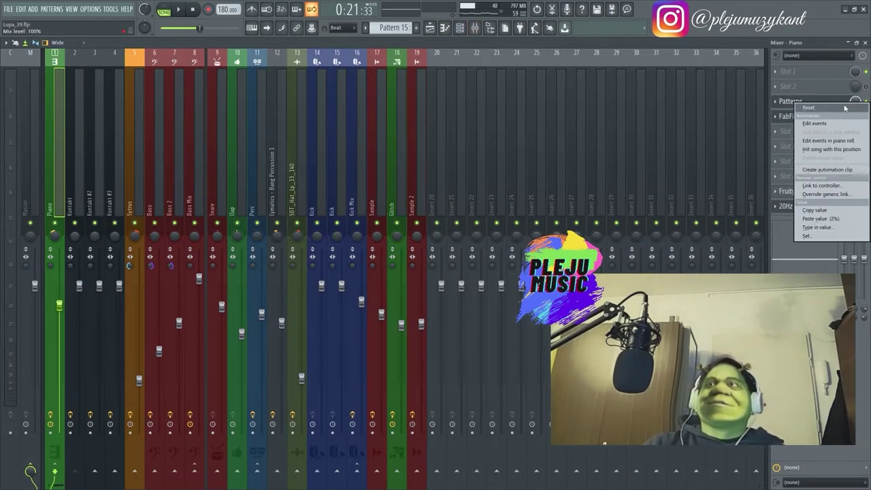
left_click(819, 170)
left_click(429, 28)
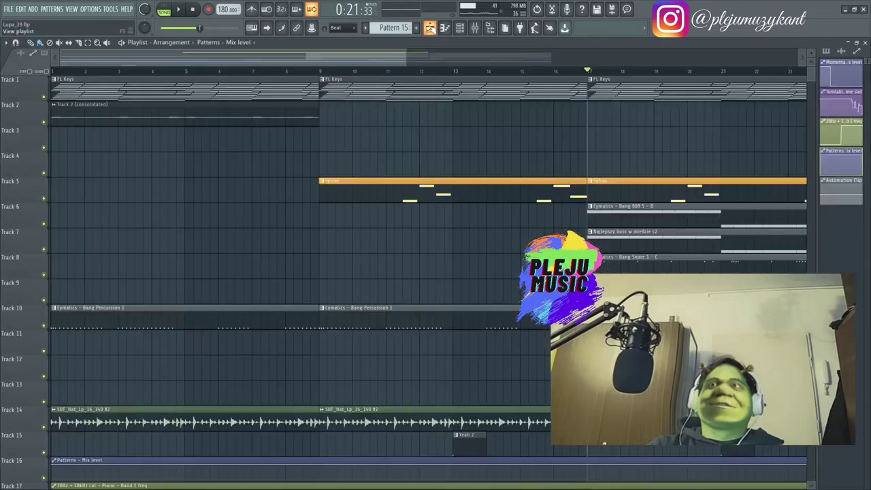
Shape the Patterns mix level automation to stay at minimum until bar 17 and jump up to full there.
scroll(315, 148, "down", 7)
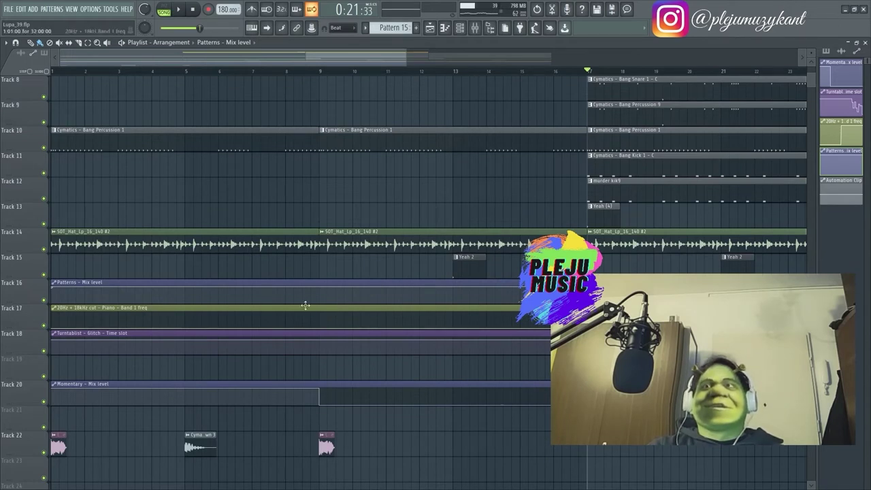
left_click_drag(54, 288, 58, 308)
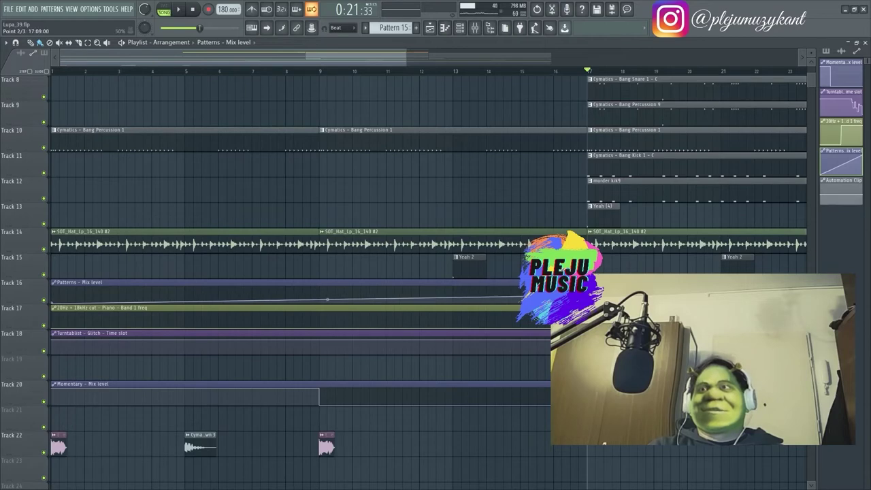
left_click_drag(327, 299, 319, 303)
left_click_drag(357, 58, 470, 41)
scroll(444, 158, "up", 5)
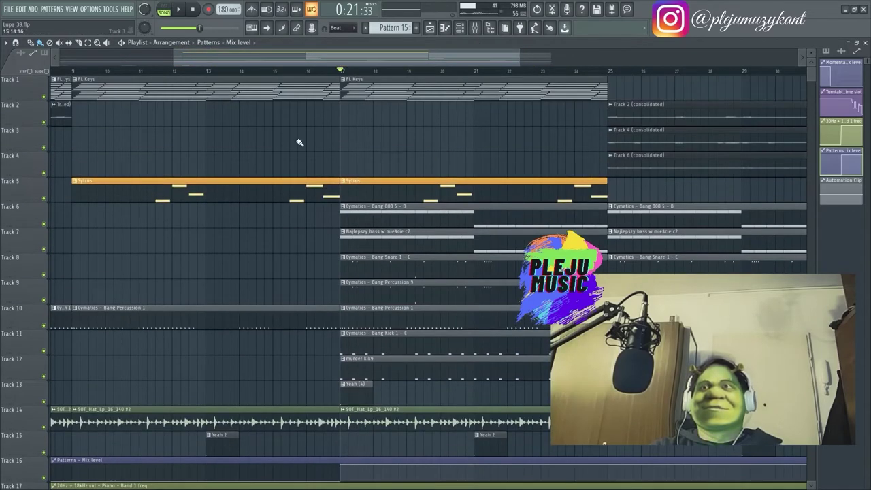
Set the main snap to Bar, with the playback position at bar 13.
left_click(344, 27)
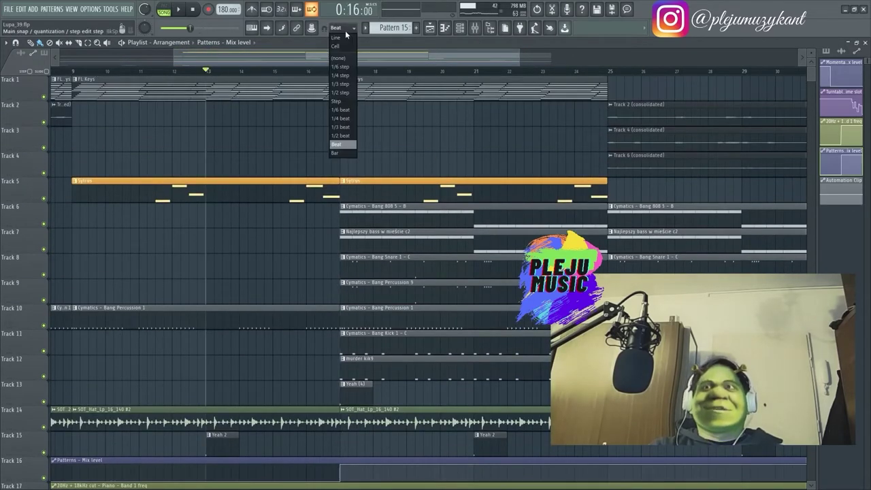
left_click(344, 153)
left_click(240, 78)
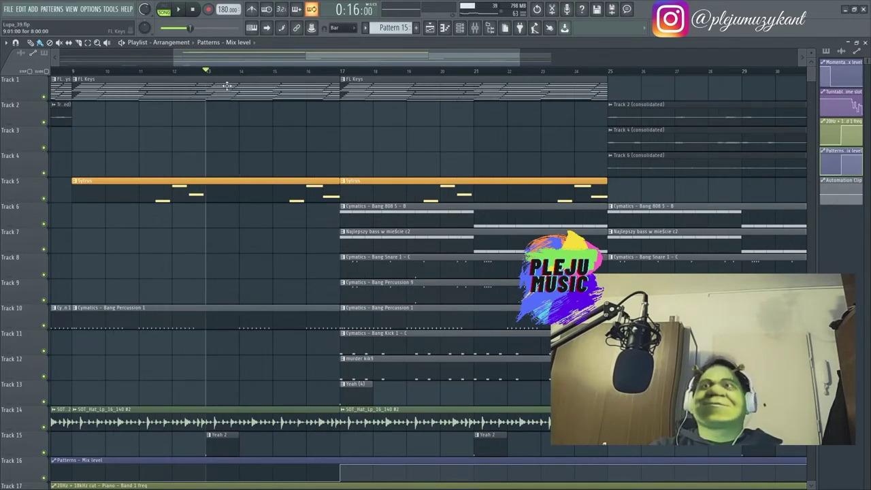
left_click_drag(220, 56, 203, 62)
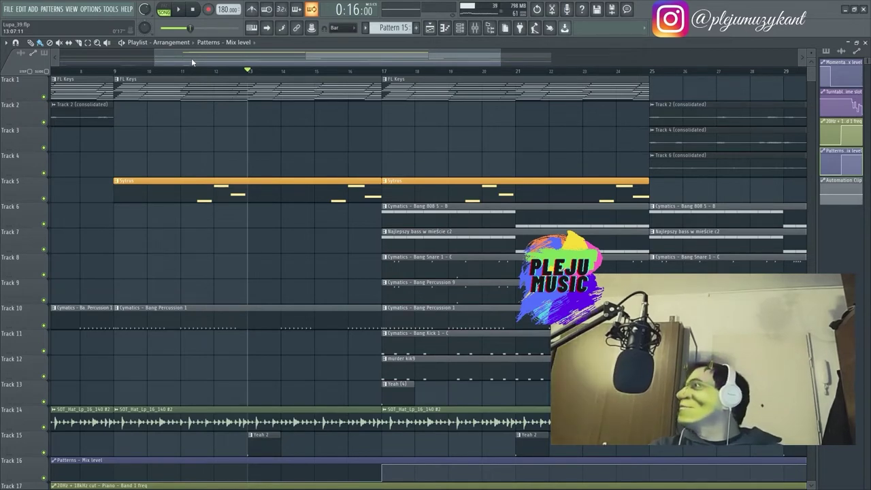
Play the arrangement from bar 13 through to its end at bar 33, then stop playback.
key("space")
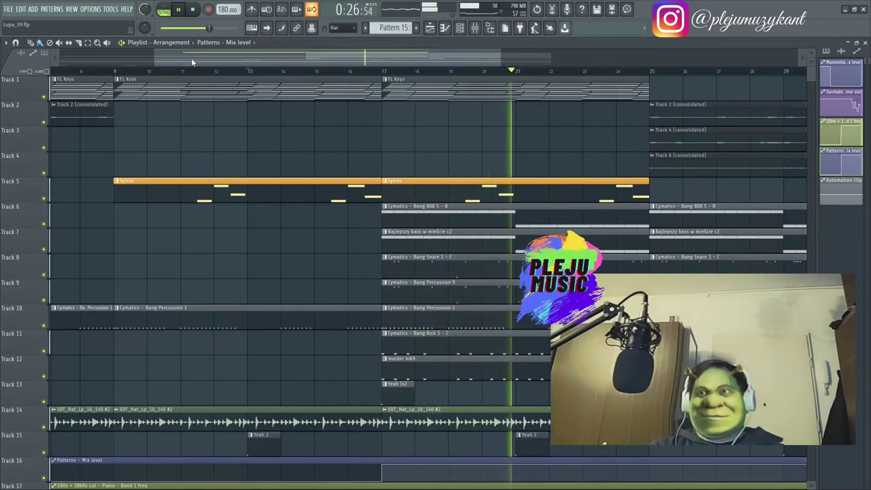
scroll(279, 238, "down", 5)
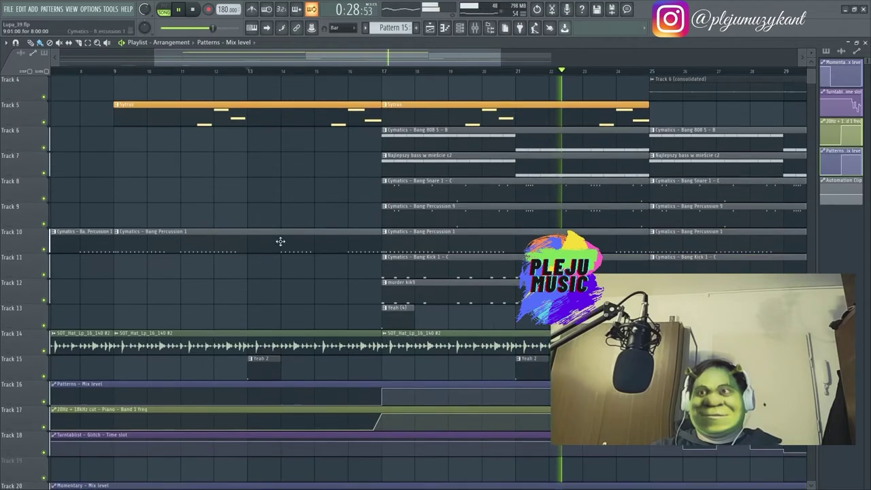
left_click_drag(245, 57, 270, 52)
scroll(331, 166, "up", 5)
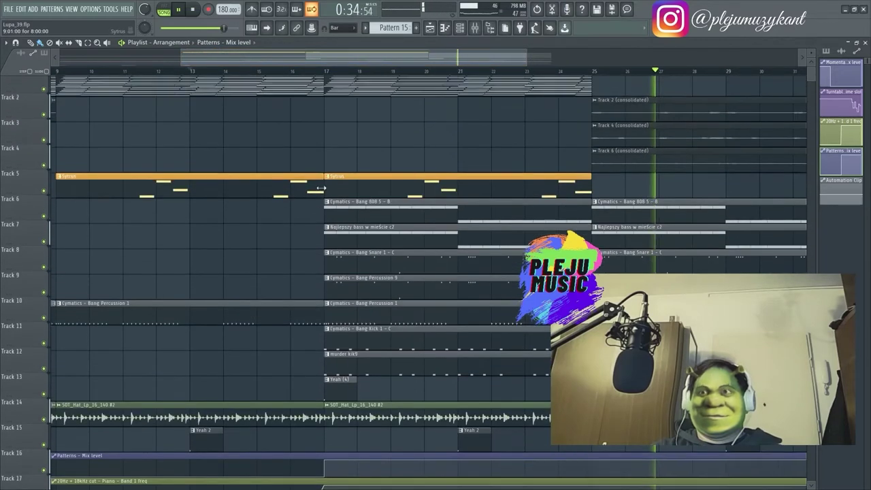
left_click_drag(386, 56, 434, 57)
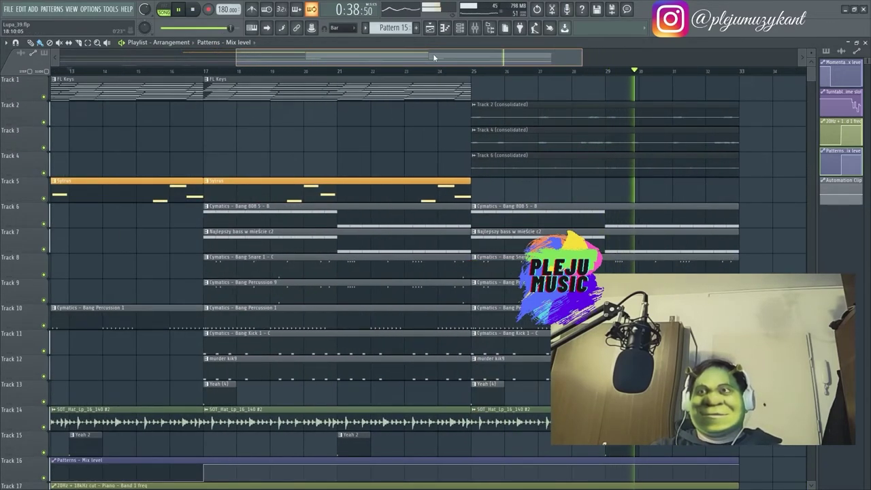
scroll(622, 56, "down", 2)
left_click_drag(585, 57, 523, 59)
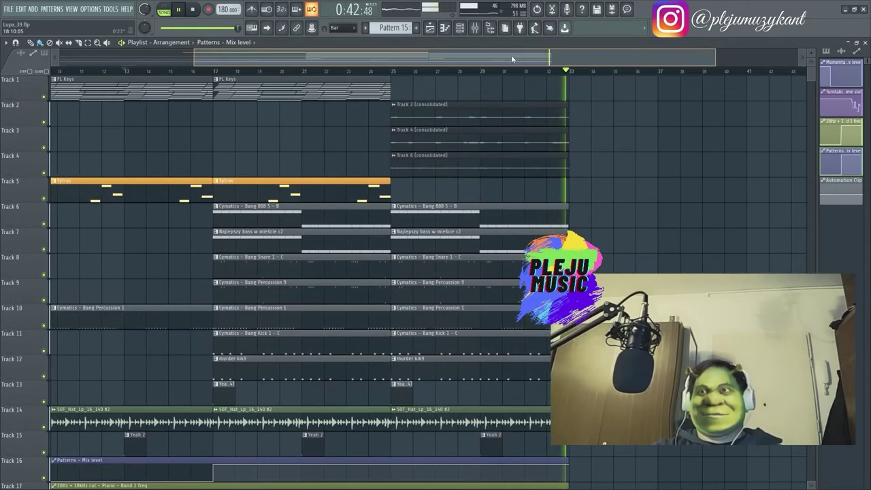
key("space")
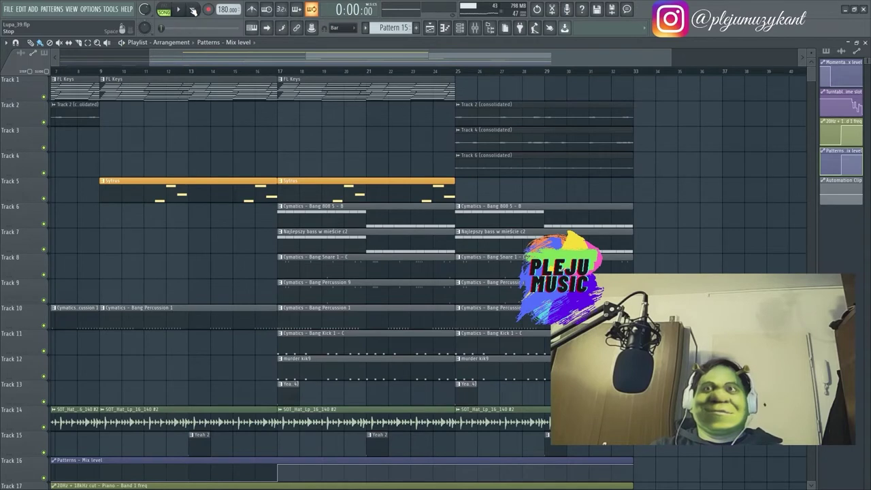
Place the playback position at bar 17 and add a time marker named "Refren" there.
left_click_drag(282, 73, 336, 75)
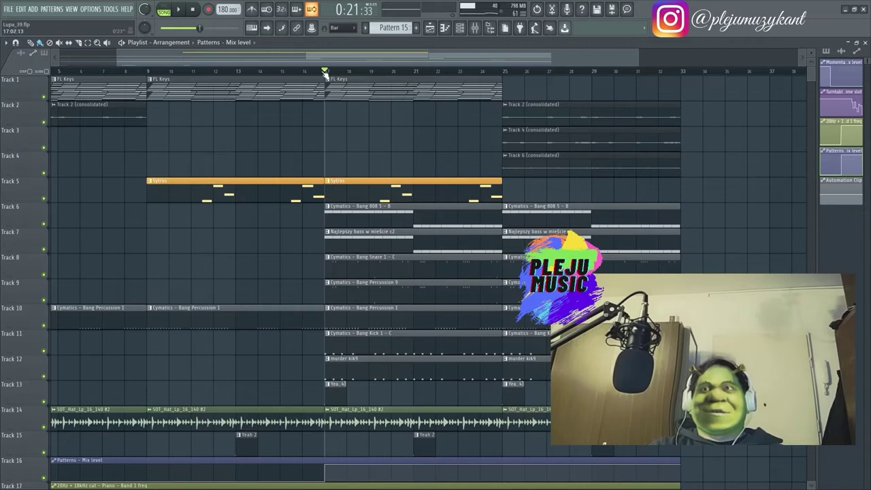
left_click(7, 43)
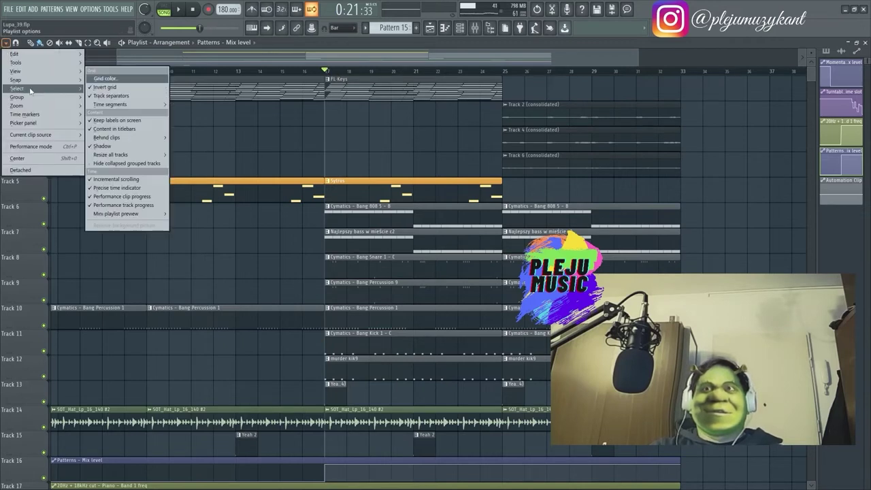
mouse_move(26, 65)
left_click(6, 43)
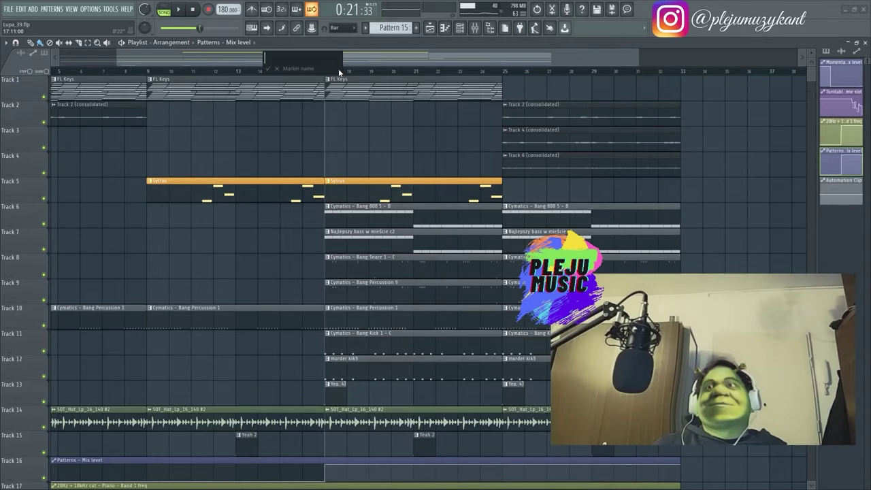
type("Ref")
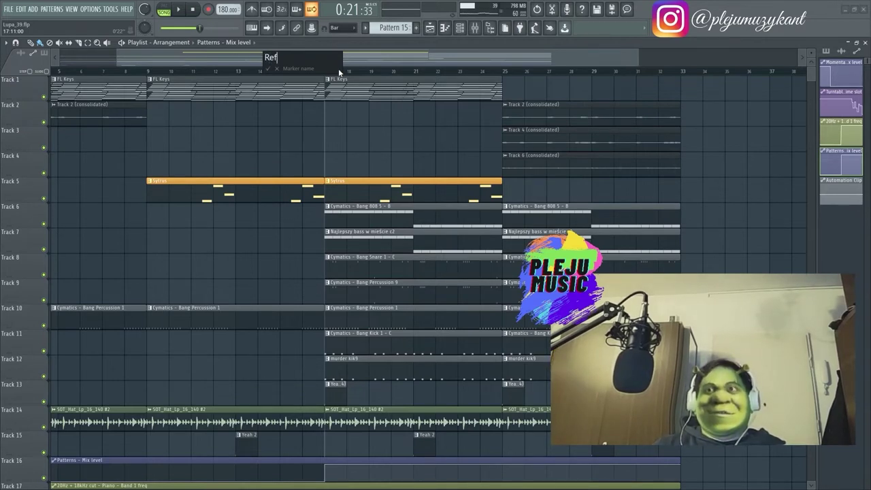
type("ren")
key("Return")
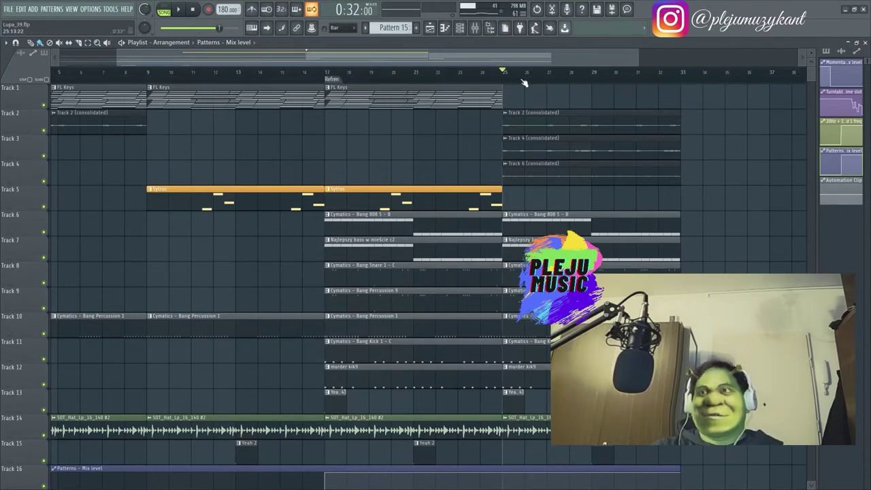
Add a time marker named "Zwrotka" at bar 25.
type("Z")
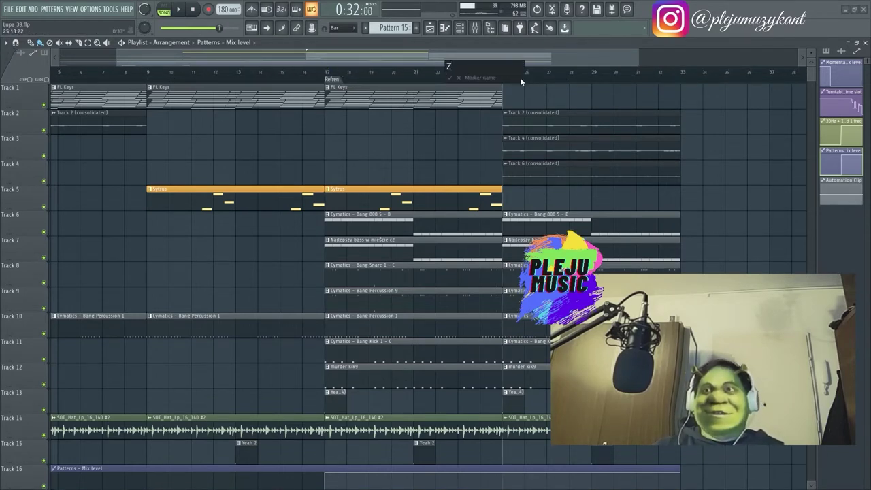
type("wrtoka")
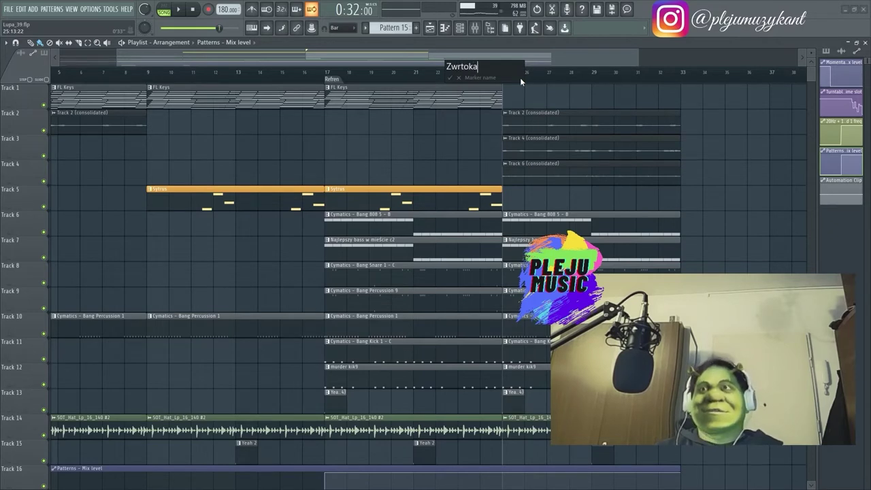
key("BackSpace")
key("BackSpace")
key("BackSpace")
key("BackSpace")
type("otka")
key("Return")
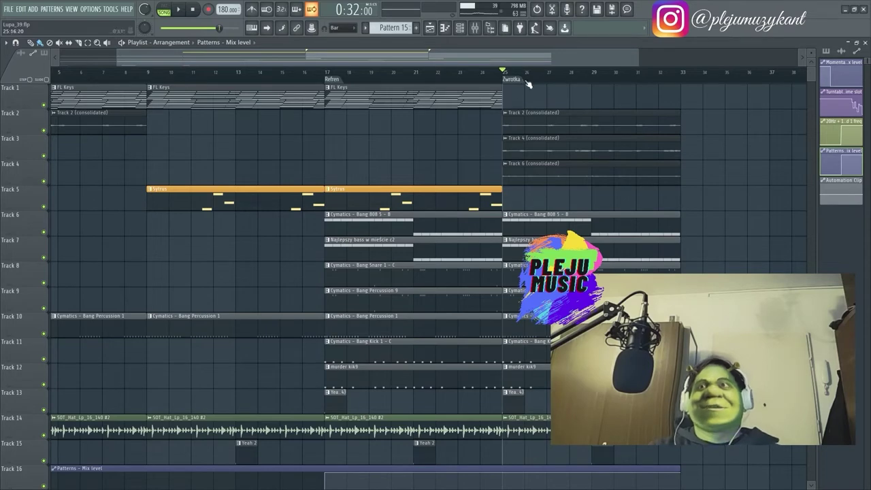
Split the automation clips on Tracks 16 to 18 at bar 25, and duplicate the verse clips of Tracks 4 to 18 to bar 33.
left_click_drag(493, 54, 555, 55)
scroll(296, 66, "up", 2)
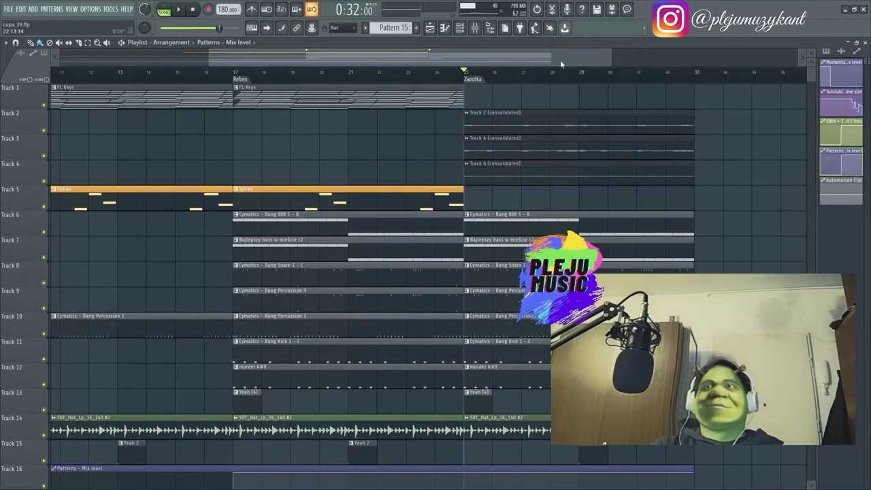
scroll(607, 66, "down", 4)
scroll(537, 94, "down", 3)
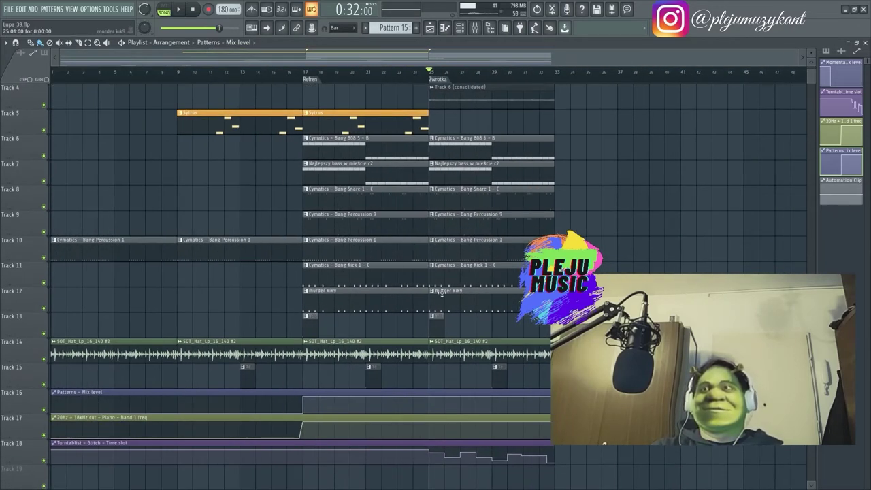
left_click_drag(440, 213, 432, 170)
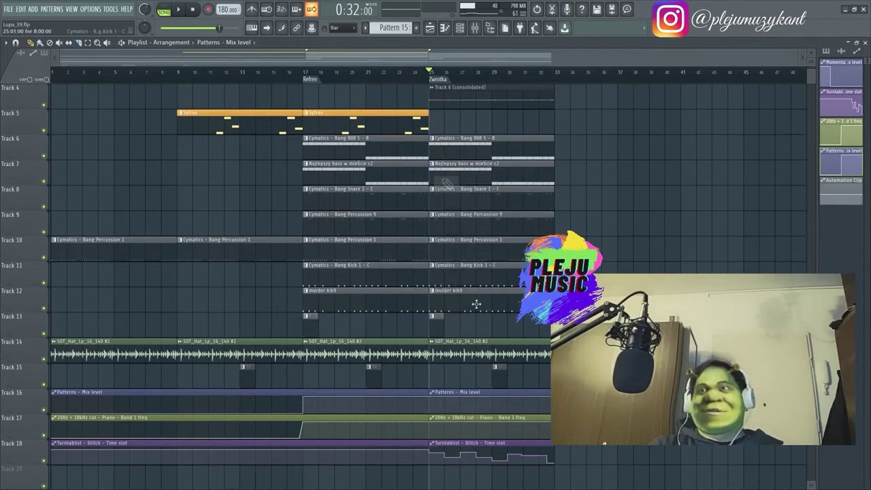
left_click_drag(596, 467, 578, 107)
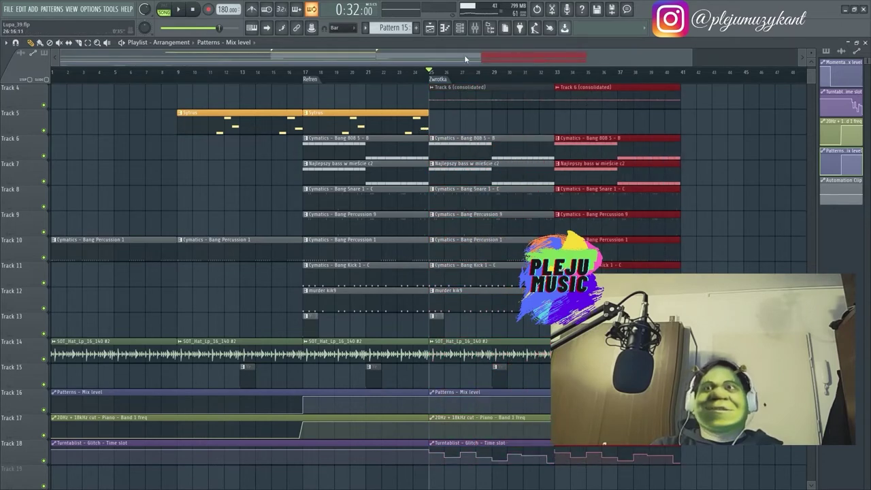
Move the playback position to the Refren marker at bar 17 and save the project.
left_click(306, 72)
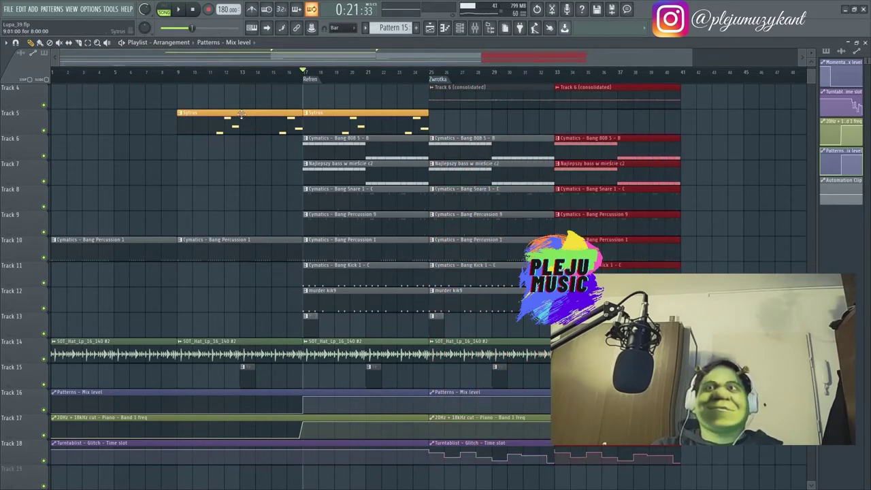
left_click(4, 9)
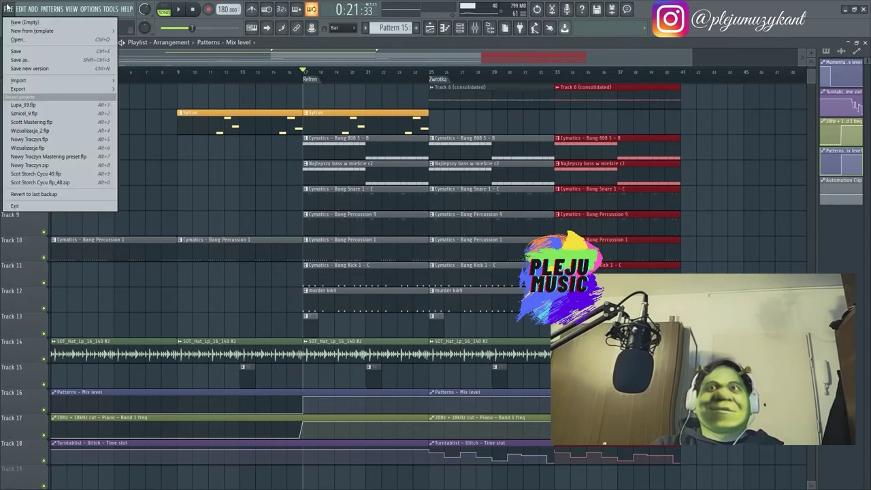
left_click(24, 51)
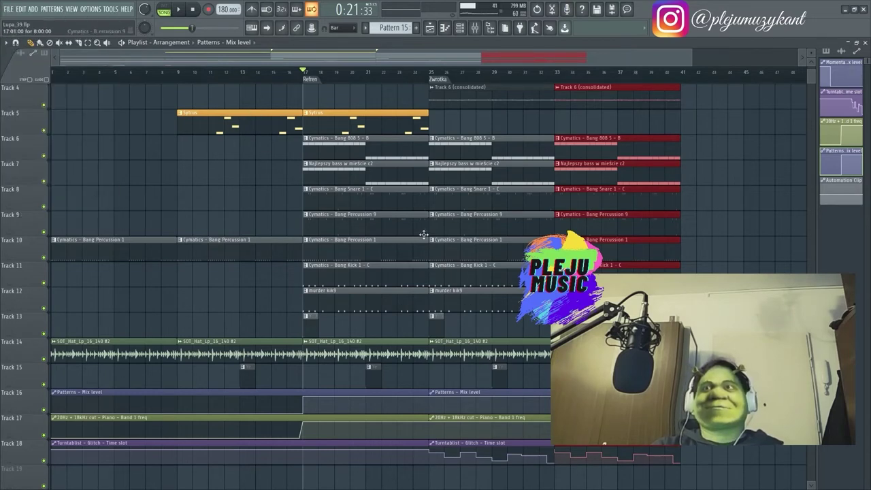
Extend the Momentary mix level automation clip on Track 20 to bar 41, keeping its level low to the end.
scroll(390, 238, "up", 3)
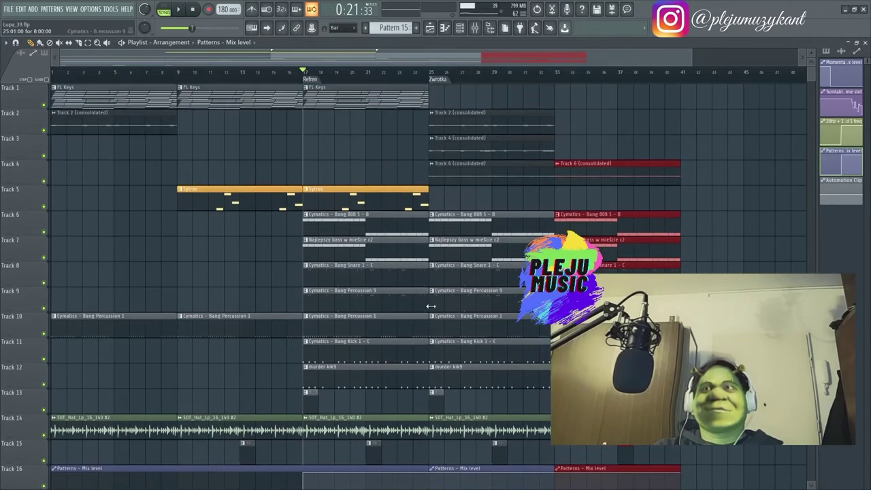
scroll(416, 302, "down", 5)
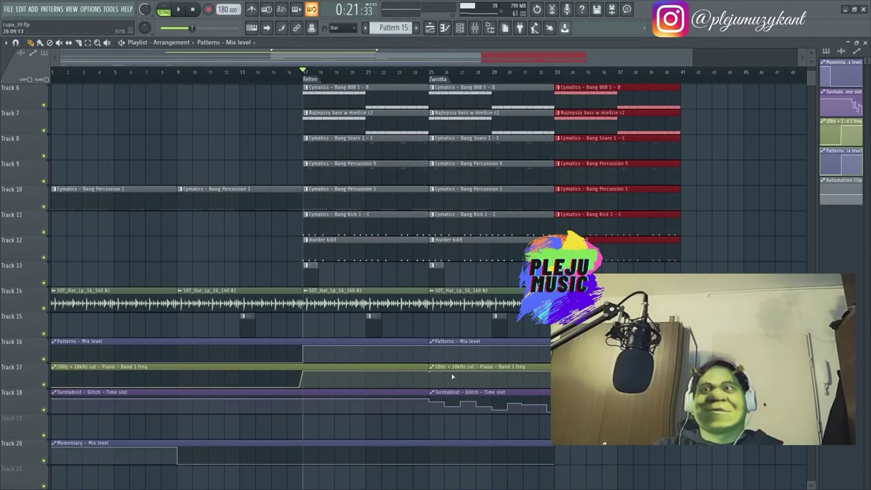
scroll(472, 409, "down", 4)
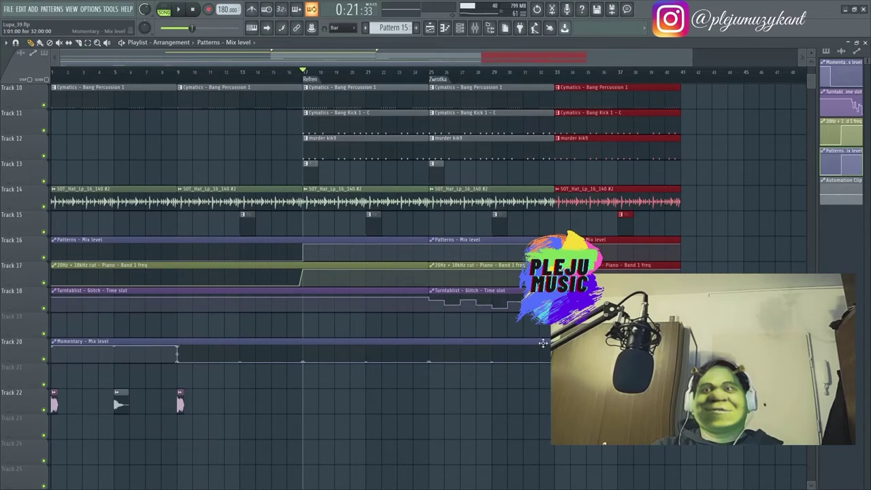
key("ctrl+d")
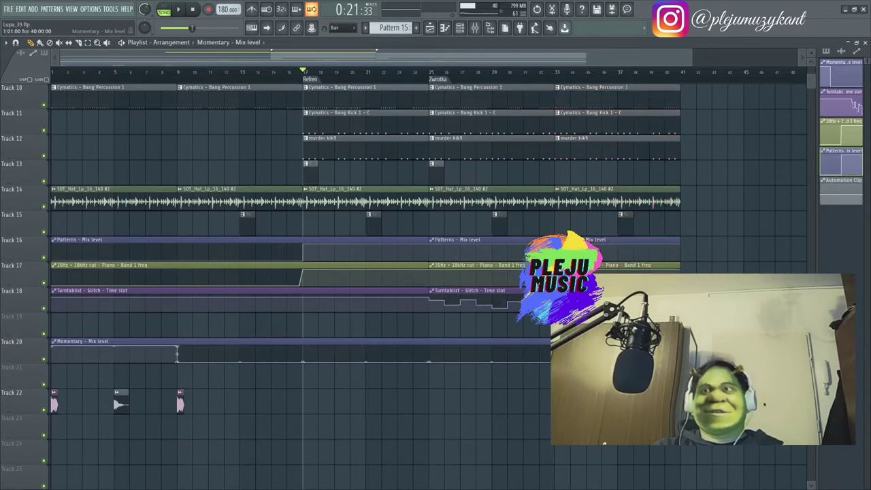
right_click(603, 443)
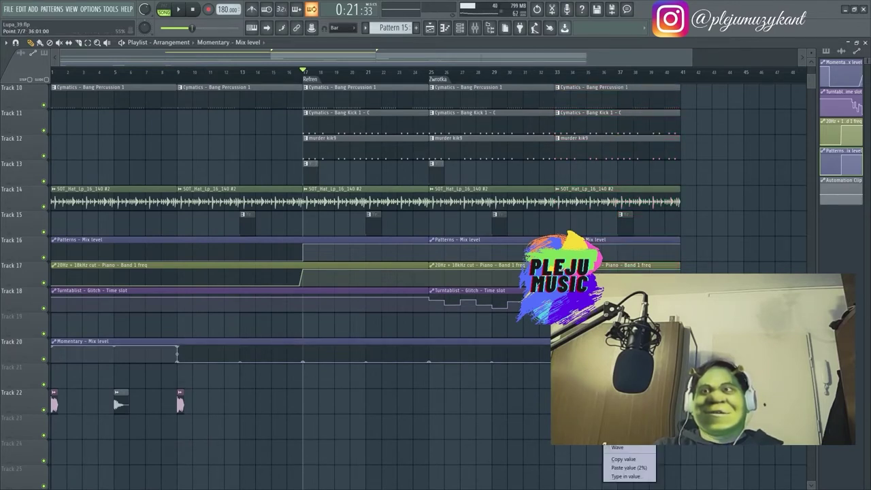
left_click(603, 443)
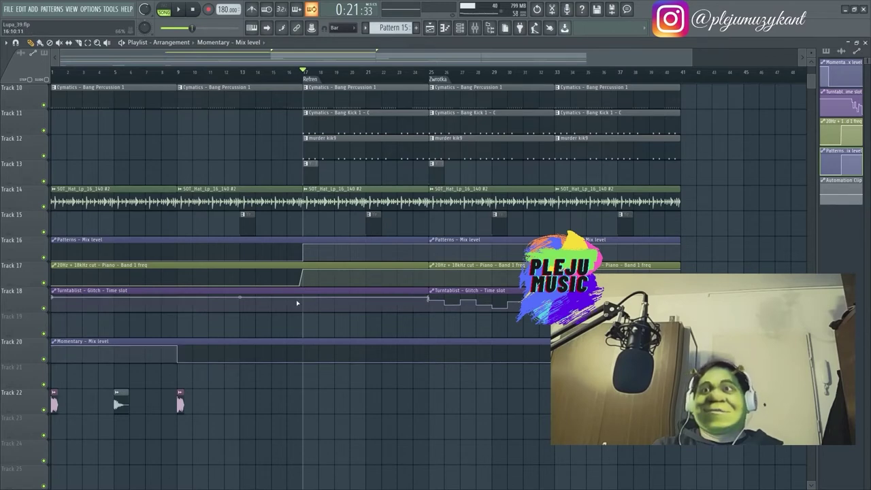
Split the automation clips at bar 17 and duplicate the whole block from bar 17 to bar 41 so the copy starts at bar 41.
scroll(296, 299, "up", 8)
scroll(278, 322, "down", 7)
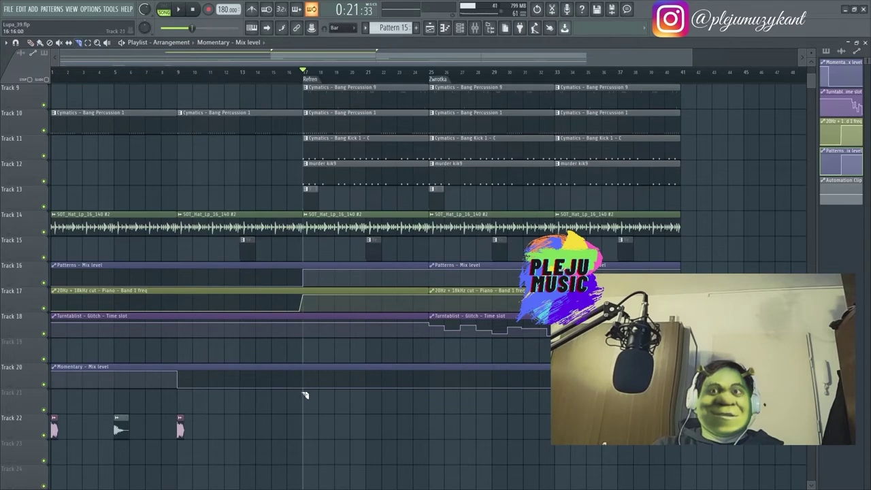
scroll(316, 318, "up", 8)
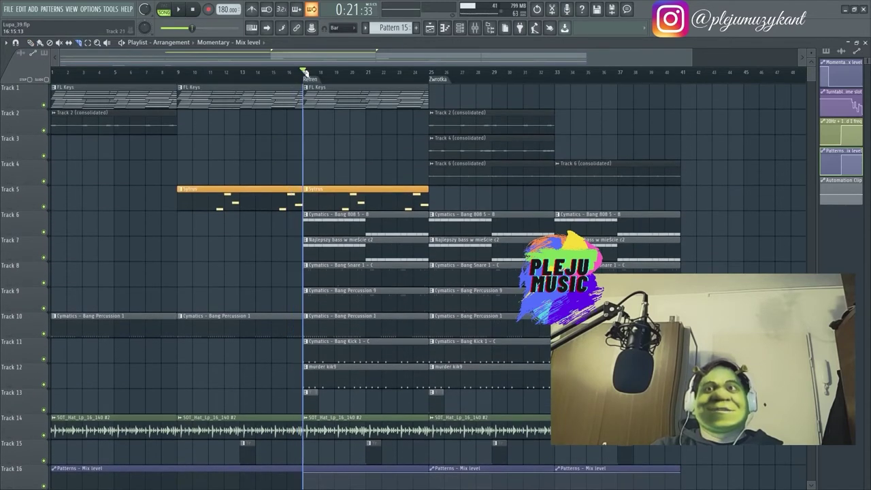
scroll(411, 249, "down", 4)
scroll(411, 249, "down", 6)
left_click_drag(662, 421, 327, 51)
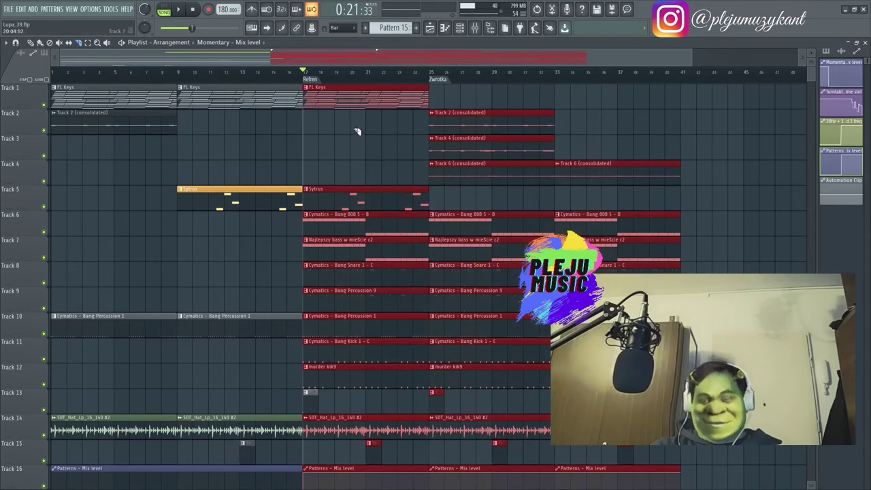
key("ctrl+b")
scroll(408, 162, "right", 3)
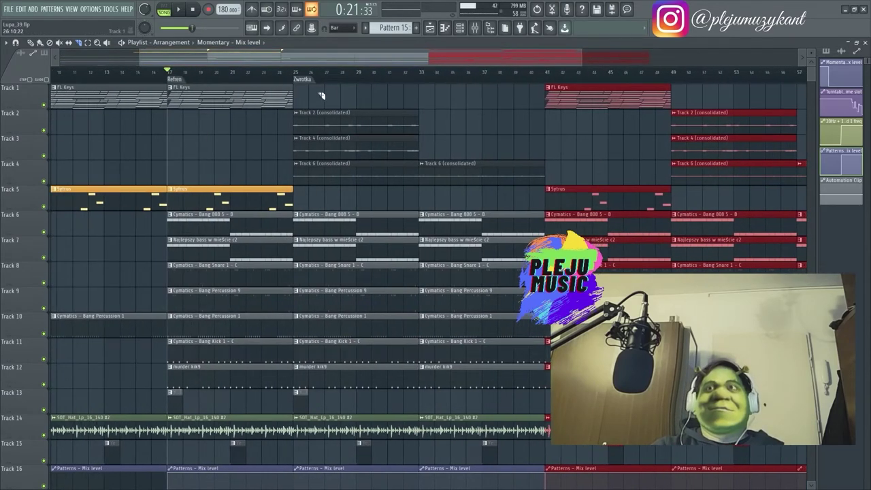
Add a marker named Refren 2 at bar 41, where the duplicated chorus begins.
right_click(326, 80)
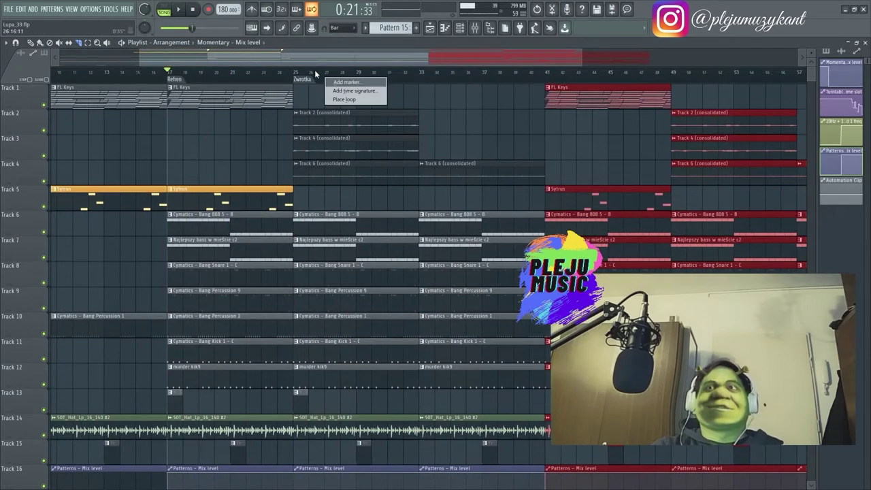
left_click(311, 80)
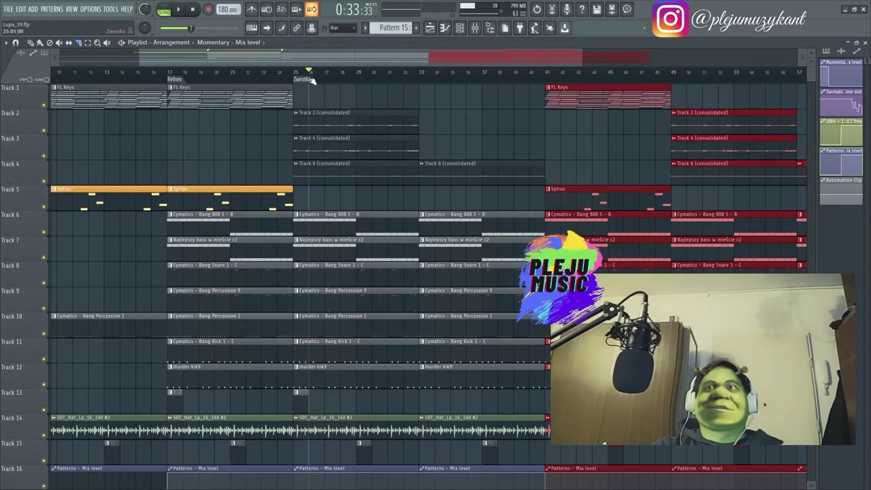
left_click(549, 77)
left_click(551, 80)
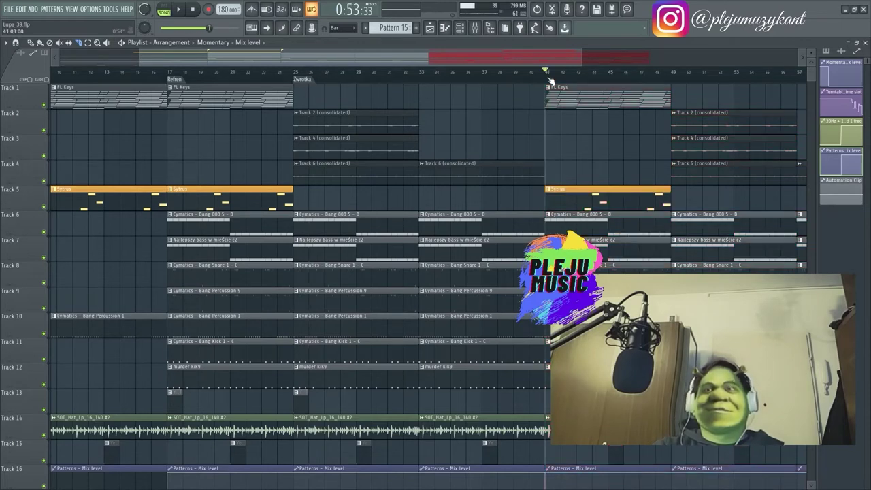
key("alt+t")
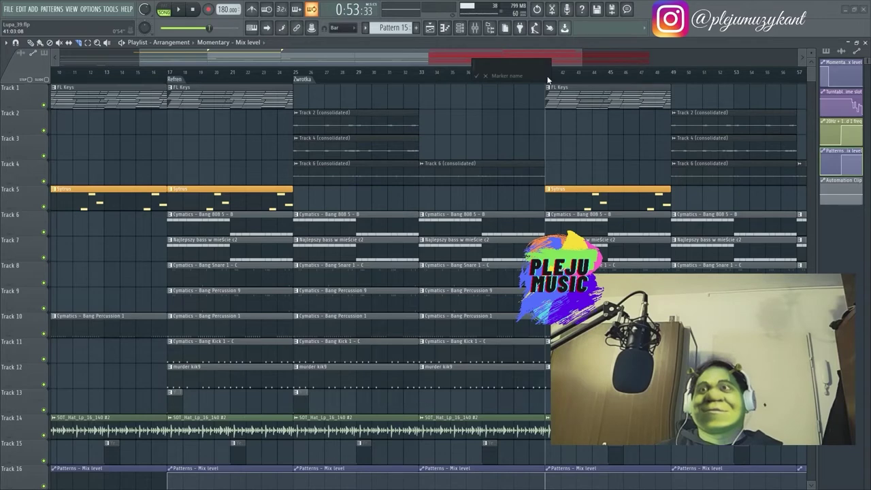
type("Refren 2")
key("Return")
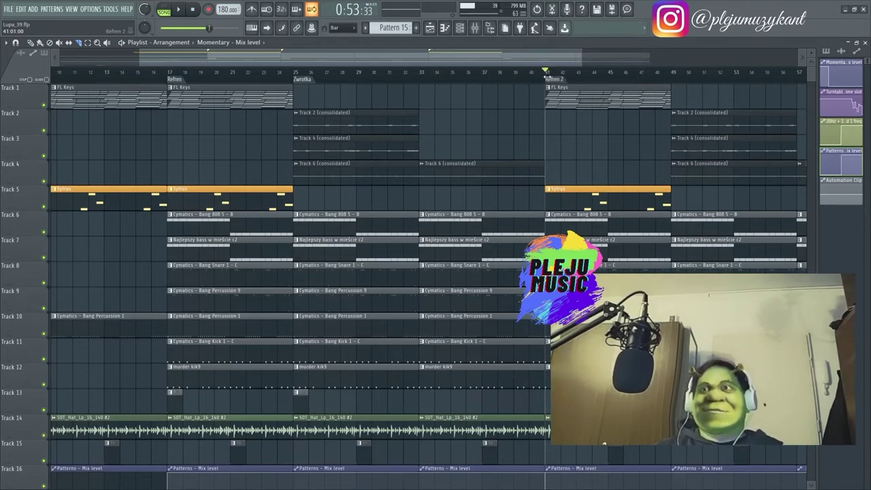
Move the playback position to bar 49, where the duplicated verse begins.
scroll(529, 49, "down", 5)
left_click(502, 77)
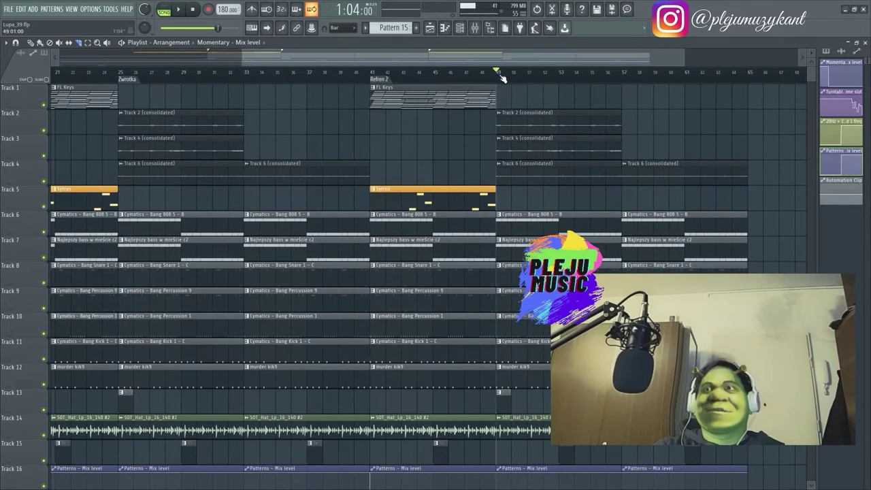
right_click(537, 104)
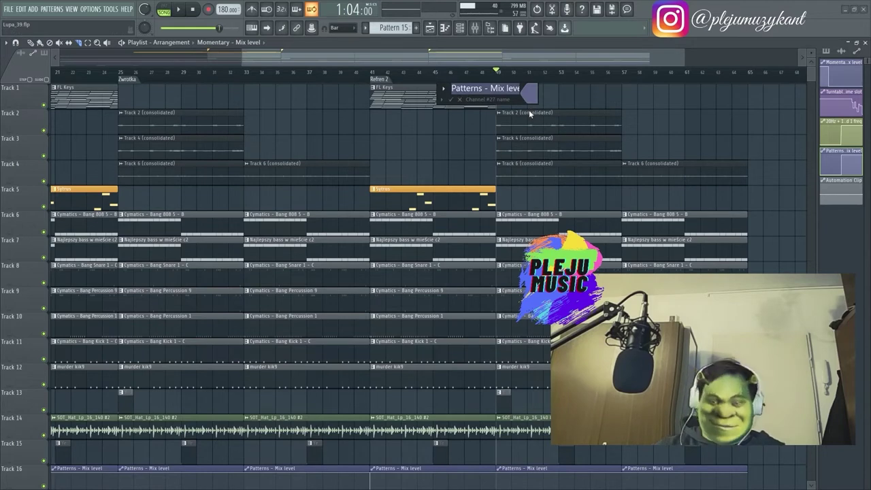
type("Zw")
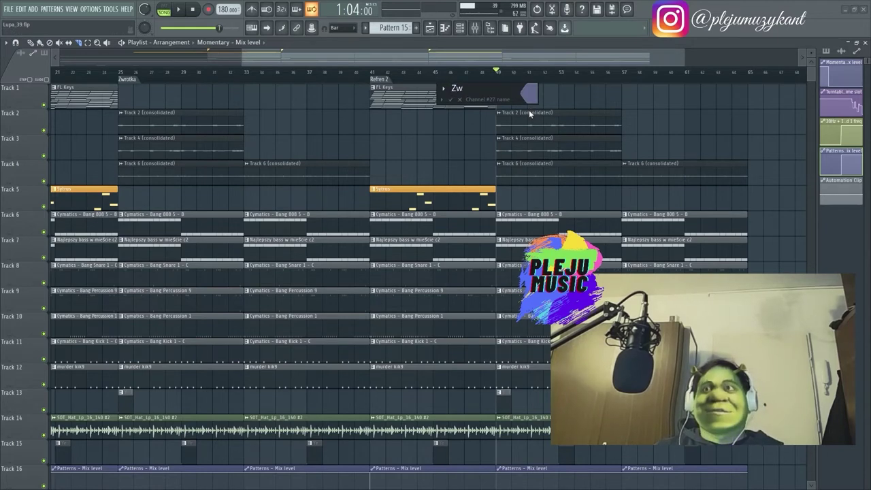
key("Escape")
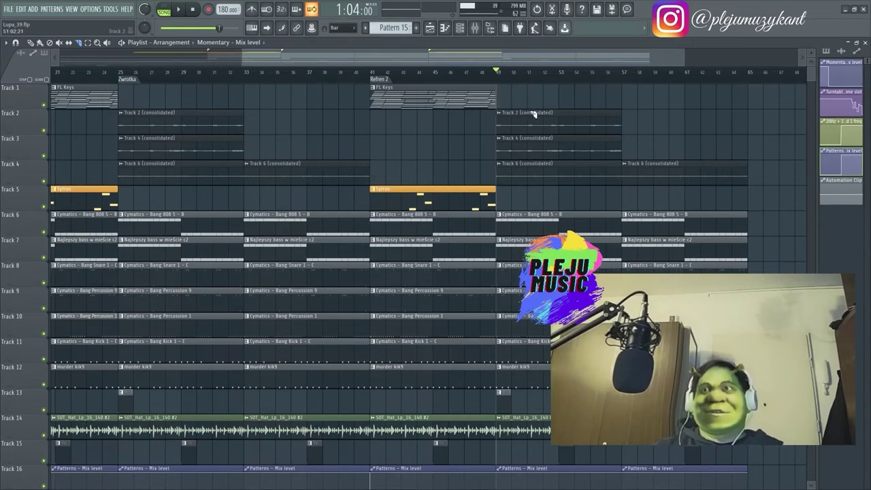
Add a marker named Zwrotka 2 at bar 49.
double_click(499, 75)
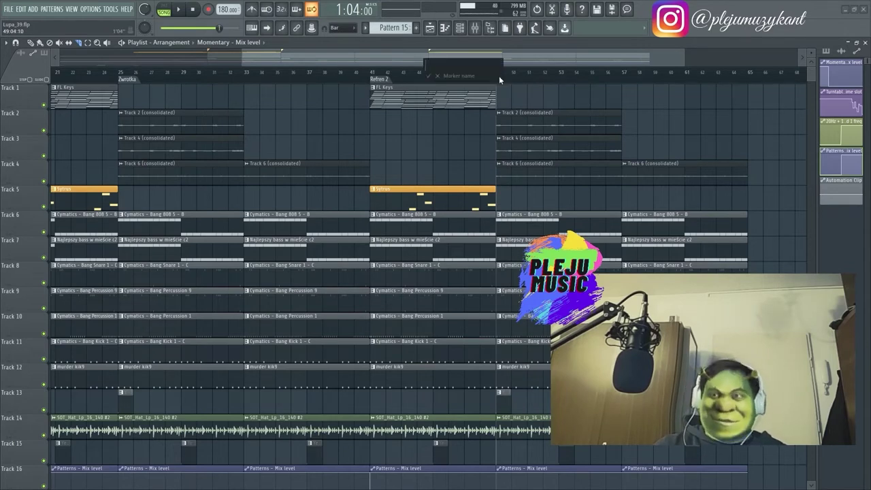
type("Zwrotka 2")
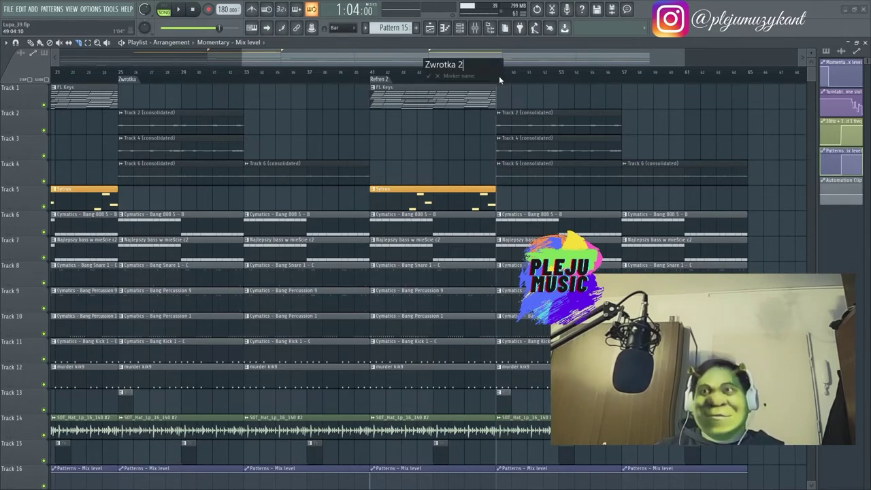
key("Return")
Play the song from the Refren marker at bar 17 and check the automation clips on Tracks 16 to 20.
left_click_drag(408, 59, 227, 58)
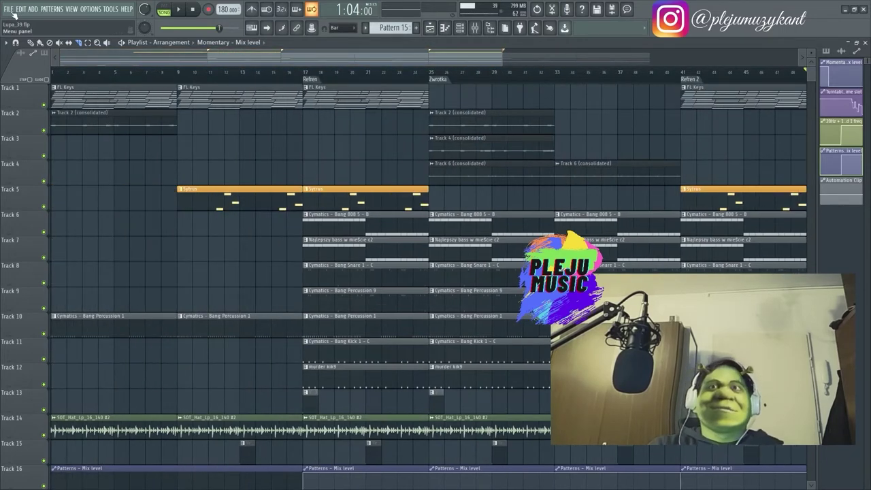
left_click(304, 76)
key("space")
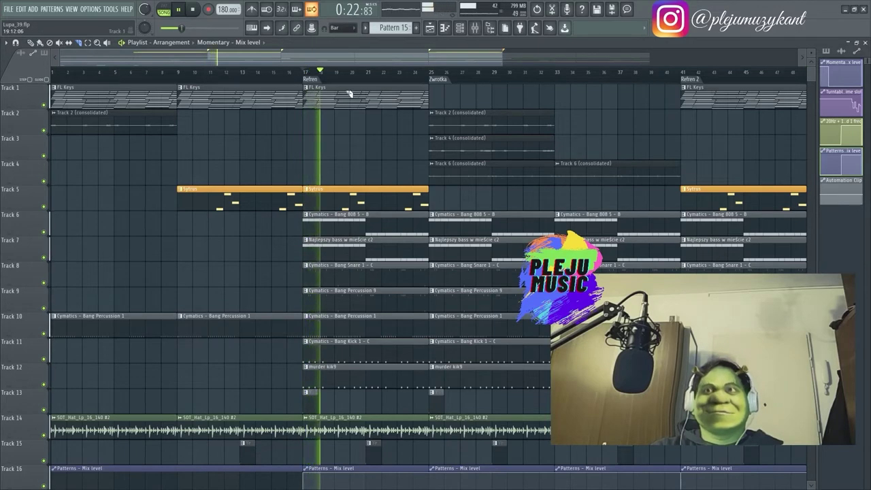
left_click_drag(313, 56, 353, 47)
scroll(376, 102, "down", 5)
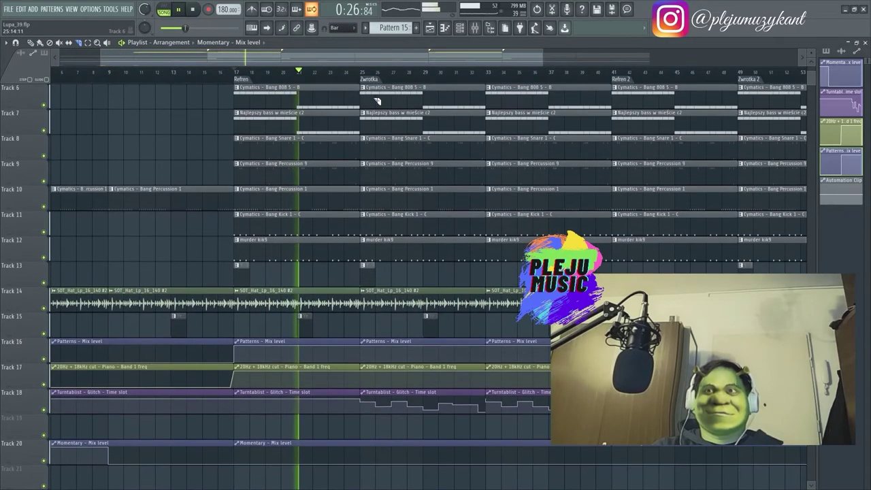
scroll(376, 102, "down", 4)
mouse_move(378, 49)
left_mouse_down()
mouse_move(469, 44)
mouse_move(366, 42)
left_mouse_up()
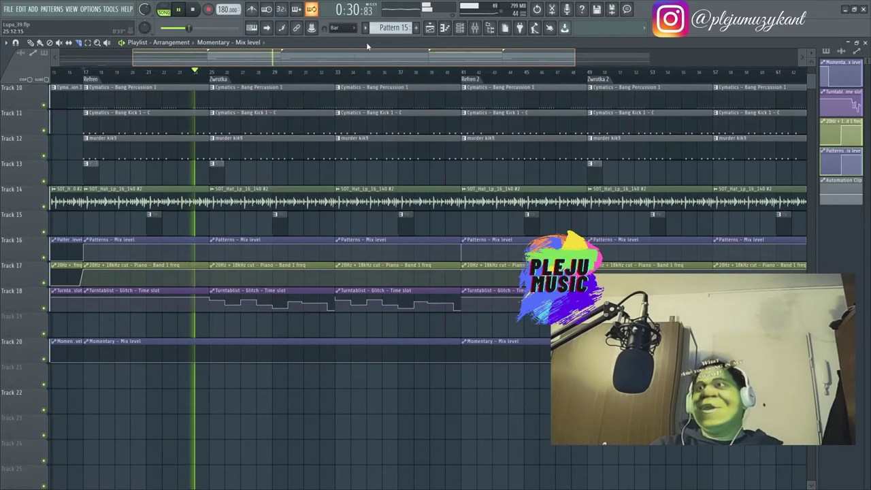
scroll(360, 42, "left", 1)
scroll(370, 43, "left", 3)
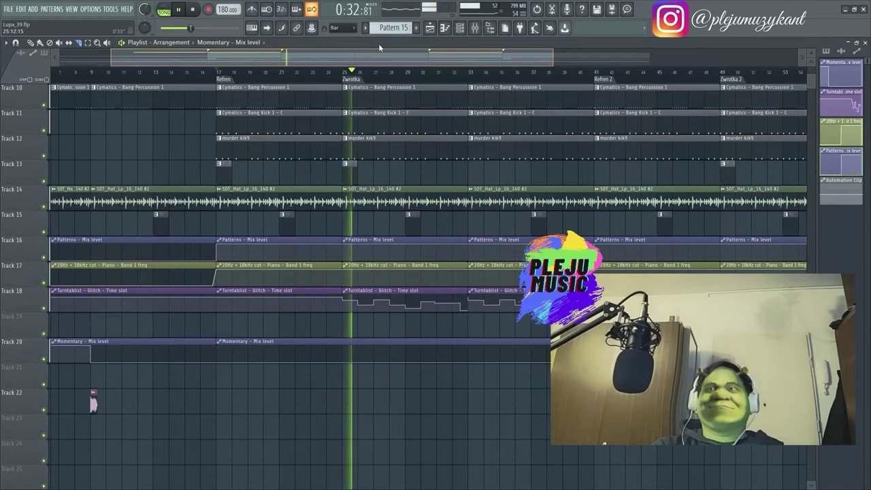
scroll(387, 43, "right", 1)
scroll(353, 97, "up", 9)
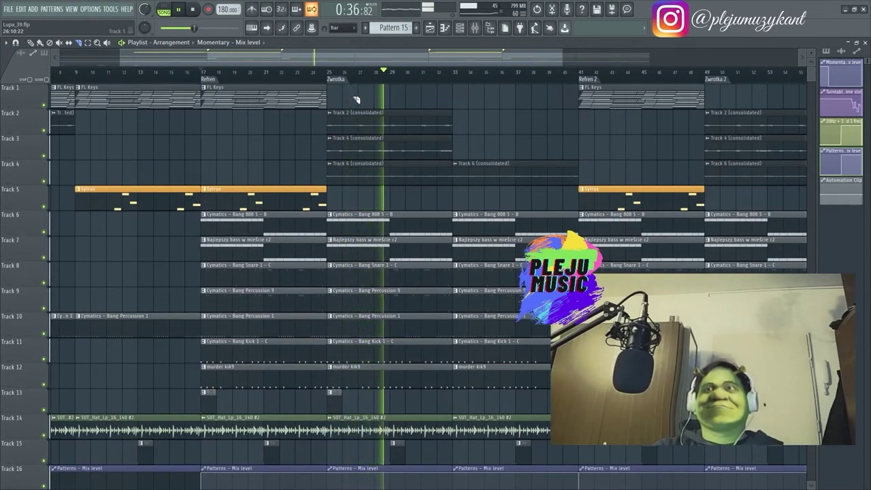
Keep listening through the first verse into Refren 2 while checking the clips and automation of the duplicated sections.
left_click_drag(300, 54, 320, 58)
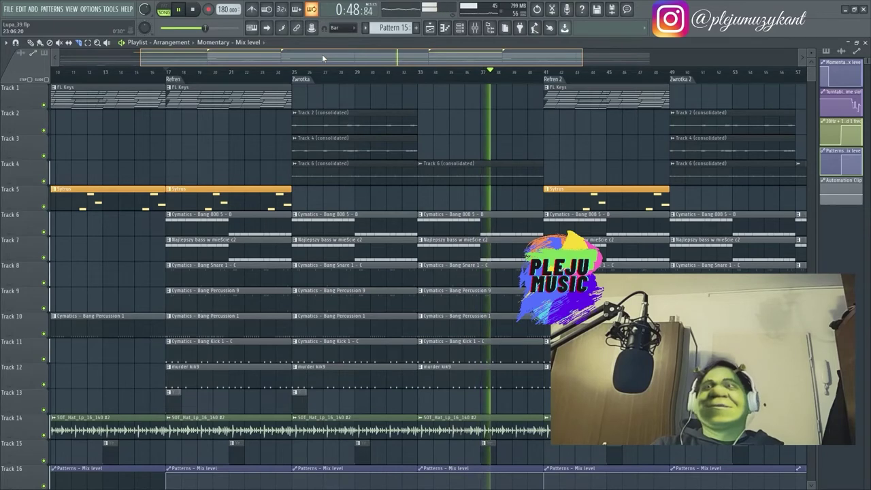
left_click_drag(324, 54, 362, 56)
scroll(372, 137, "down", 7)
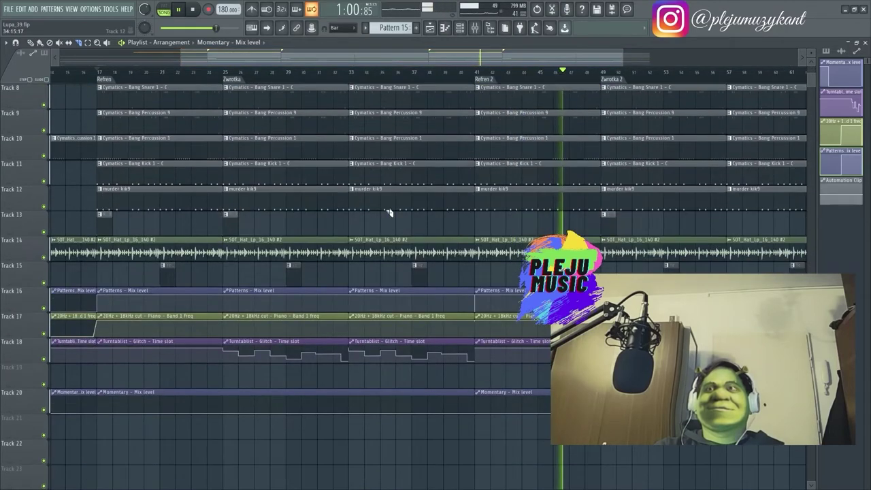
scroll(368, 134, "up", 7)
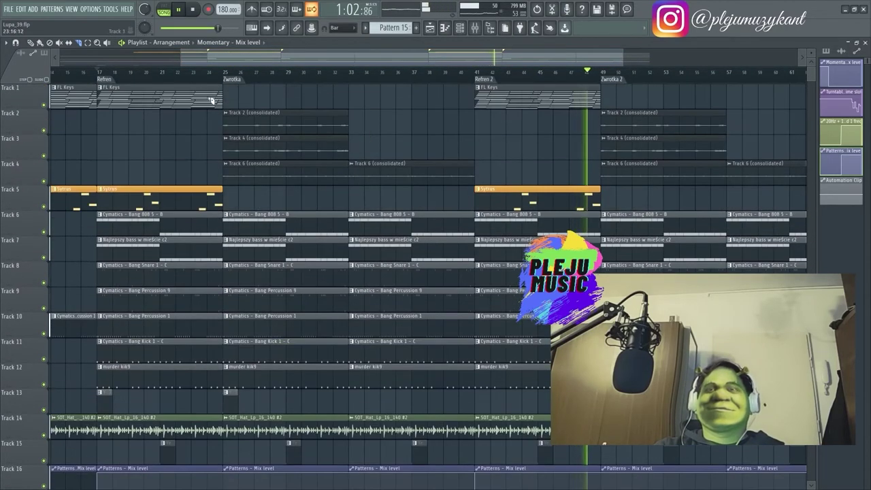
left_click_drag(218, 60, 178, 48)
Save the project and return the playback position to the Refren marker at bar 17.
left_click(9, 9)
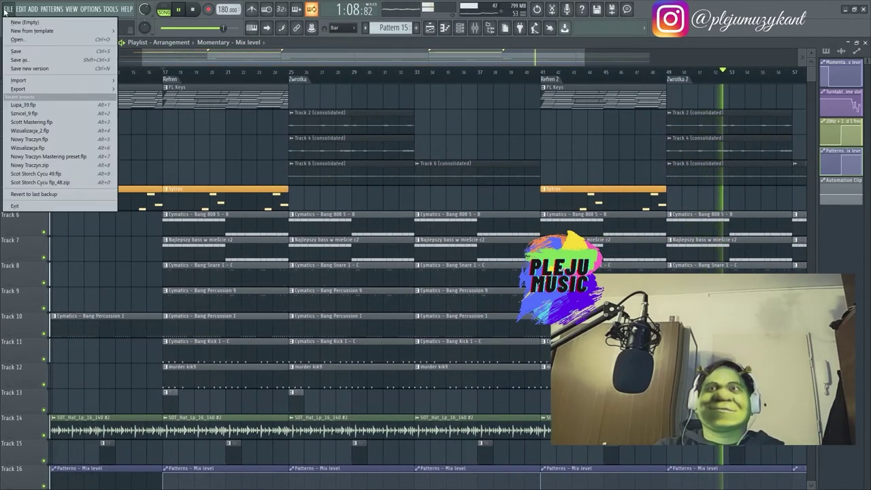
left_click(25, 51)
left_click(164, 75)
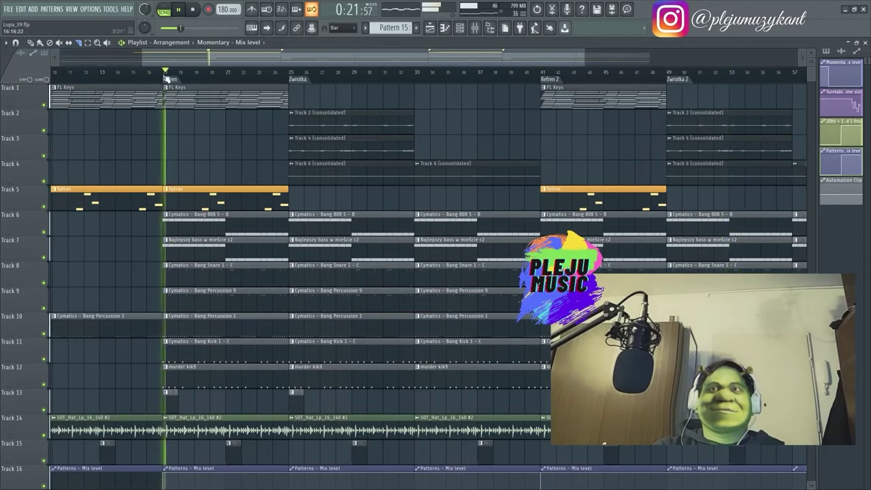
Stop playback, switch to the Draw tool and look over all the tracks around the chorus and verse.
scroll(249, 148, "down", 5)
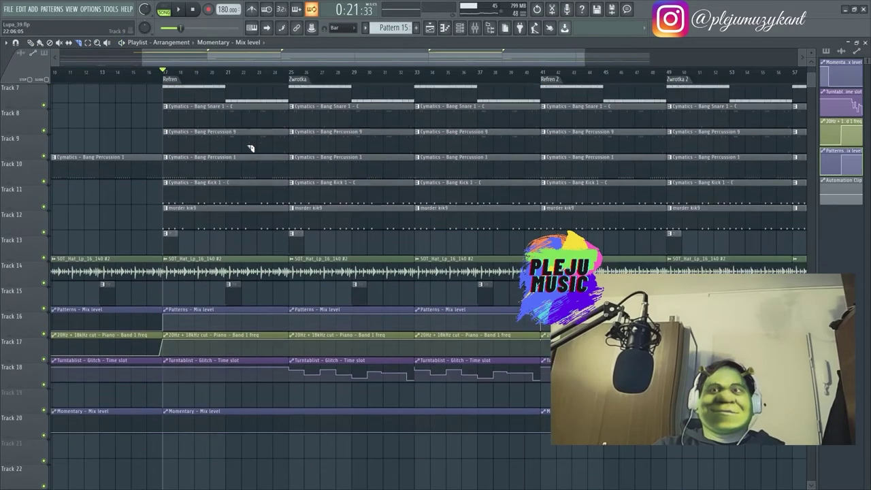
scroll(248, 148, "up", 3)
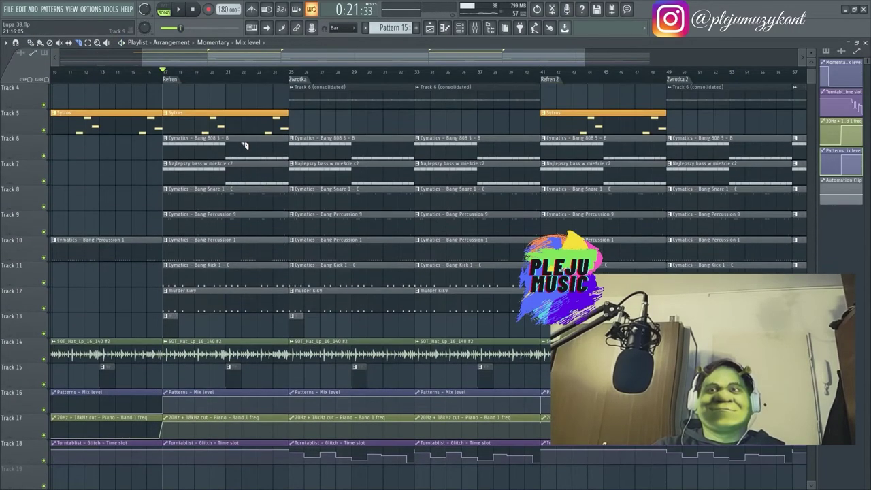
right_click(245, 145)
left_click(346, 183)
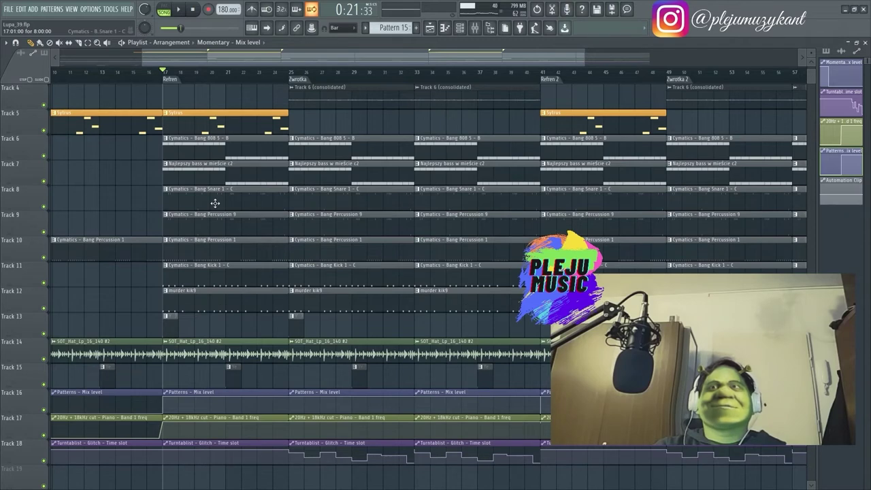
scroll(215, 203, "up", 3)
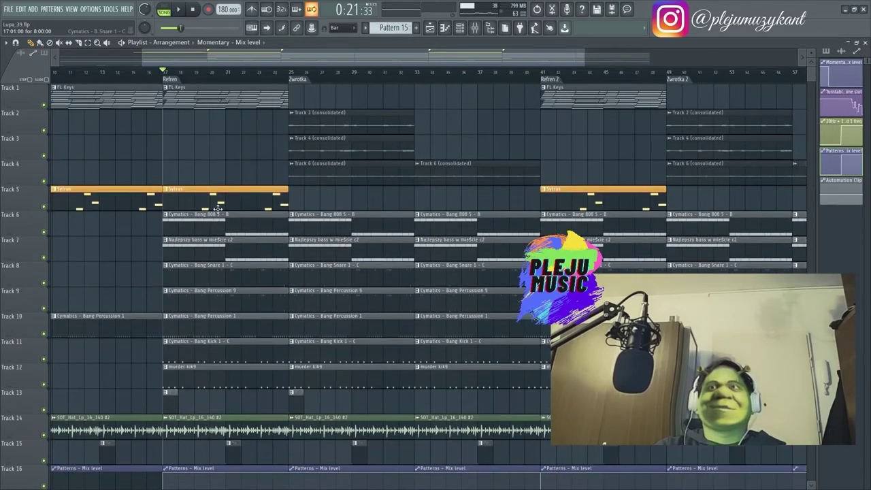
scroll(215, 202, "down", 7)
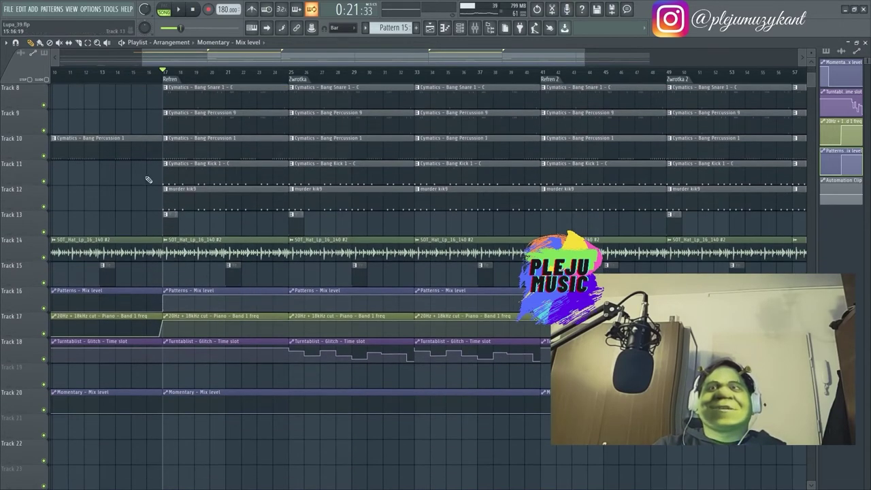
scroll(202, 259, "up", 7)
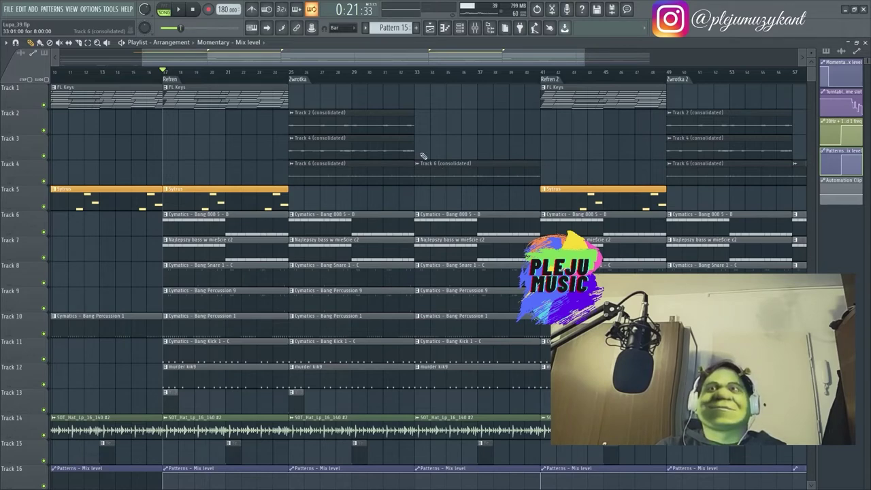
Try a copy of the FL Keys clip on Track 1 at bar 33, listen from just before it, and remove the copy.
mouse_move(328, 62)
left_mouse_down()
mouse_move(534, 61)
mouse_move(342, 60)
left_mouse_up()
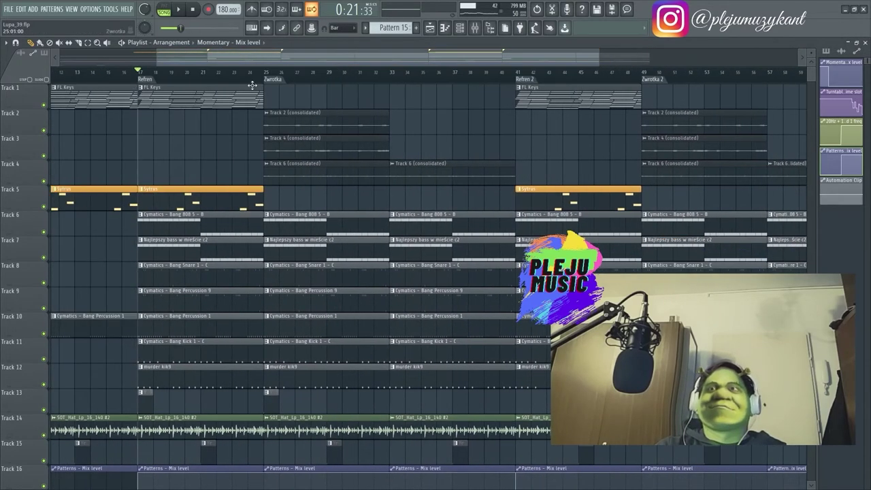
left_click_drag(188, 96, 732, 96)
left_click_drag(532, 52, 427, 52)
left_click(435, 71)
left_click(420, 71)
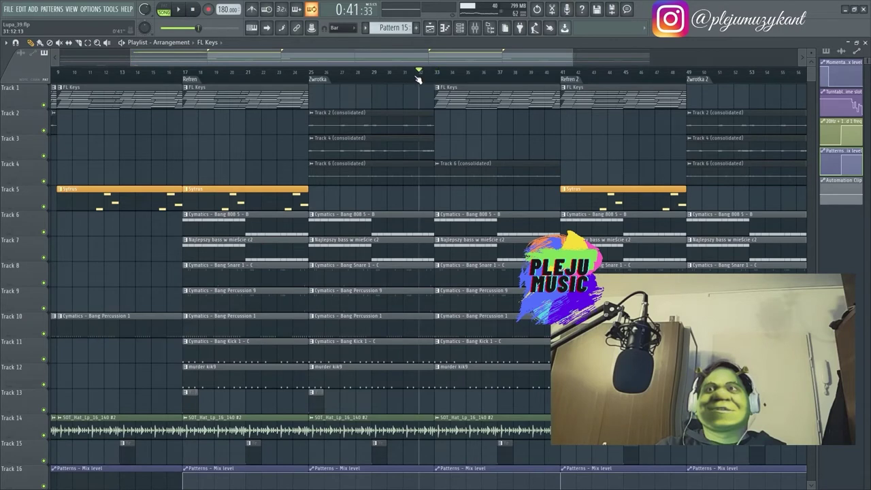
key("space")
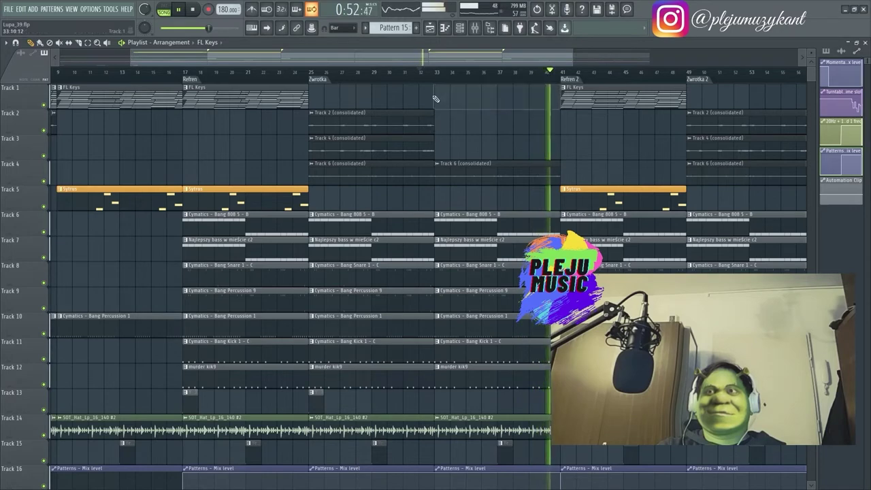
Stop playback, look over the second chorus and verse, and play the arrangement from the Refren marker at bar 17.
left_click_drag(435, 55, 572, 45)
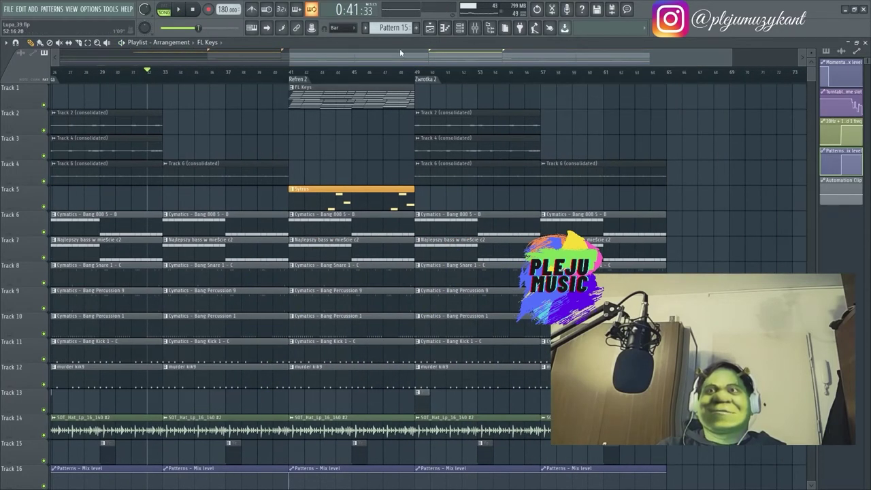
left_click_drag(425, 58, 250, 57)
left_click(321, 72)
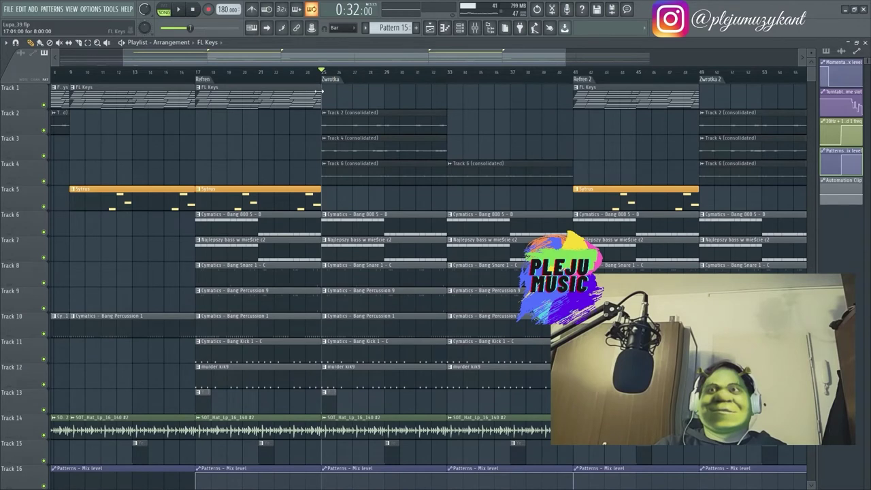
left_click(344, 27)
left_click(343, 154)
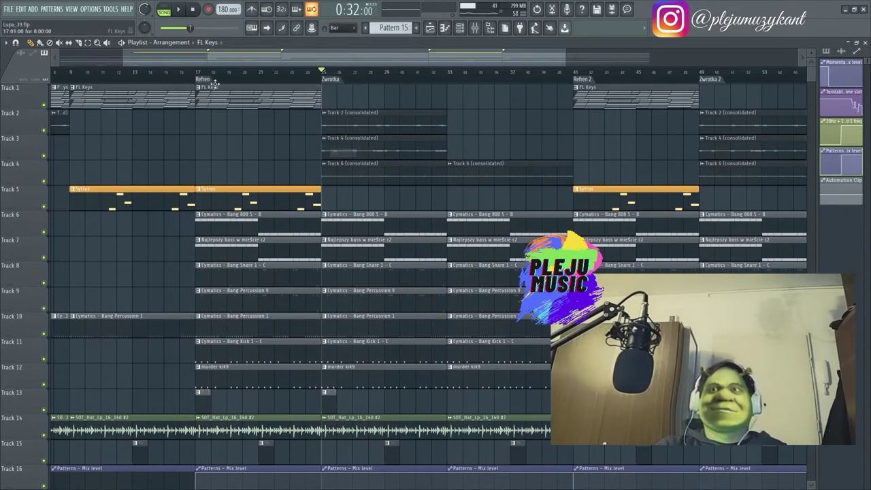
left_click(197, 75)
key("space")
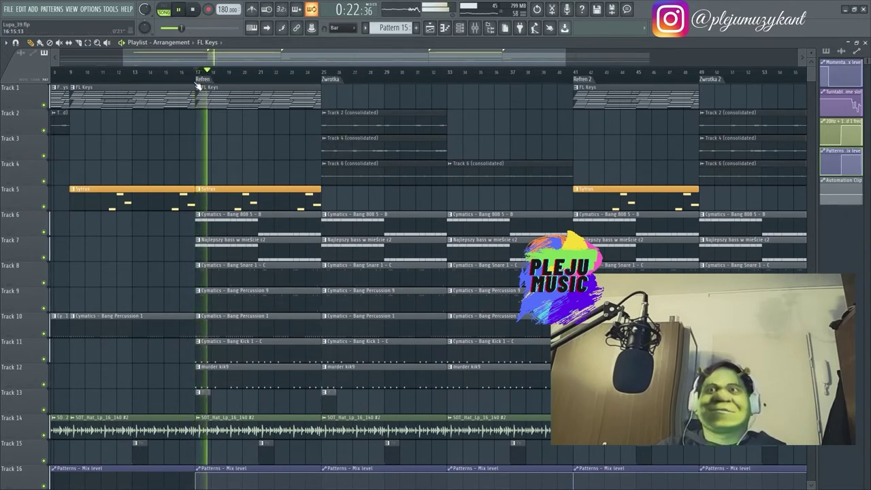
Stop playback and load the Very Large preset Cathedral 2 in the Piano channel's FabFilter Pro-R reverb.
left_click(475, 28)
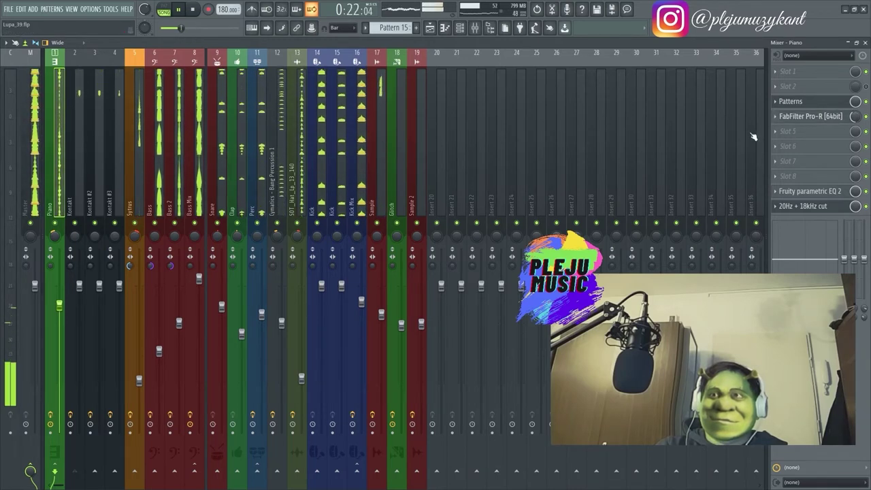
left_click(803, 119)
key("space")
left_click(541, 122)
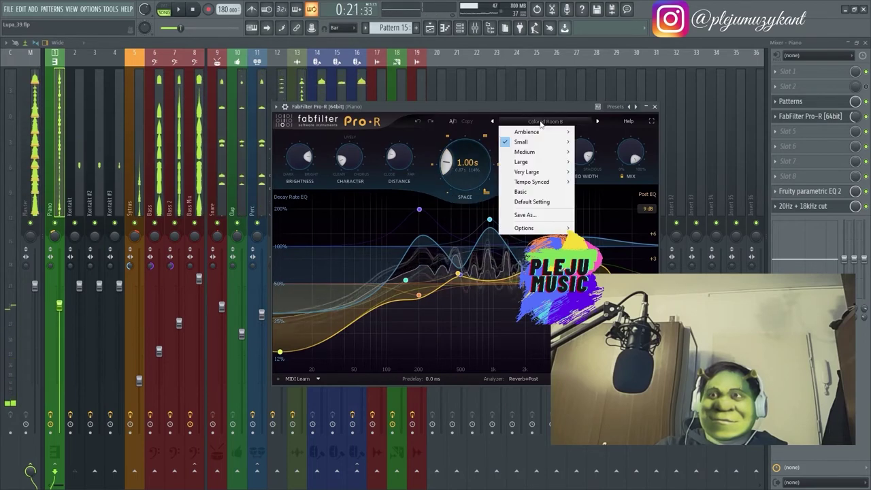
mouse_move(528, 172)
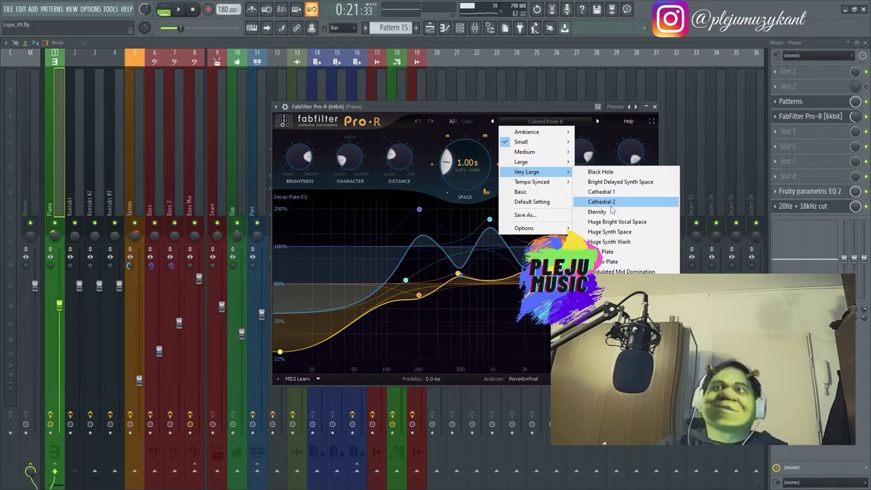
left_click(602, 201)
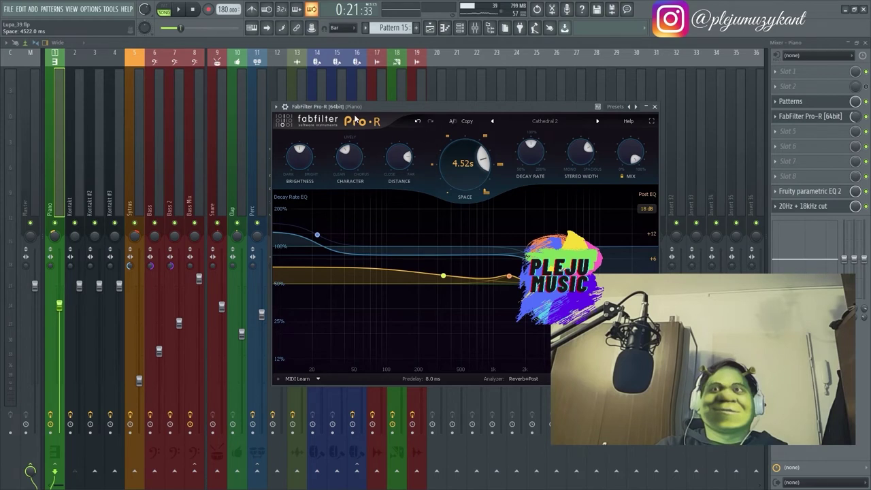
Set the reverb mix to about 76%, shorten the low-frequency decay, and pull the post EQ low band down to about -11 dB.
left_click_drag(348, 106, 332, 101)
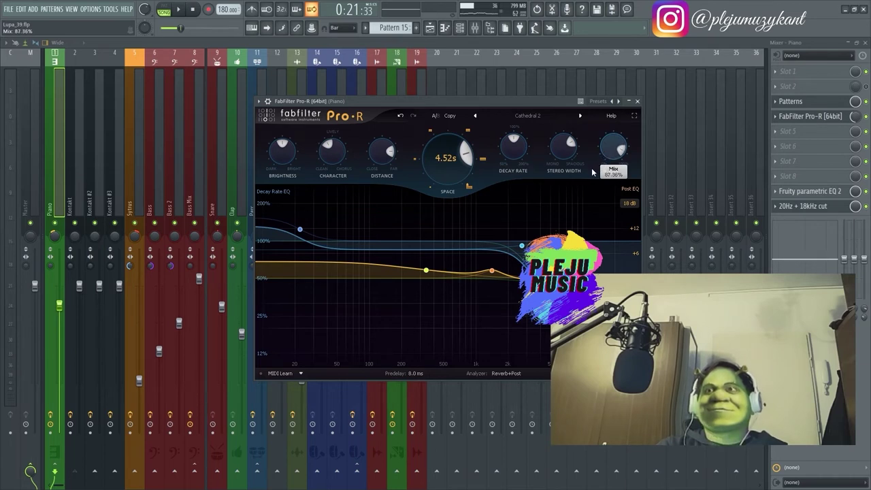
left_click_drag(593, 172, 580, 187)
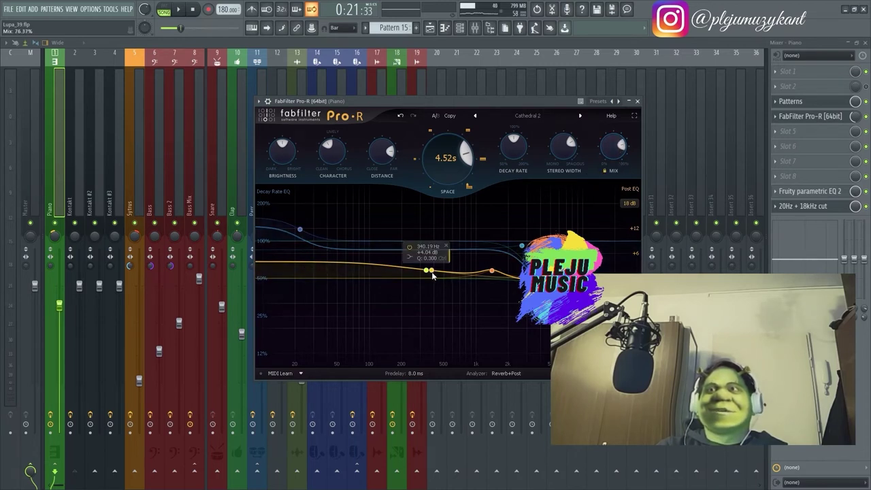
left_click_drag(301, 233, 327, 279)
left_click_drag(426, 274, 334, 336)
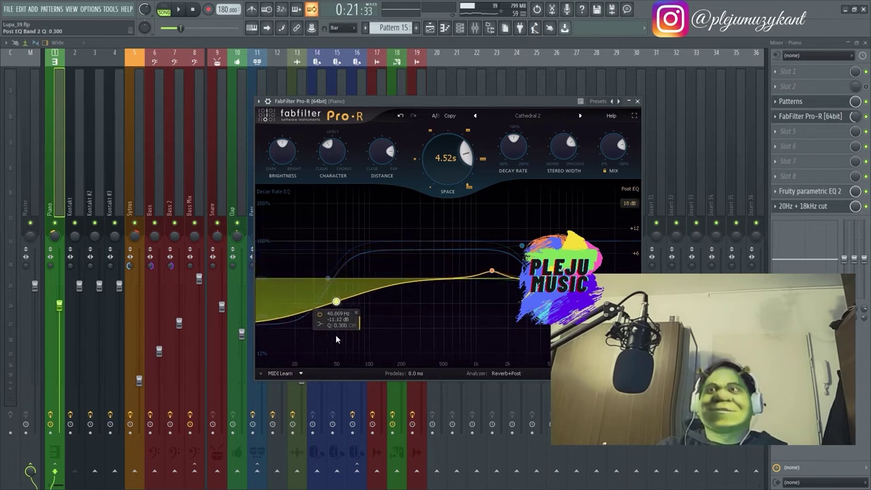
Listen to the piano reverb from the Refren marker, save the project, and restart playback.
key("space")
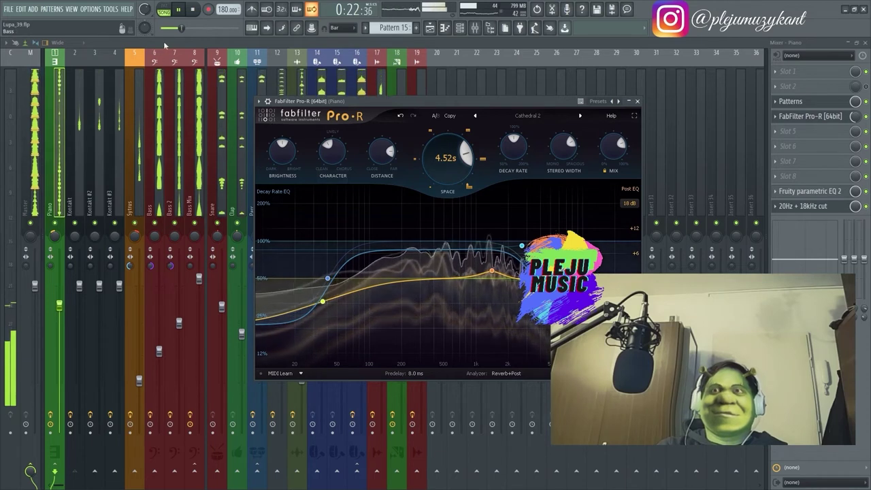
key("space")
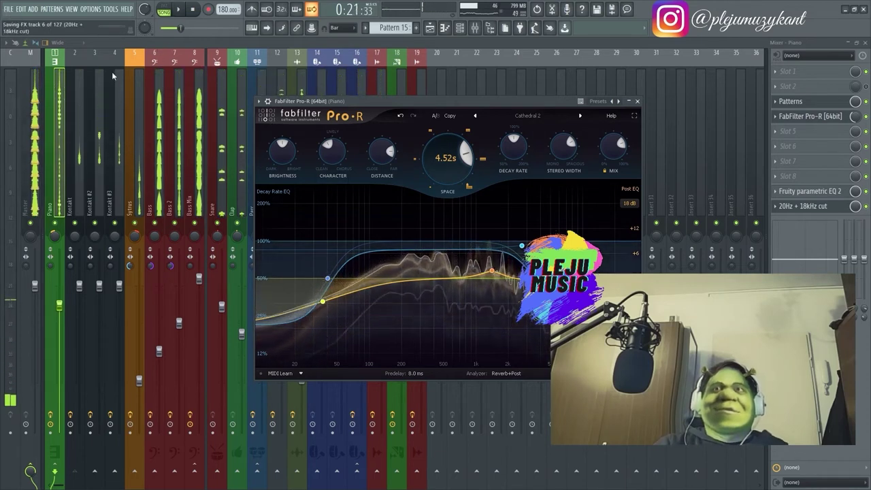
key("space")
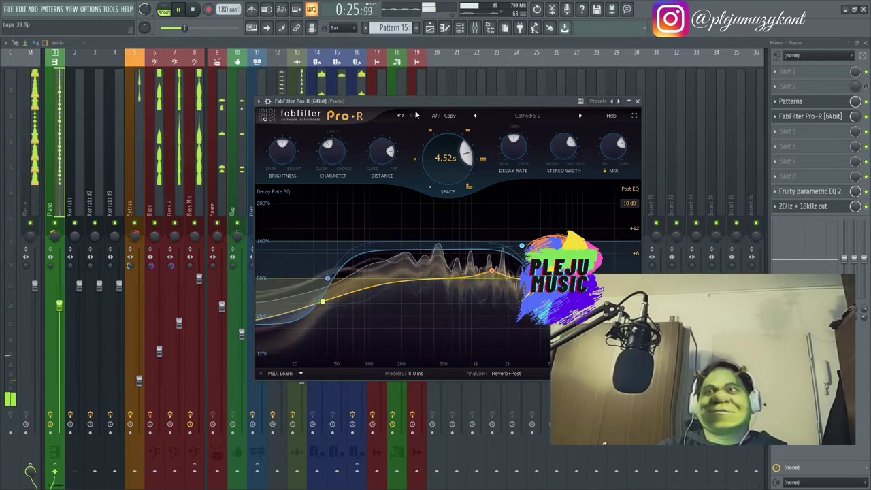
Look over the playlist tracks around the first chorus and verse while the arrangement plays.
left_click(429, 28)
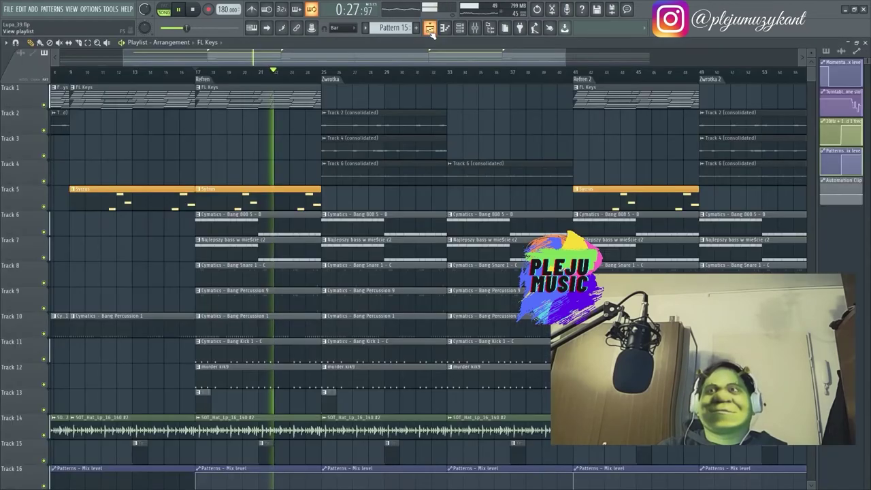
scroll(370, 74, "down", 3)
scroll(380, 95, "up", 3)
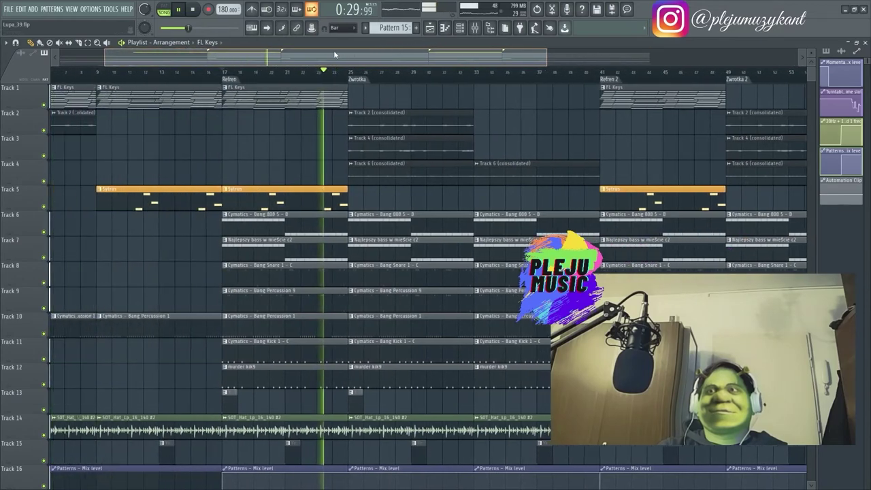
scroll(394, 122, "down", 3)
scroll(395, 122, "down", 3)
scroll(400, 221, "up", 5)
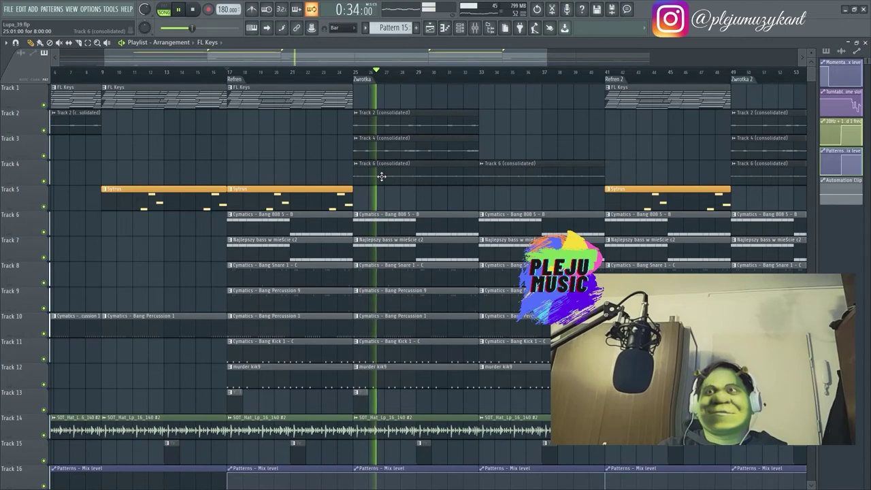
Check the effect chains of the Bass, Bass 2 and Bass Mix mixer channels during playback.
key("F9")
left_click(158, 150)
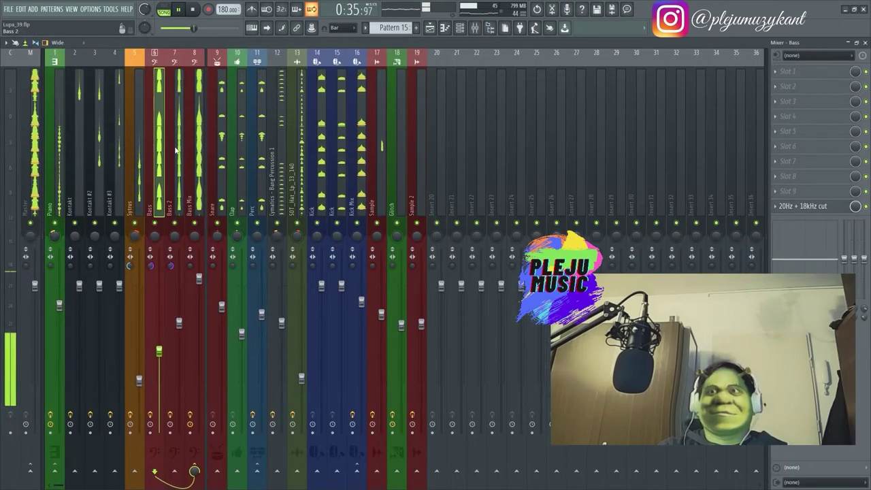
left_click(176, 150)
left_click(191, 152)
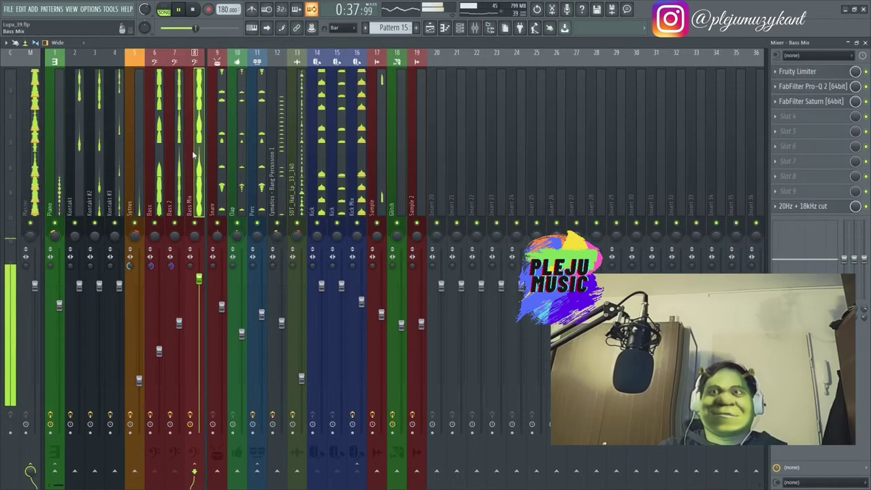
Examine the Sytrus and the three Kontakt mixer channels and compare their effects and levels during playback.
left_click(138, 191)
left_click(117, 194)
left_click(99, 183)
left_click(79, 182)
left_click(98, 183)
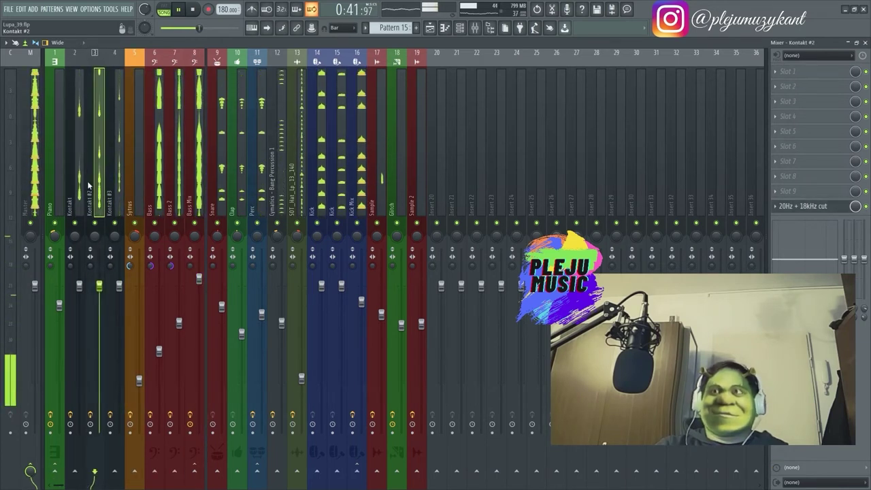
left_click(77, 183)
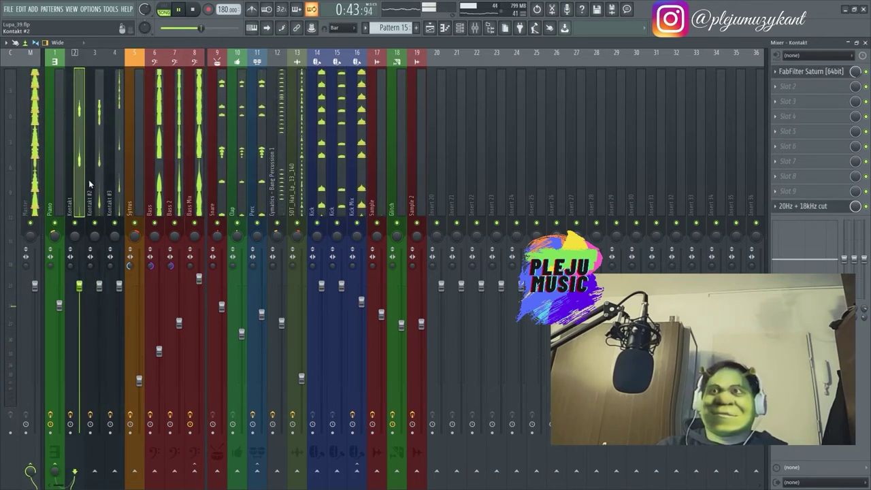
left_click(99, 177)
left_click(117, 175)
left_click(99, 176)
left_click(78, 175)
left_click(99, 174)
left_click(116, 166)
left_click(98, 163)
left_click(82, 156)
left_click(95, 161)
left_click(116, 152)
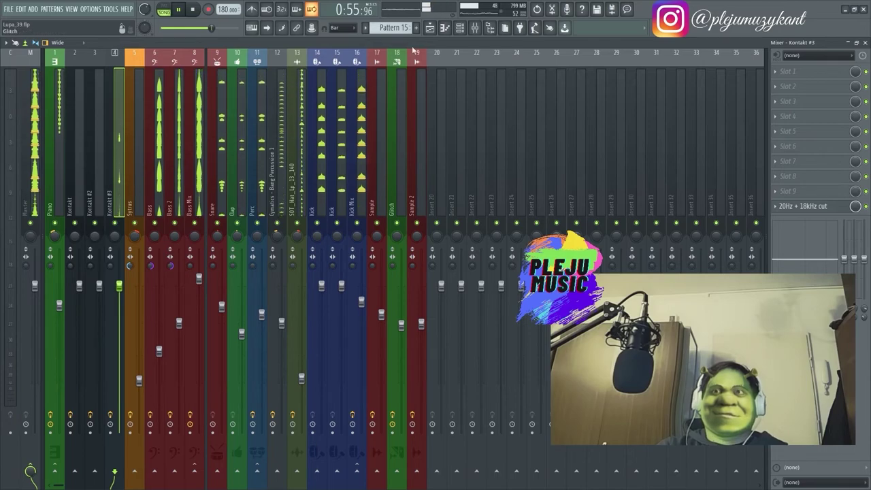
Review the full arrangement in the playlist, including the second chorus and verse and the automation tracks, while it plays.
left_click(430, 30)
scroll(561, 46, "right", 5)
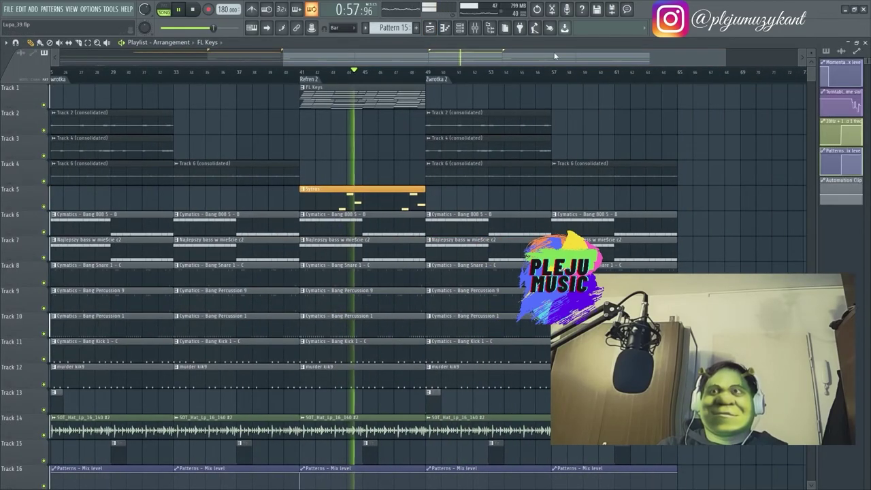
scroll(523, 100, "down", 5)
scroll(524, 100, "down", 2)
scroll(404, 56, "left", 7)
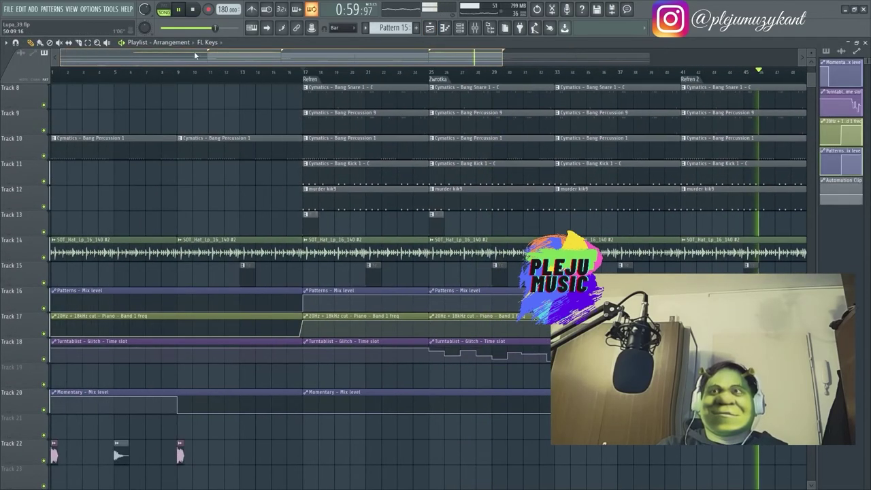
scroll(367, 139, "up", 4)
scroll(367, 139, "up", 4)
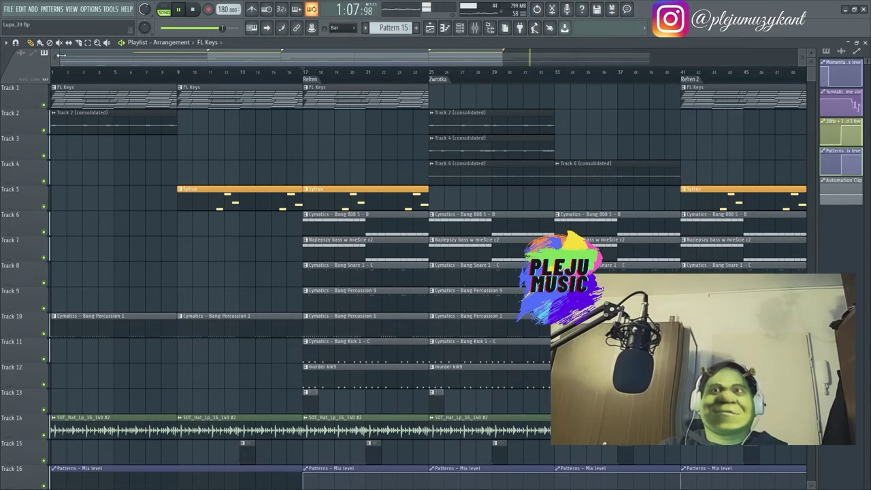
Stop playback and save the project.
key("space")
left_click(8, 9)
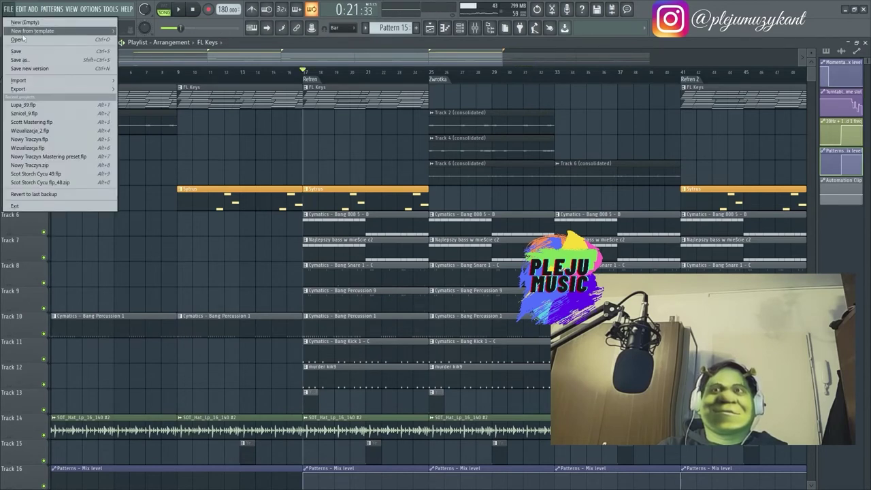
left_click(19, 52)
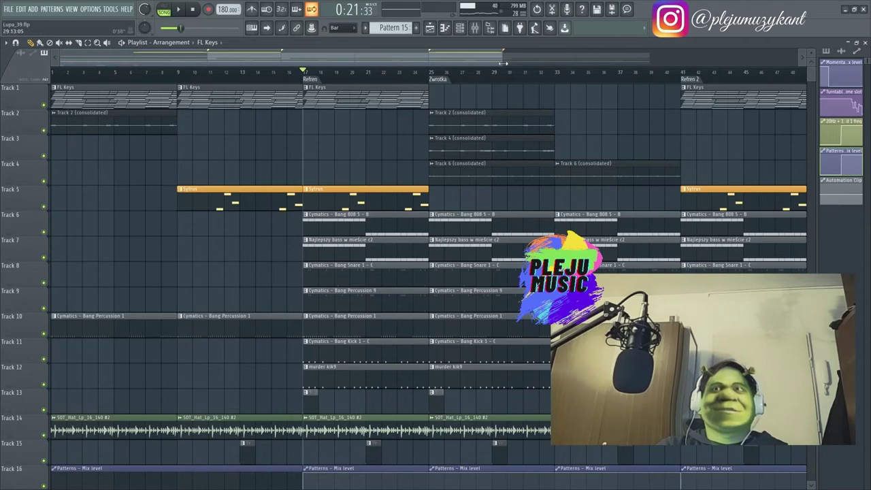
Inspect the notes of the Sytrus clip at bar 9 in the piano roll and return to the playlist.
scroll(507, 72, "down", 1)
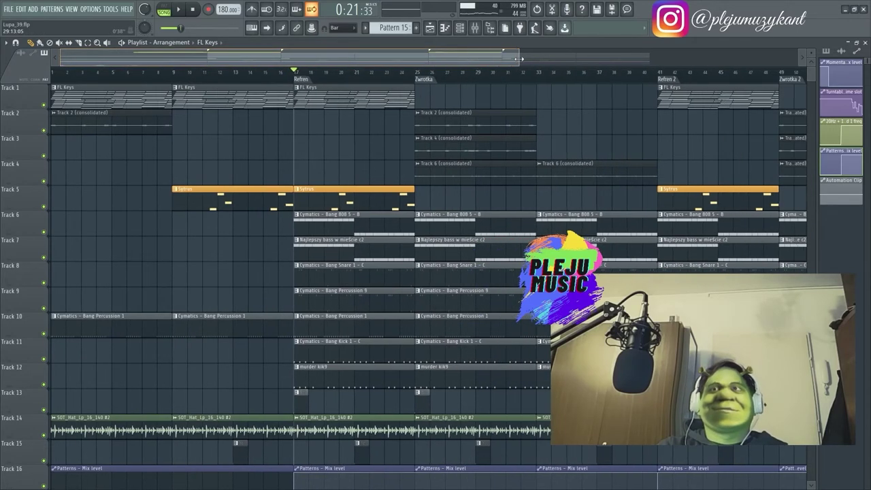
double_click(223, 195)
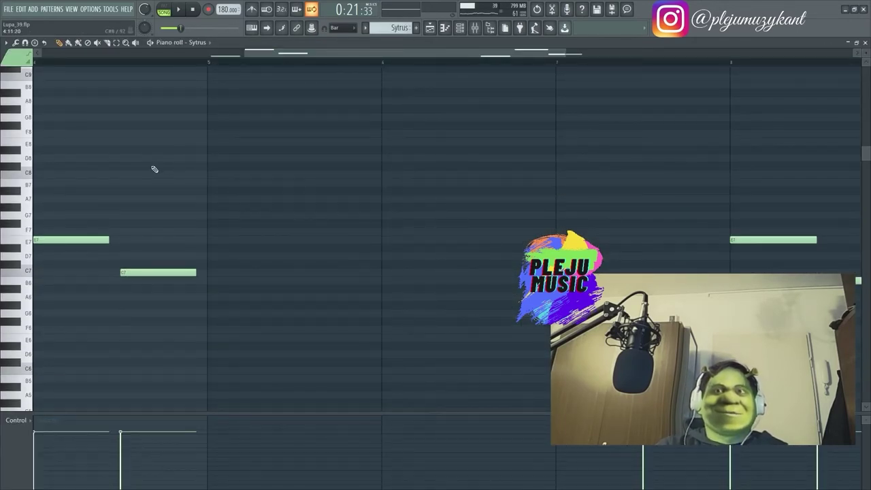
left_click_drag(344, 56, 25, 58)
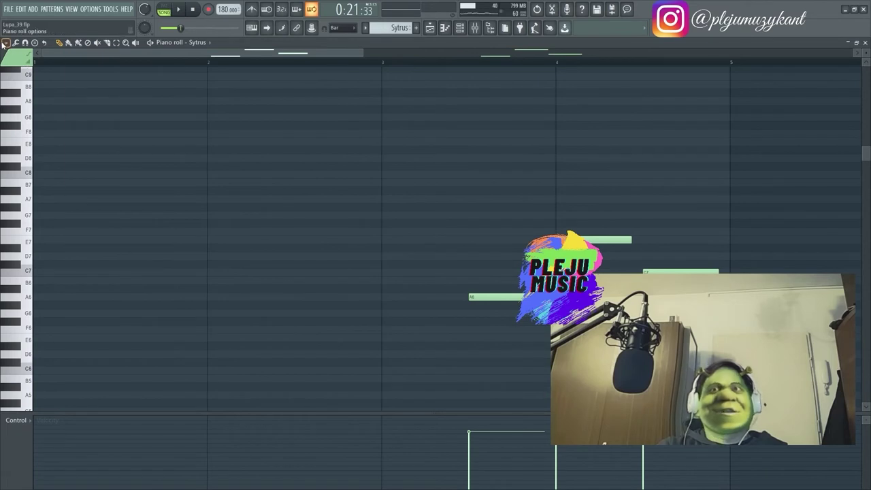
left_click(5, 43)
mouse_move(15, 62)
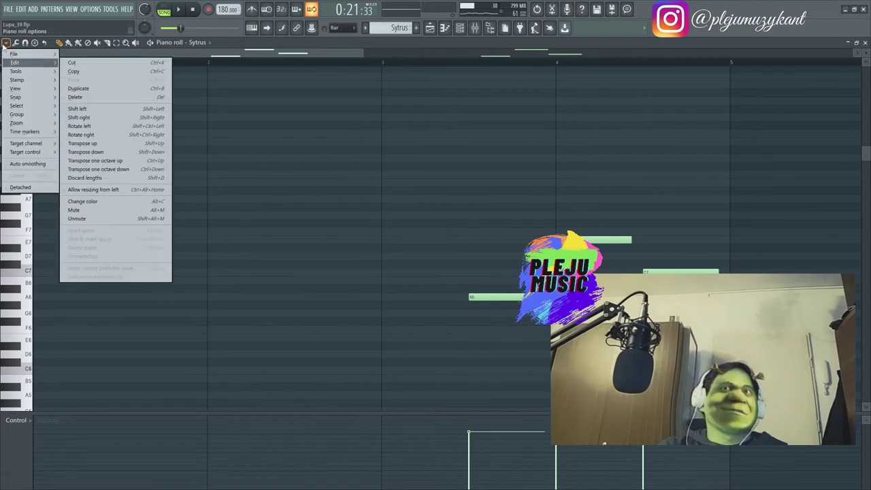
mouse_move(25, 85)
left_click(5, 44)
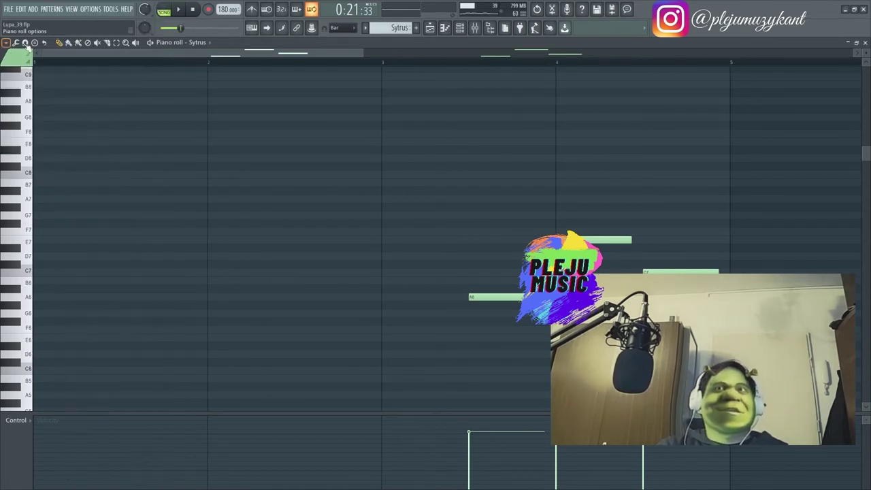
key("F5")
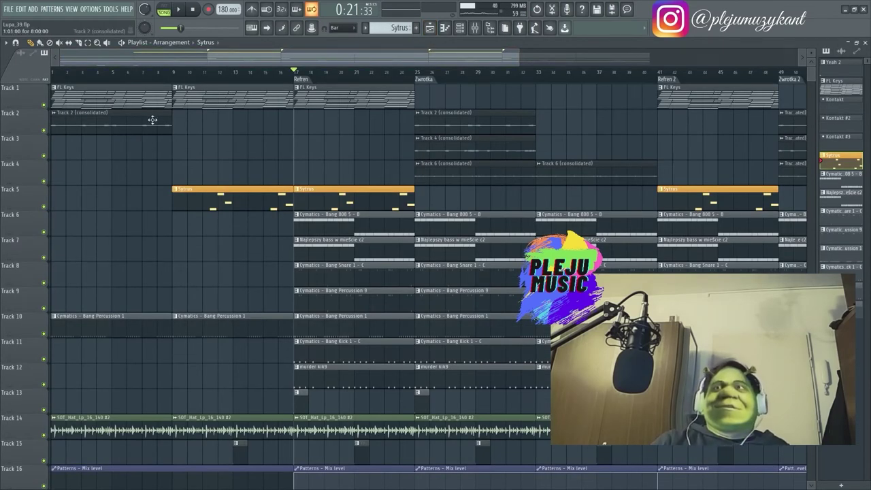
Insert an empty playlist track at Track 5 and move it down one position, below the Sytrus track.
right_click(33, 196)
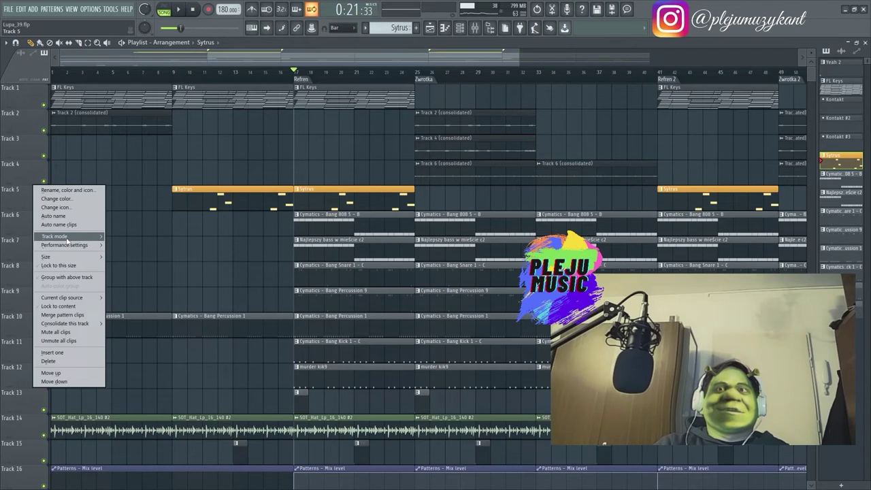
left_click(61, 352)
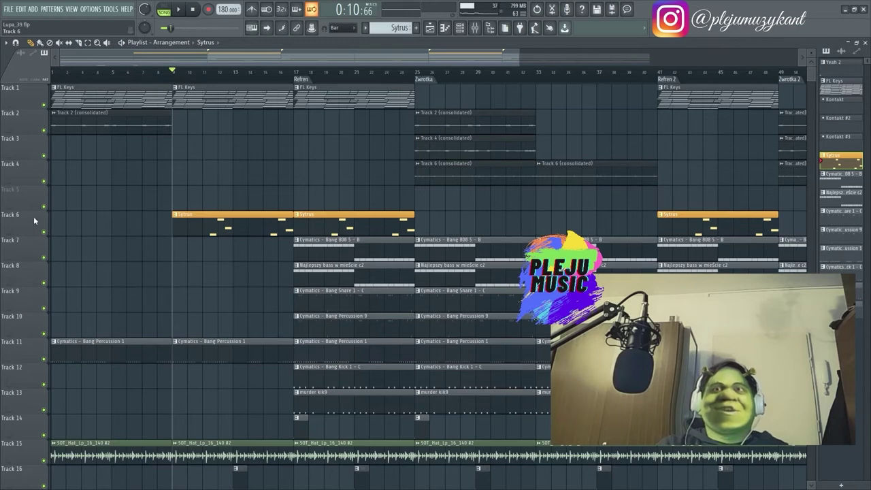
right_click(36, 195)
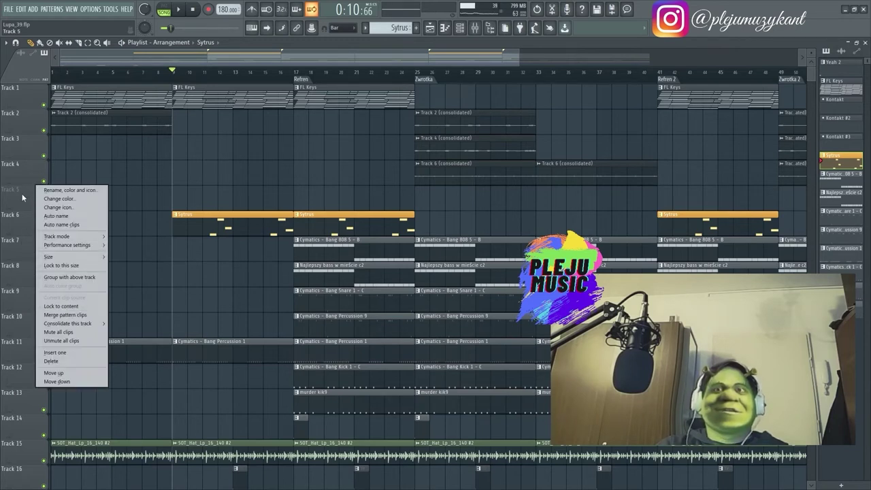
right_click(22, 198)
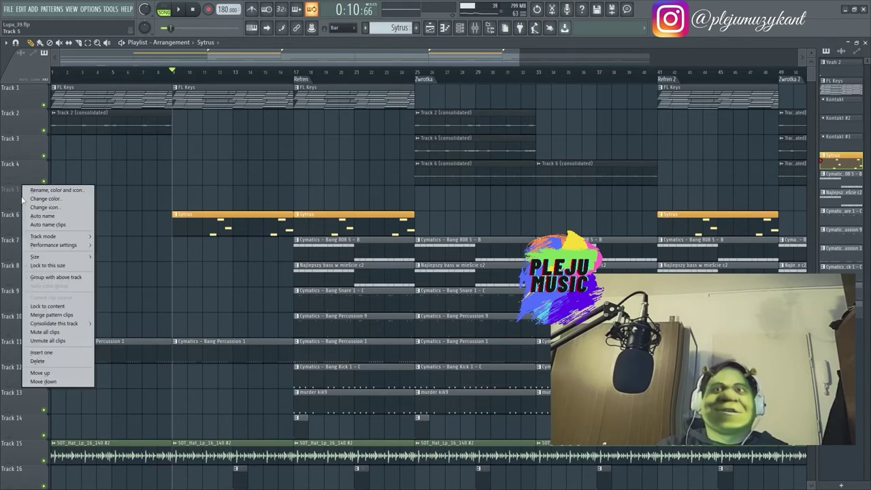
left_click(42, 380)
Inspect the notes of the Cymatics - Bang 808 clip at bar 17 in the piano roll and return to the playlist.
left_click_drag(249, 64, 329, 43)
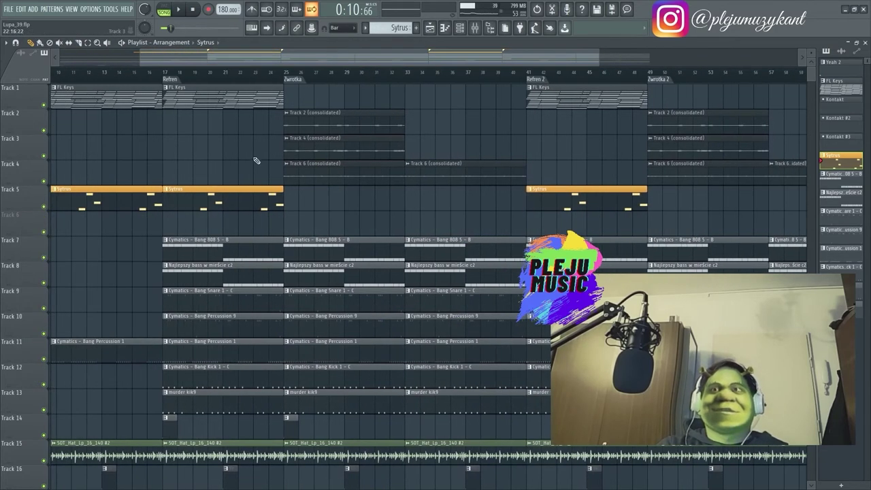
double_click(215, 252)
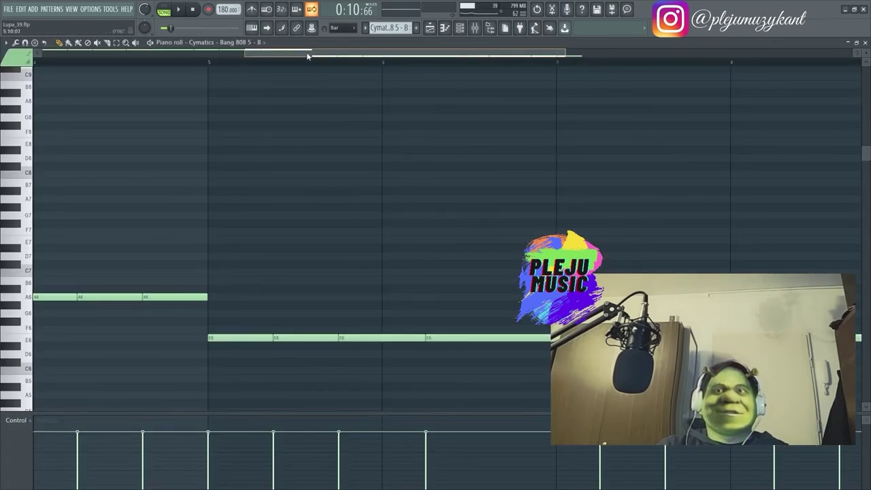
left_click_drag(307, 52, 136, 44)
left_click(429, 28)
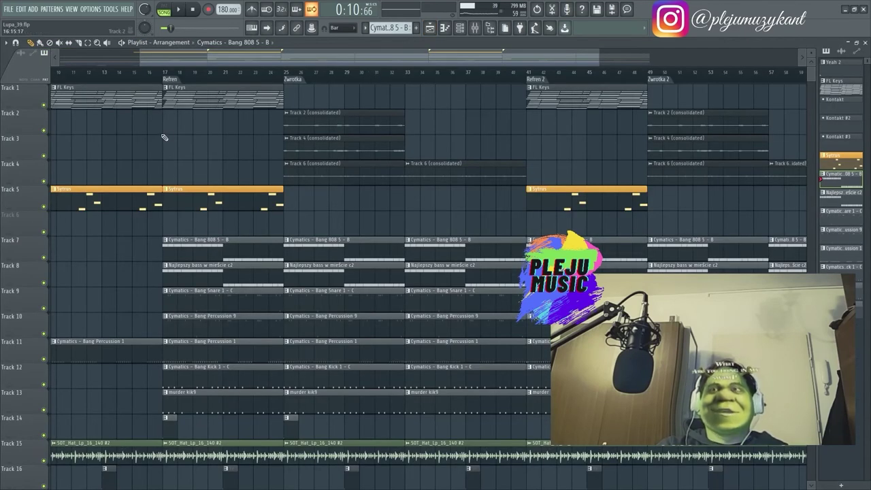
Listen to the first chorus from bar 17, replay the intro from the start of the song, and stop playback.
left_click_drag(184, 64, 87, 51)
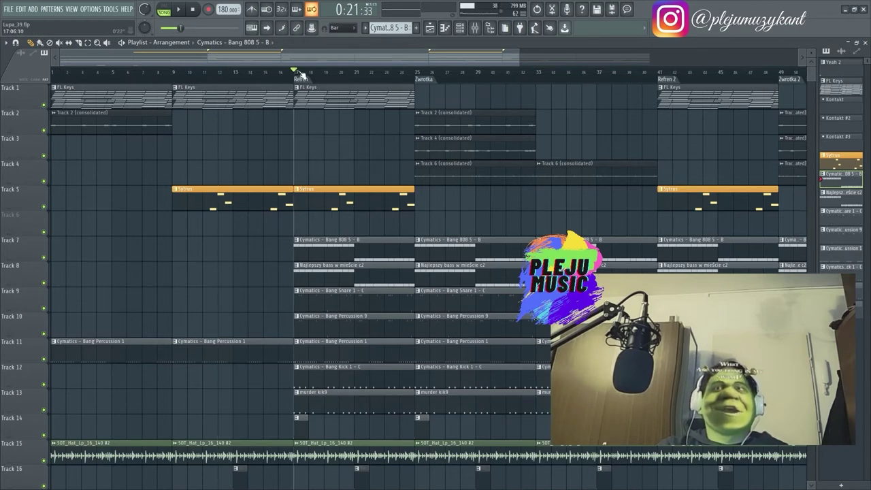
key("space")
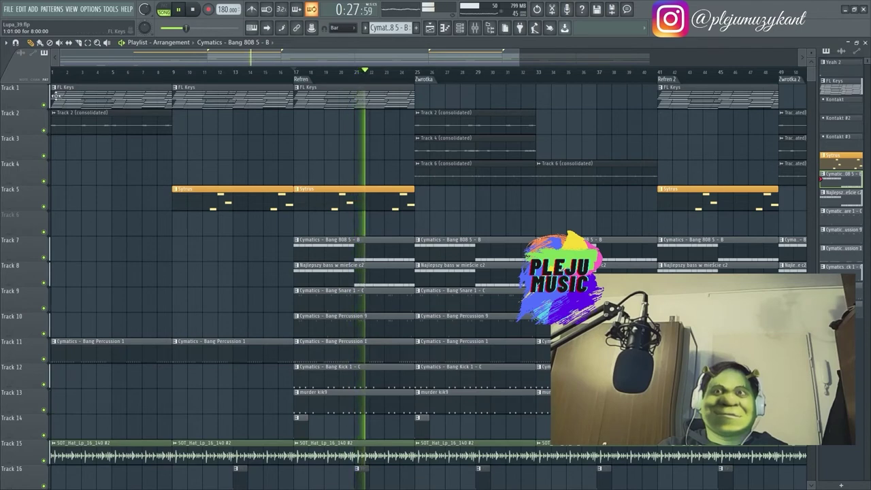
key("space")
key("space")
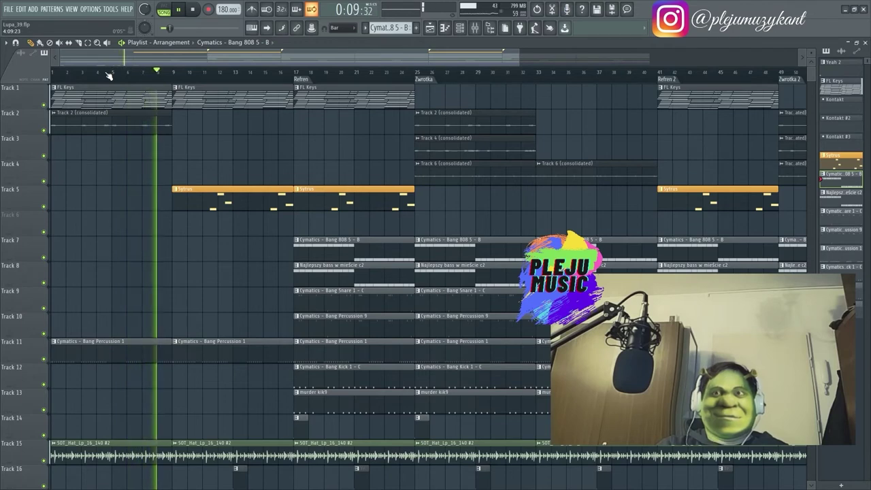
key("space")
Create an automation clip for the FabFilter Pro-R mix level on the Piano mixer track and return to the playlist.
scroll(243, 167, "down", 4)
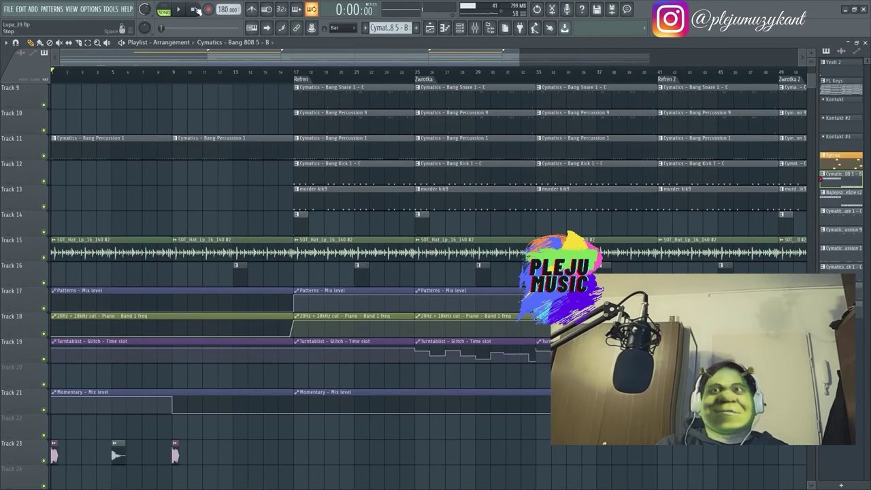
left_click(479, 30)
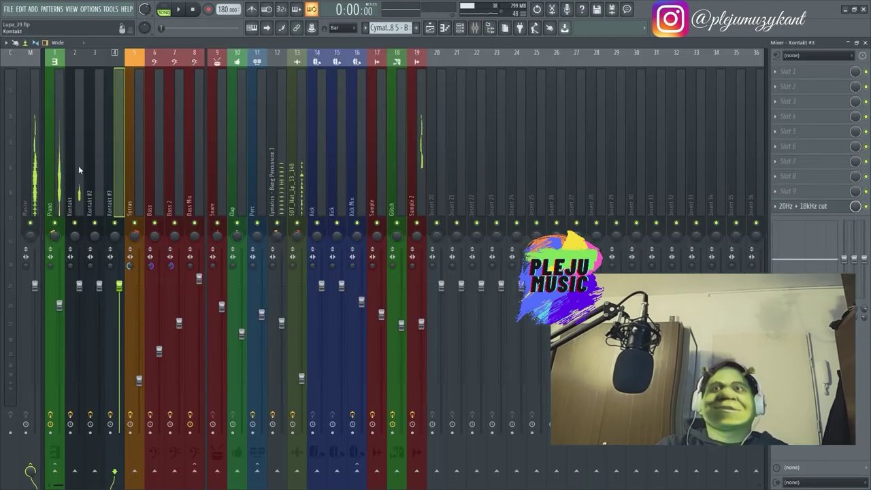
left_click(57, 172)
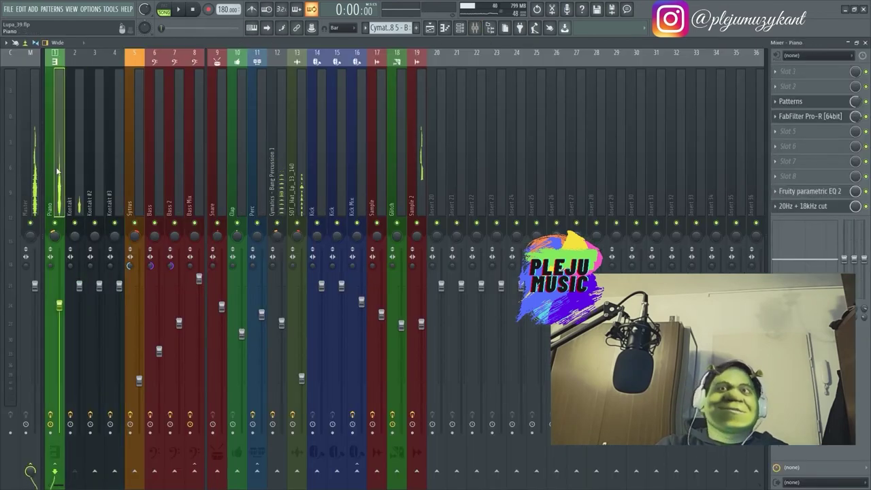
right_click(855, 118)
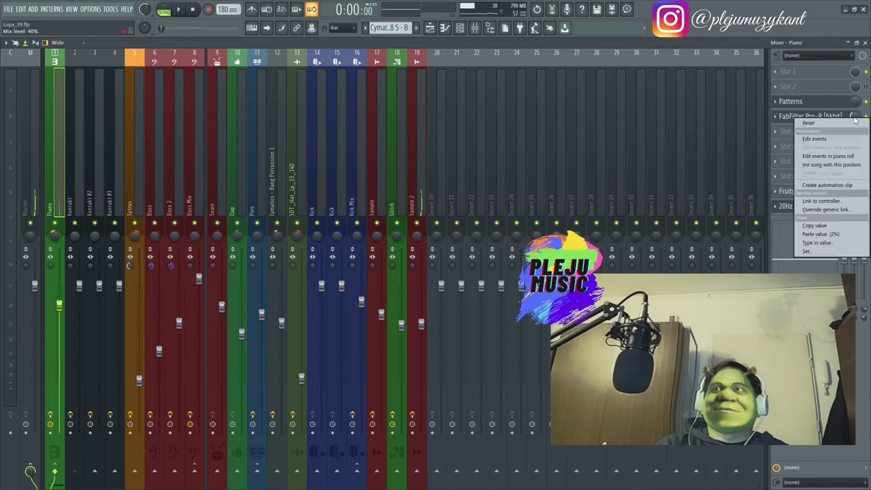
left_click(814, 185)
left_click(429, 28)
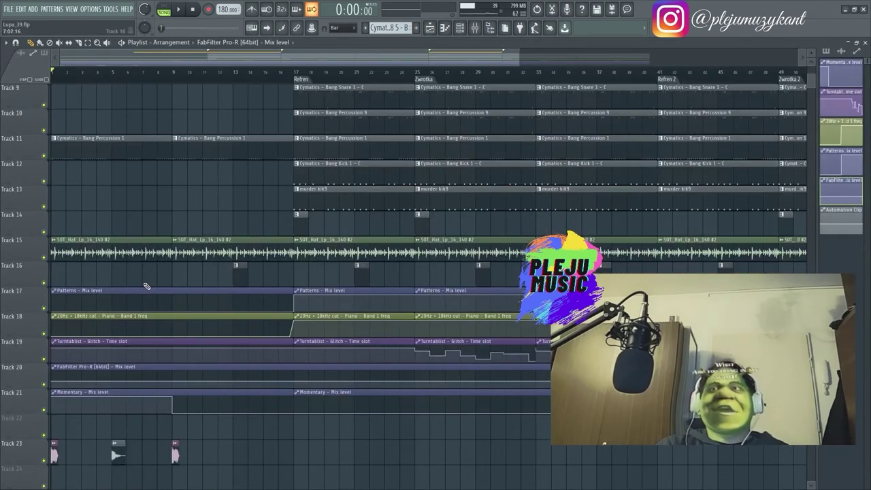
Shape the FabFilter Pro-R mix level automation to stay low until bar 17 and step up to 40% at the first chorus.
scroll(191, 348, "up", 8)
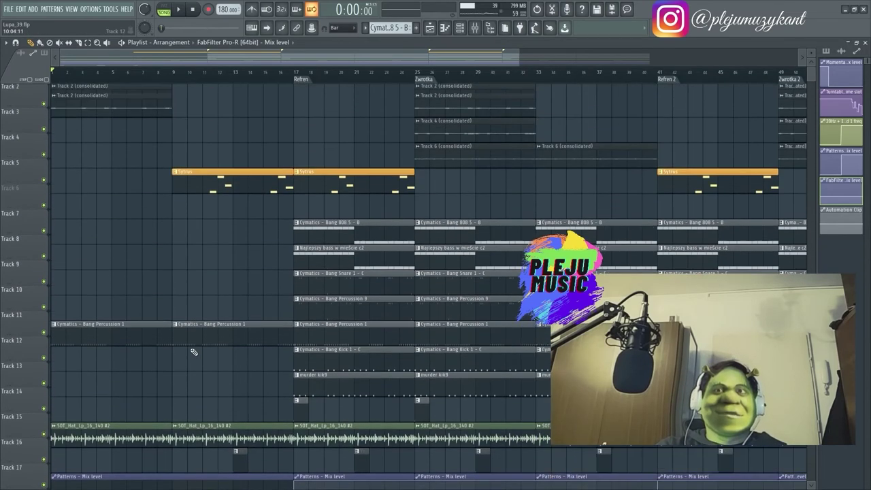
scroll(202, 342, "down", 9)
scroll(202, 342, "down", 1)
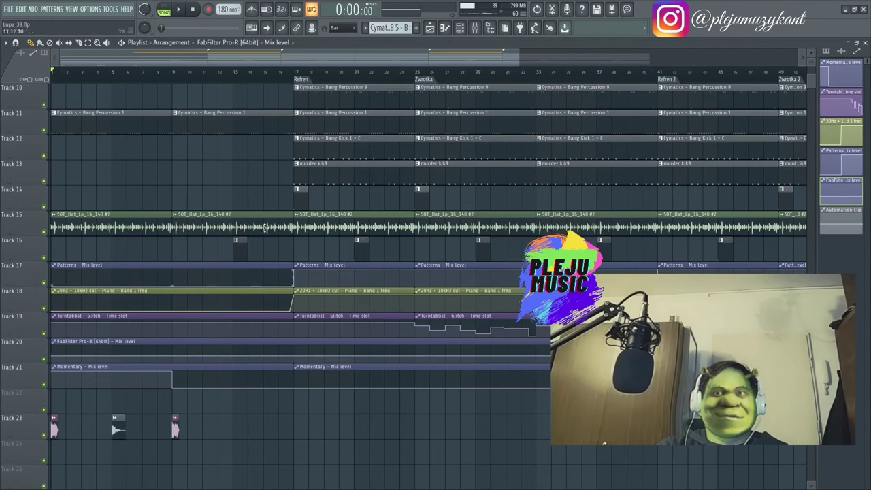
scroll(287, 59, "down", 2)
scroll(258, 69, "up", 2)
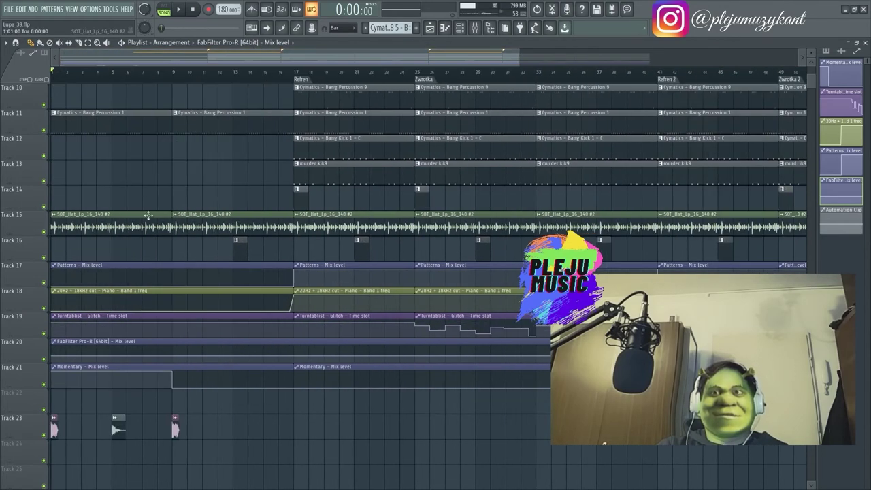
right_click(56, 356)
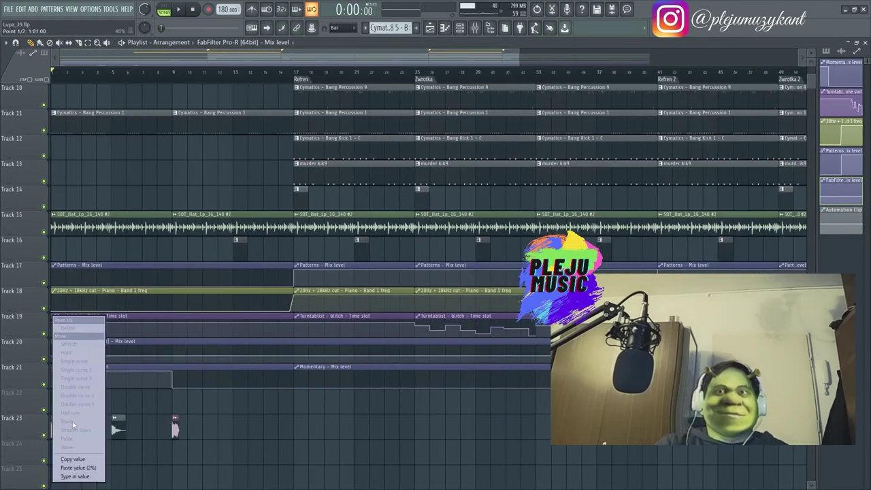
left_click(74, 459)
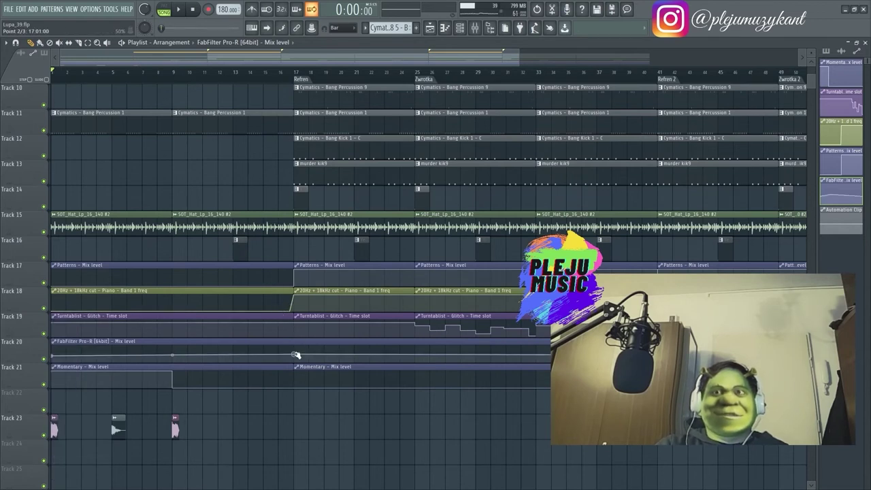
right_click(295, 355)
left_click(324, 468)
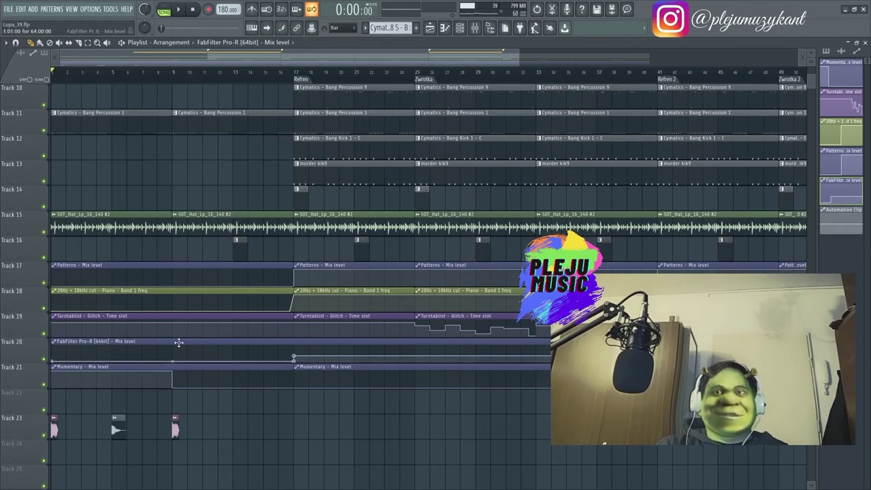
scroll(189, 341, "up", 6)
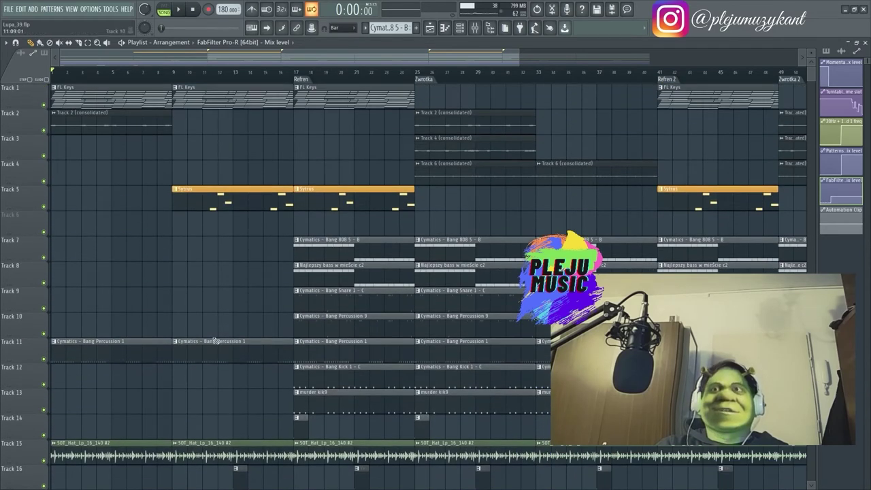
scroll(196, 338, "down", 6)
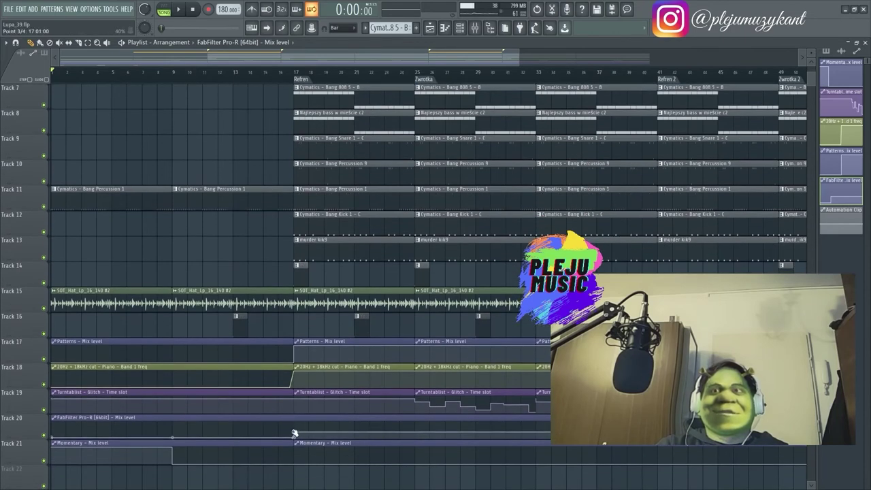
scroll(259, 420, "up", 6)
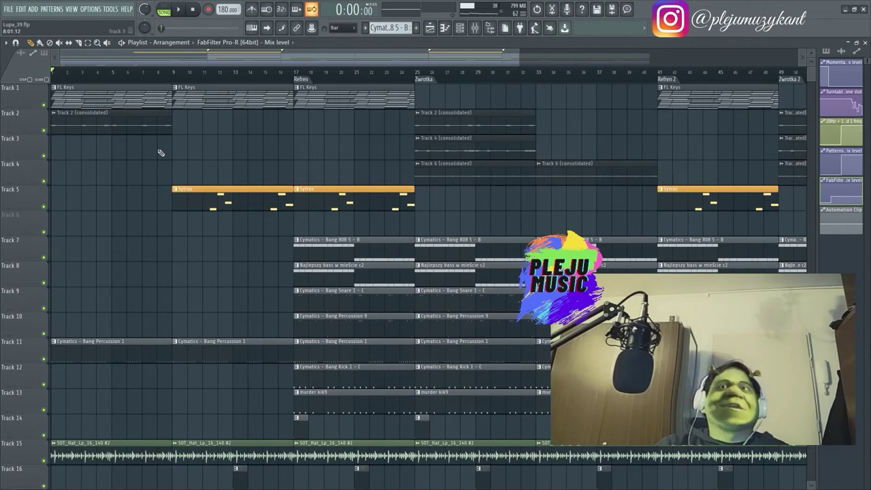
scroll(160, 153, "down", 7)
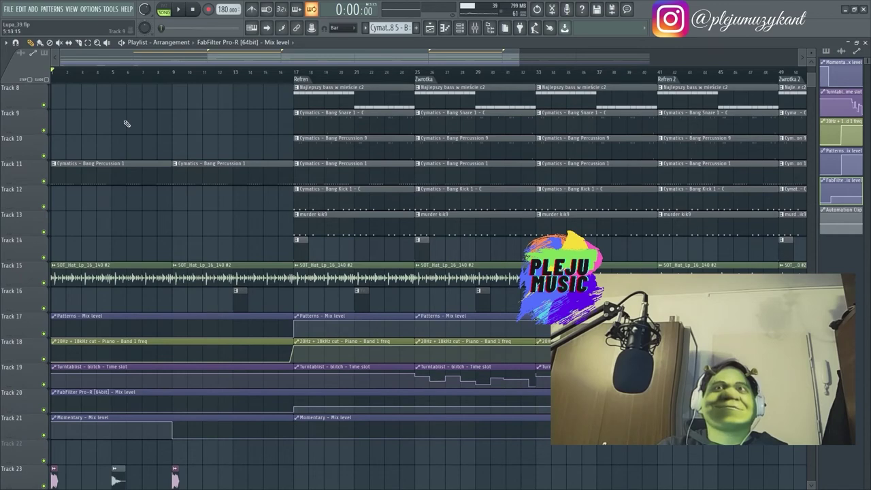
left_click(459, 33)
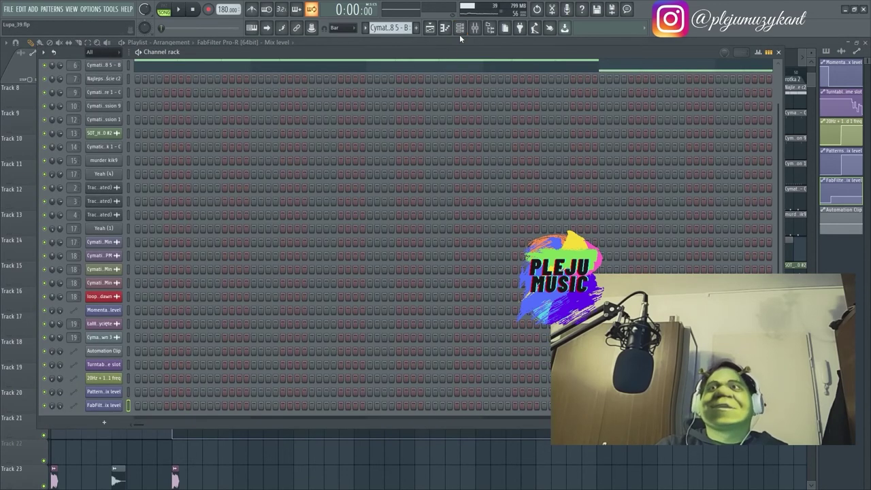
left_click(475, 32)
left_click(431, 28)
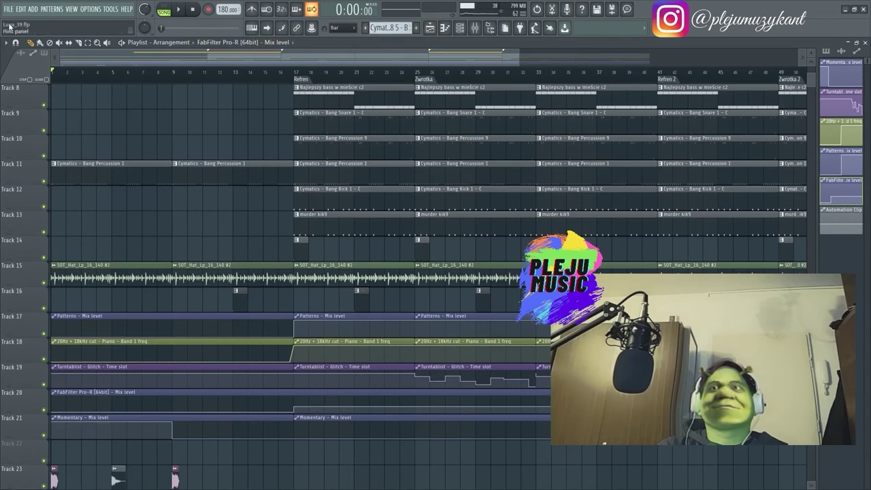
Play the song from the start and review the melody, drum and automation tracks through the intro, chorus and verse, checking the mixer.
key("space")
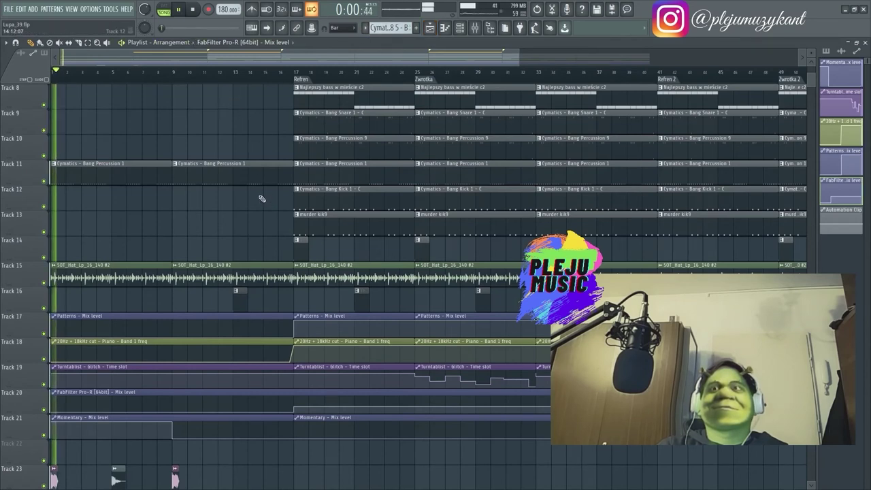
scroll(263, 204, "down", 3)
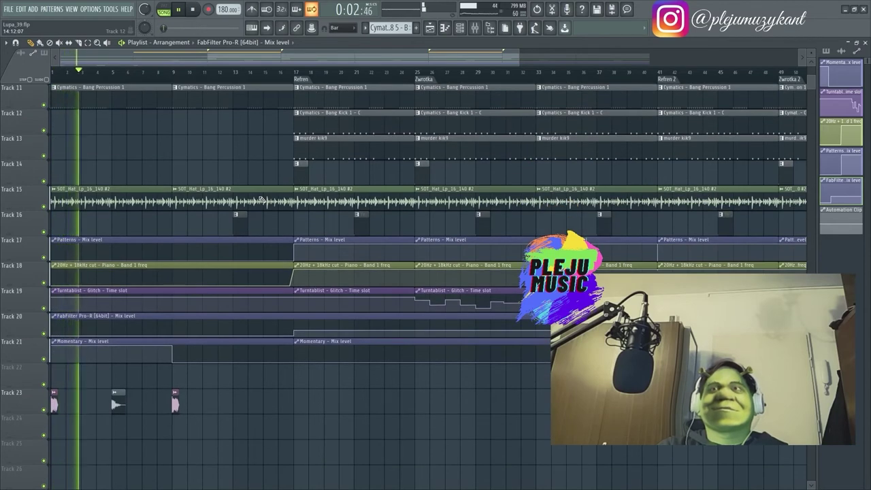
scroll(261, 199, "up", 10)
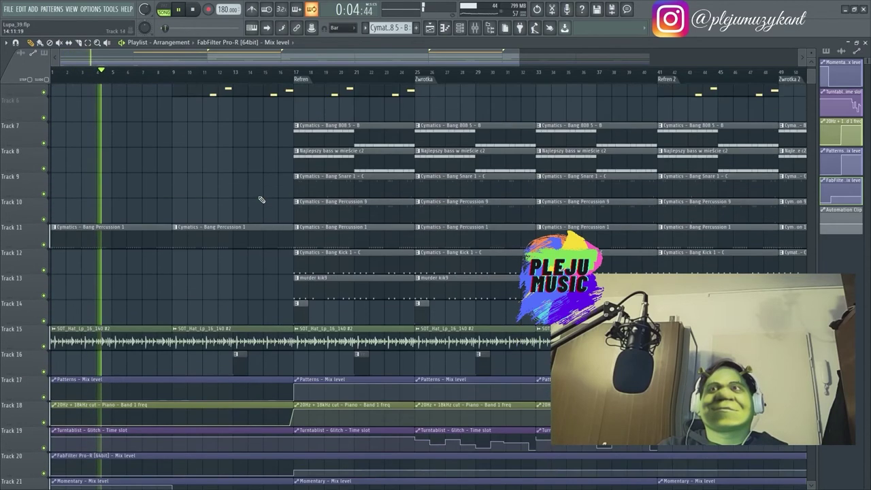
scroll(251, 196, "down", 3)
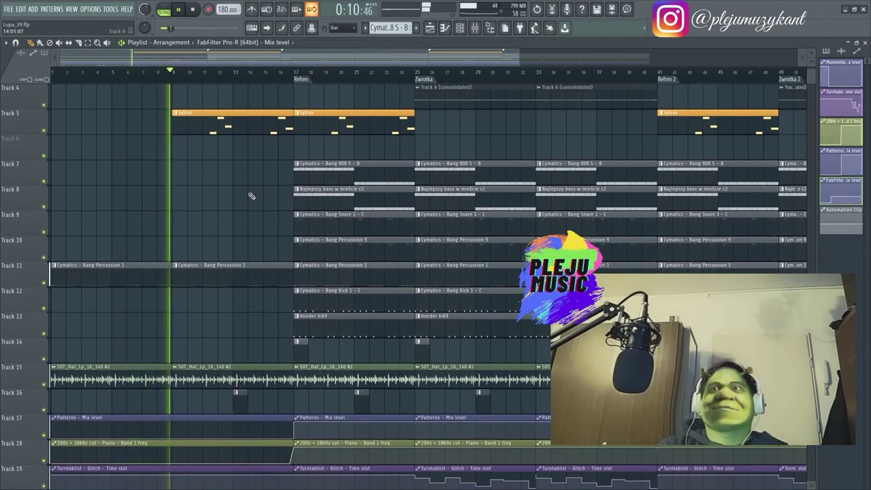
scroll(252, 197, "down", 3)
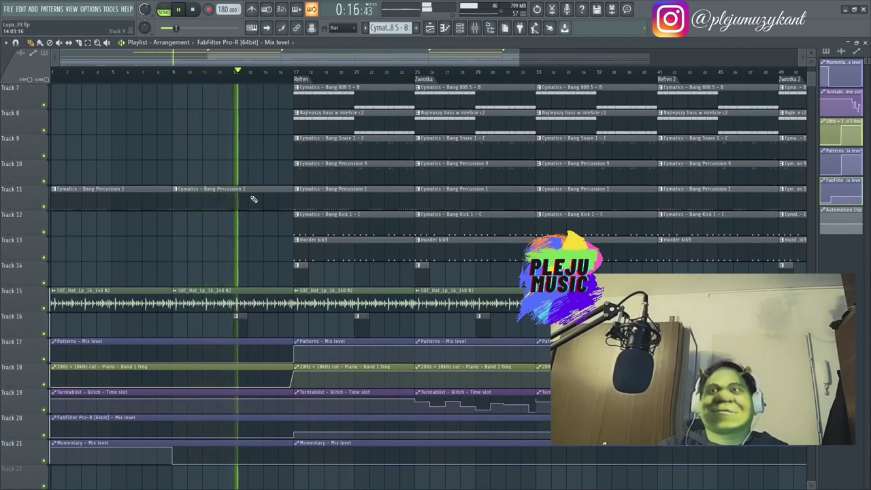
scroll(252, 199, "up", 6)
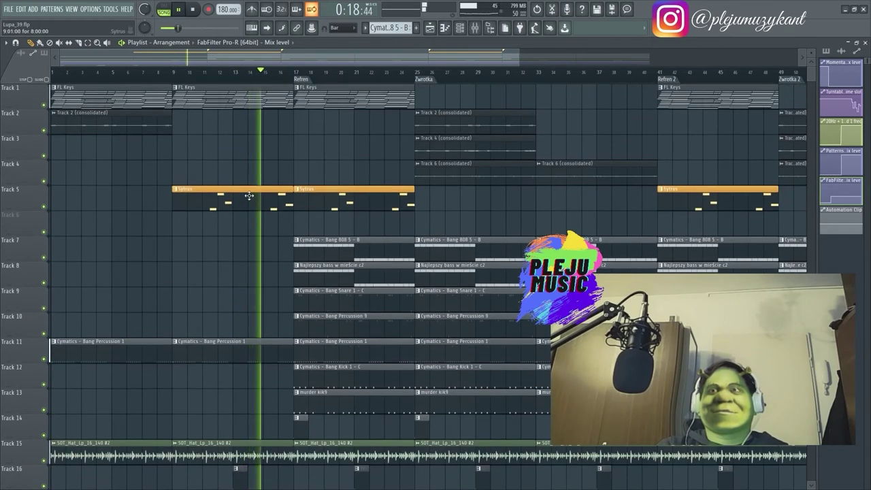
left_click(474, 28)
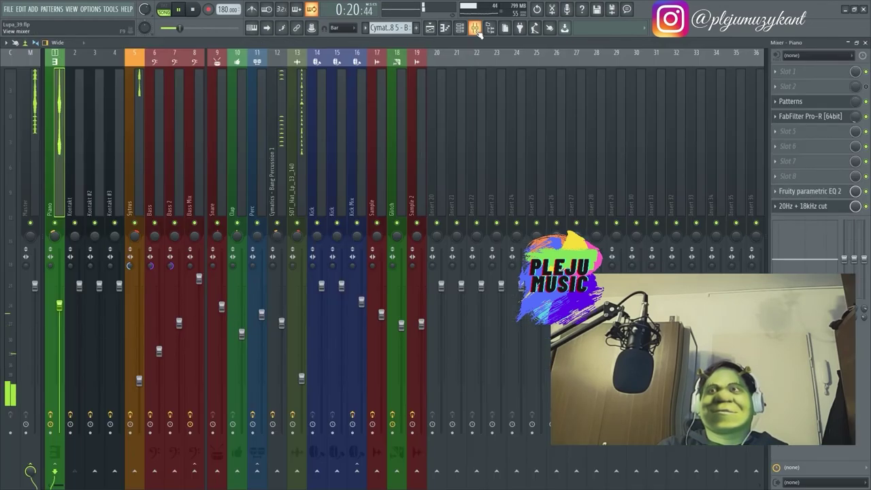
left_click(430, 28)
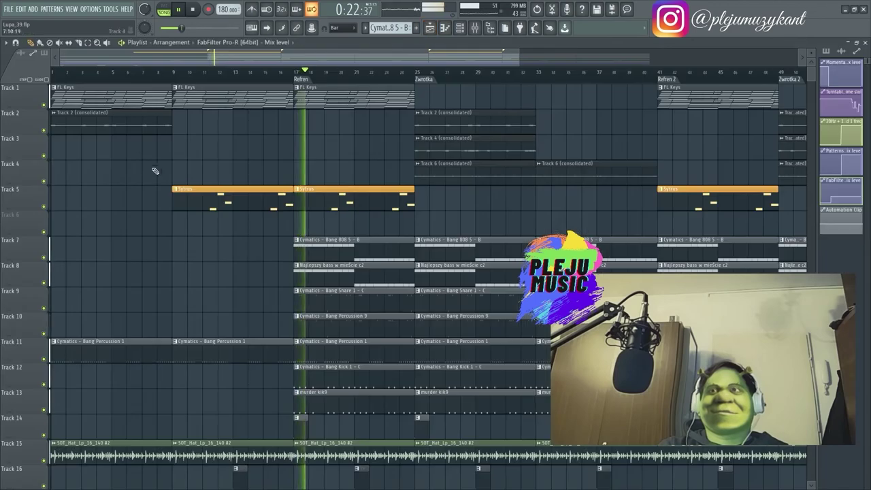
scroll(160, 174, "down", 6)
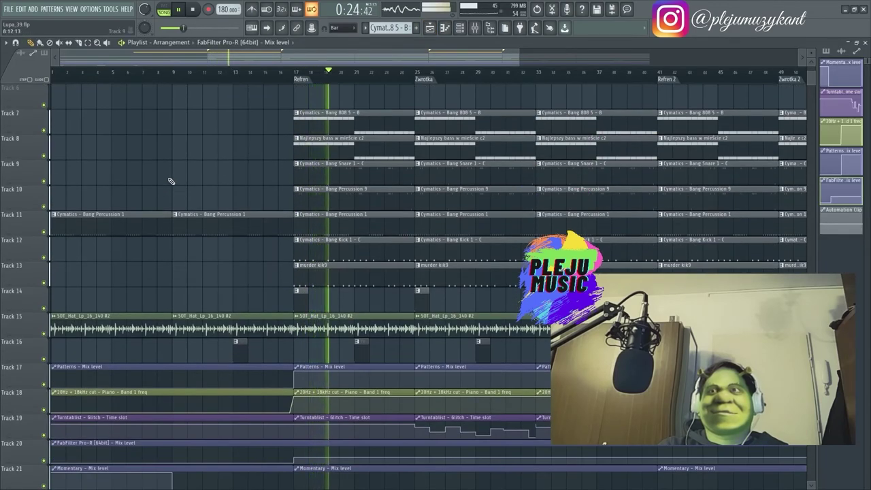
scroll(219, 192, "up", 1)
scroll(200, 249, "up", 4)
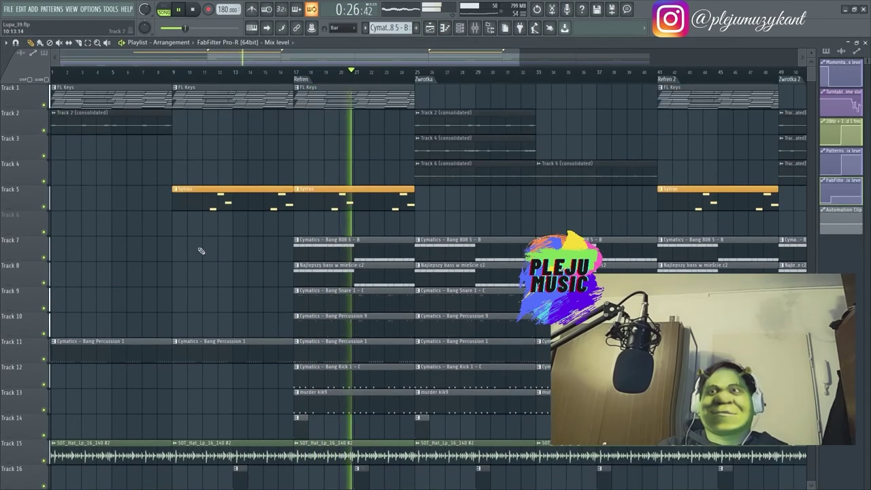
scroll(204, 245, "down", 5)
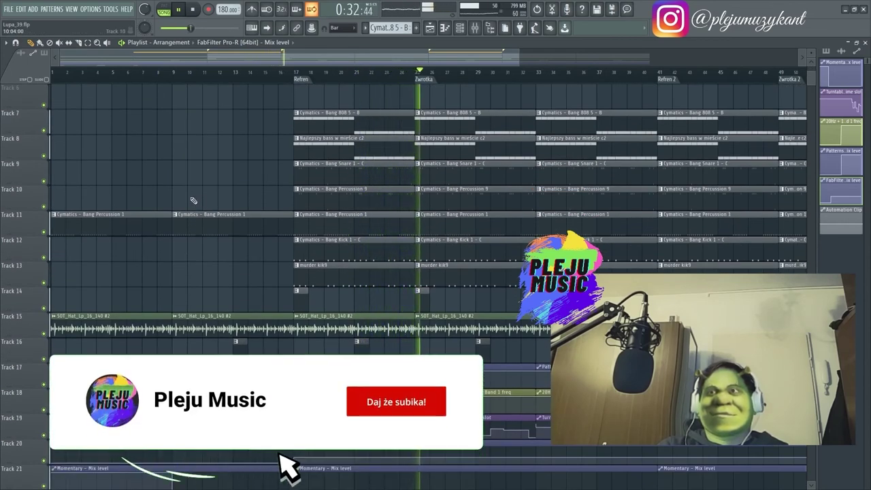
scroll(200, 200, "down", 5)
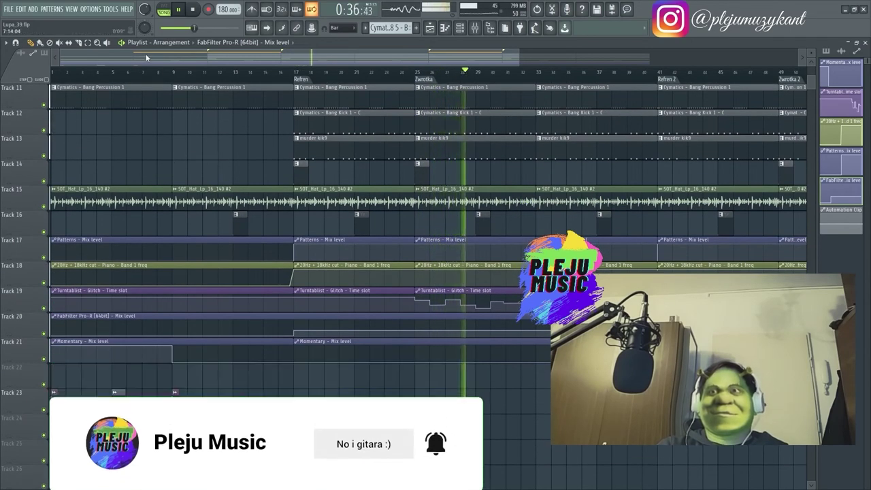
scroll(196, 28, "up", 1)
left_click(144, 10)
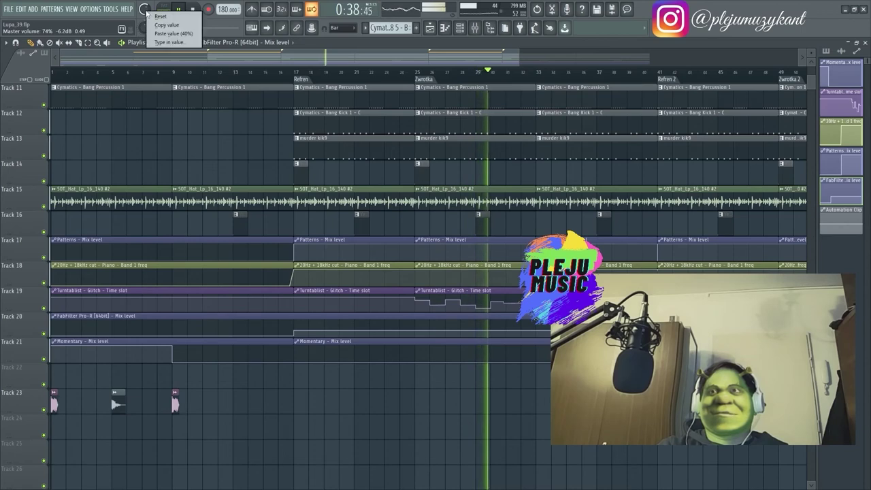
left_click(144, 9)
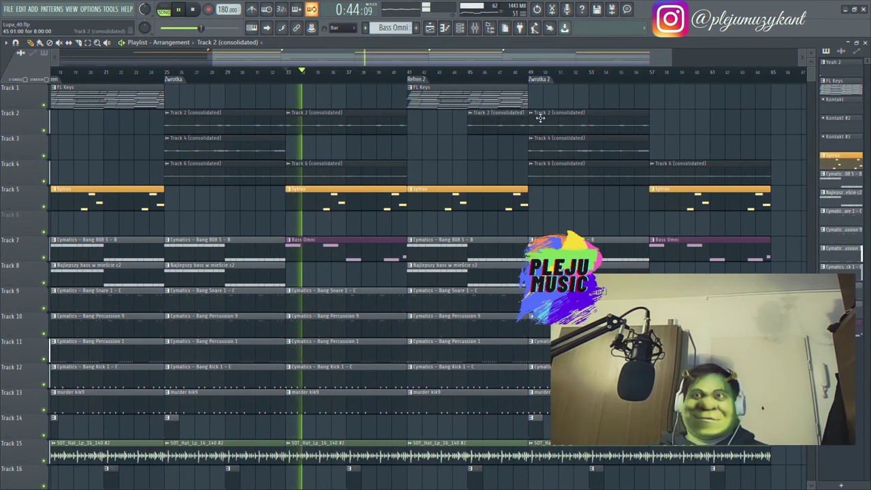
Place a Track 2 (consolidated) clip on Track 2 at bar 57 and listen to the arrangement from bar 33.
left_click(684, 116)
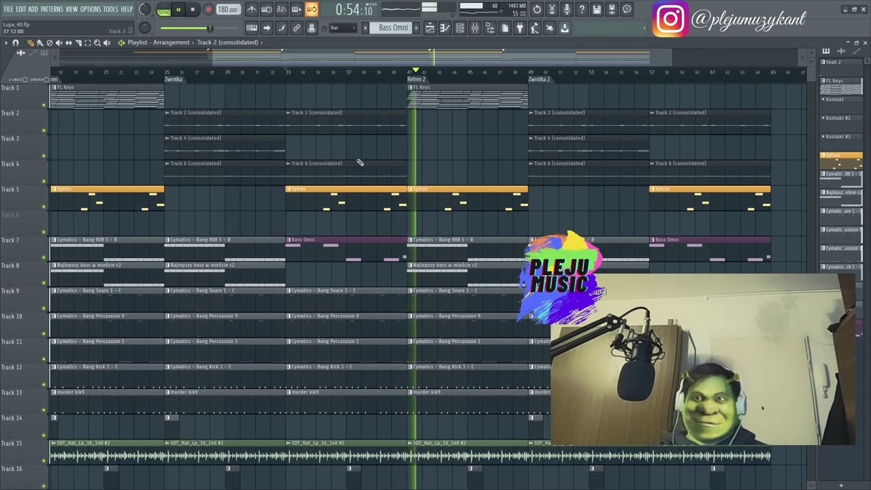
left_click(288, 74)
key("space")
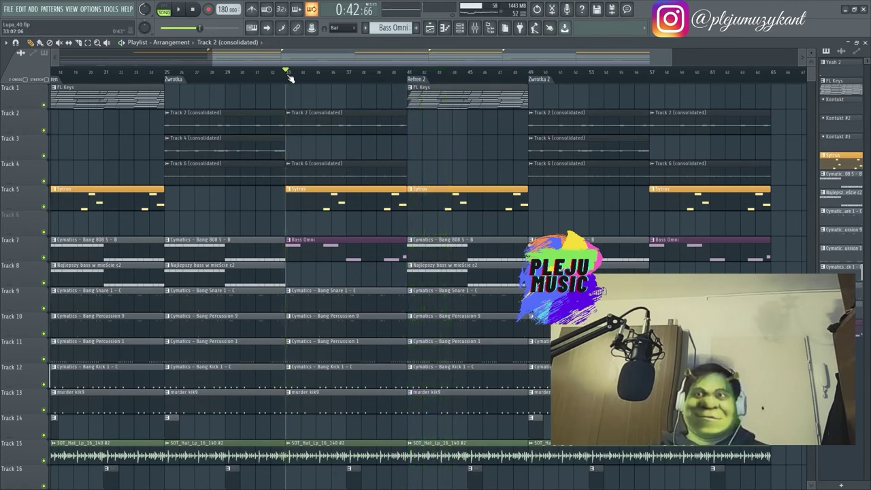
mouse_move(360, 54)
left_mouse_down()
mouse_move(381, 54)
mouse_move(361, 53)
mouse_move(375, 56)
mouse_move(365, 66)
left_mouse_up()
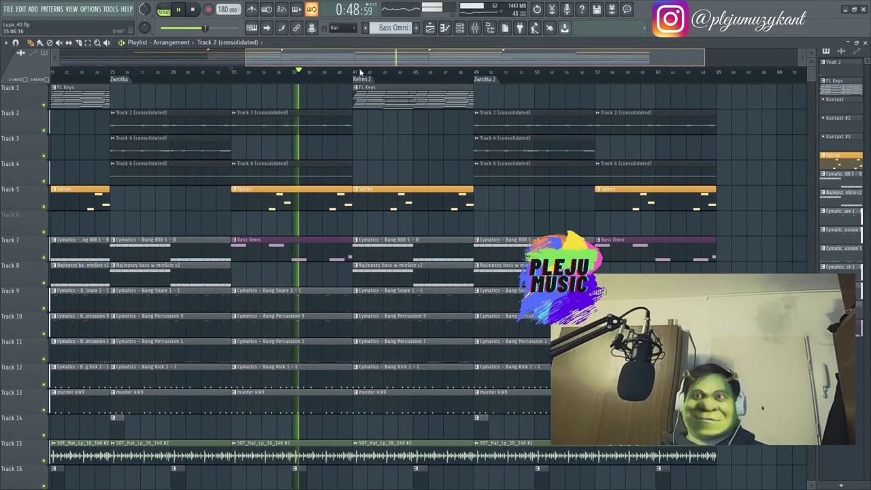
mouse_move(360, 71)
left_mouse_down()
mouse_move(353, 69)
mouse_move(369, 65)
left_mouse_up()
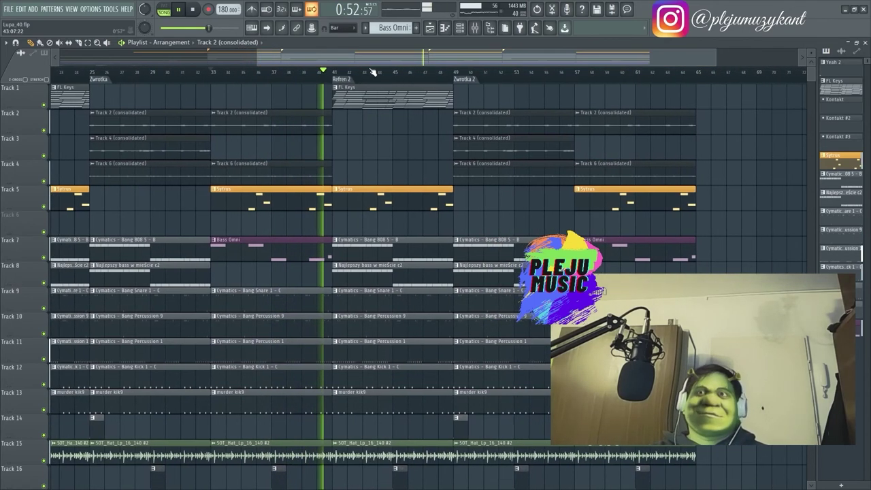
Add Fruity parametric EQ 2 to effect slot 9 of the Bass Omni mixer track and raise its volume to about 41%.
left_click(476, 32)
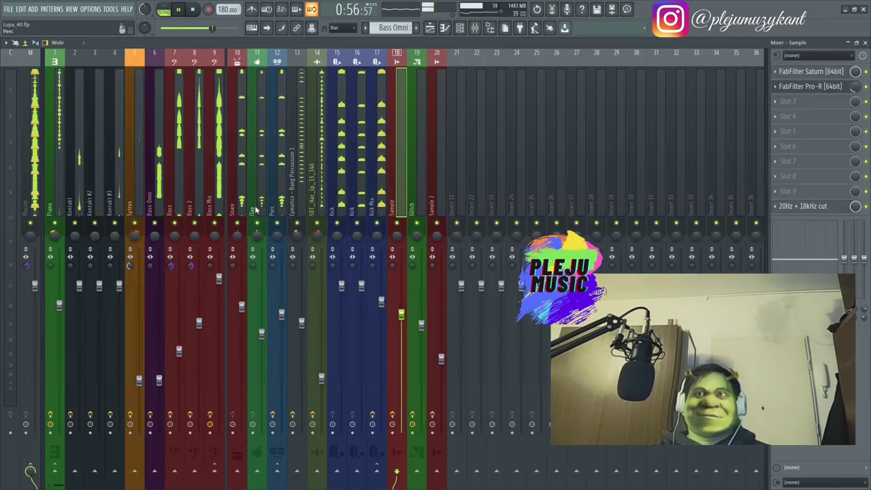
left_click(803, 206)
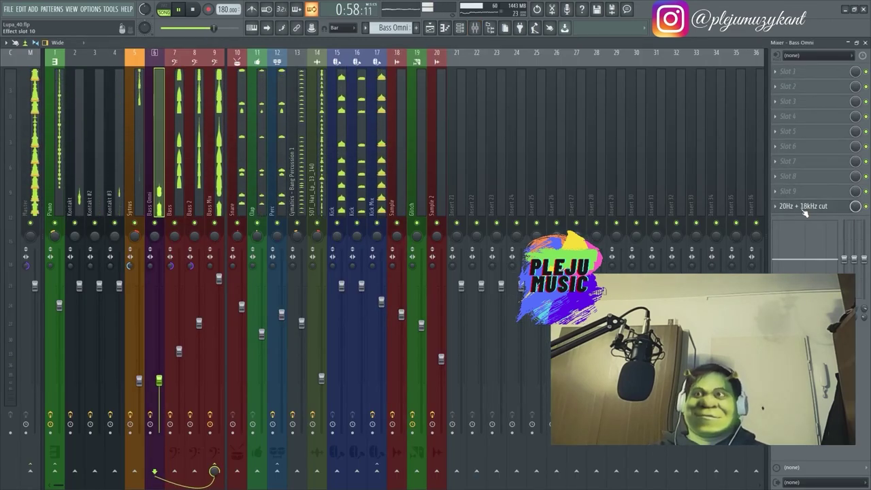
left_click(777, 197)
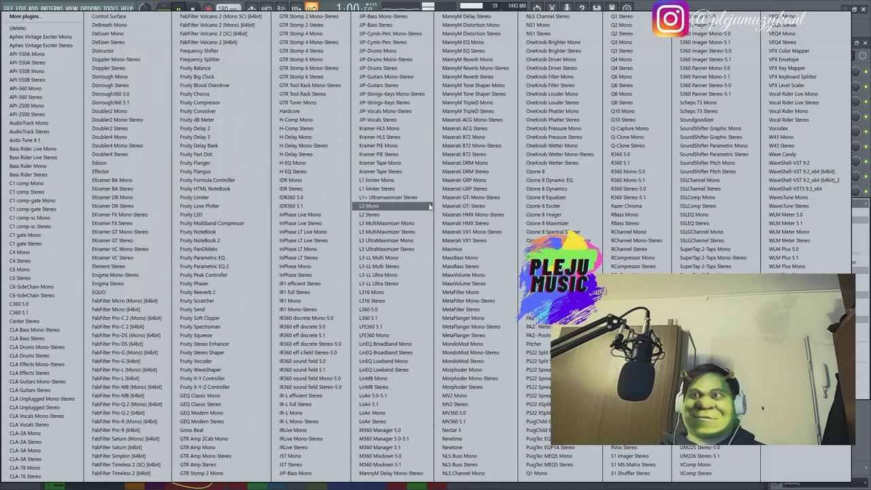
left_click(226, 266)
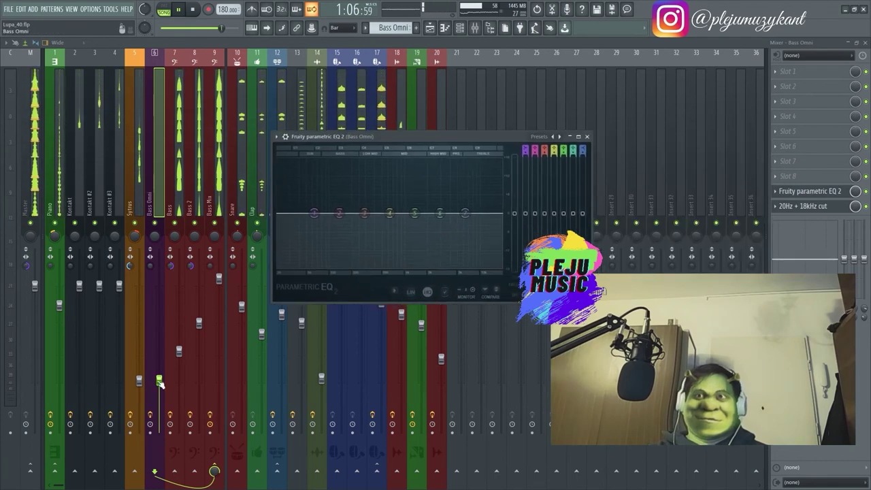
left_click_drag(159, 381, 162, 373)
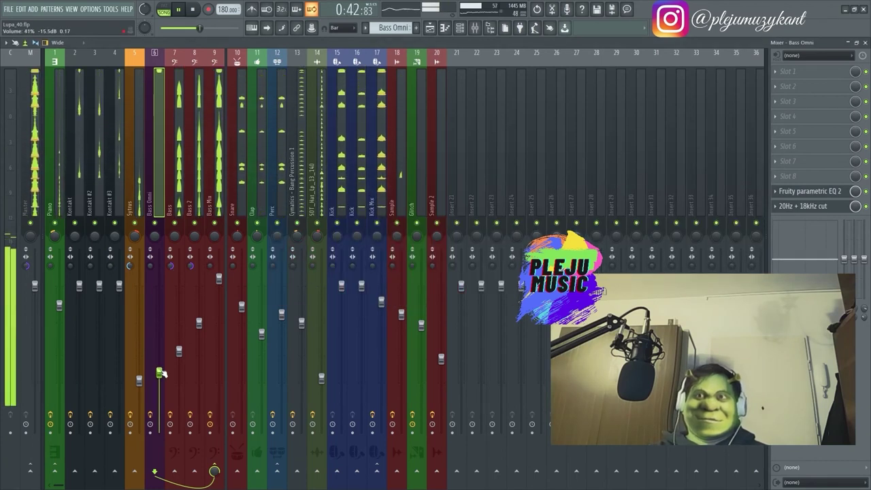
Shape the Bass Omni EQ by lowering band 1 at the low end and dipping band 5 by about 3.3 dB near 2914 Hz.
left_click(807, 192)
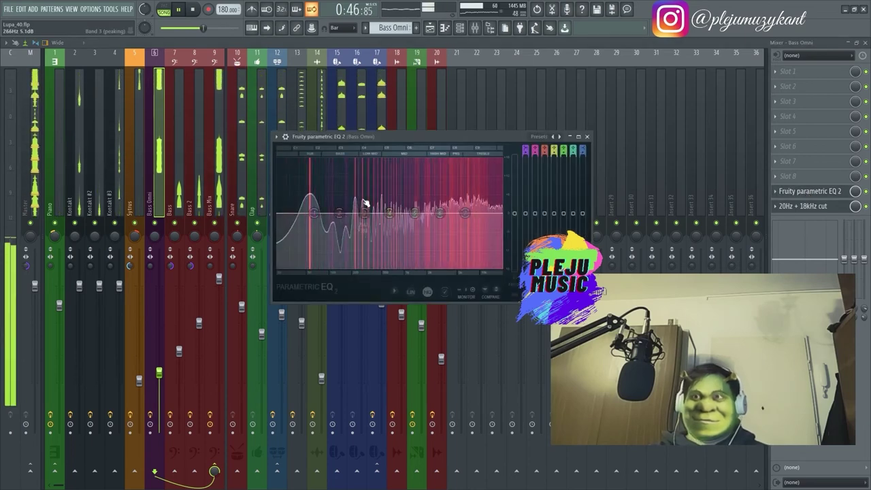
left_click_drag(312, 214, 289, 220)
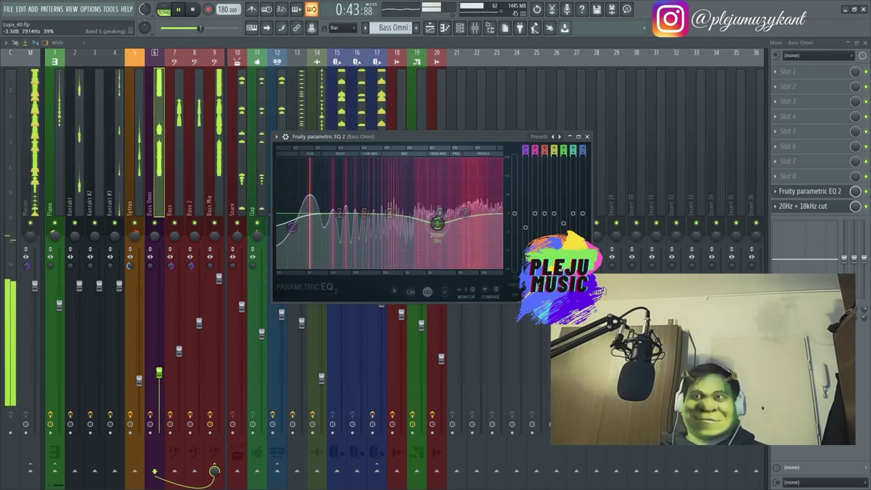
left_click(276, 137)
left_click(294, 329)
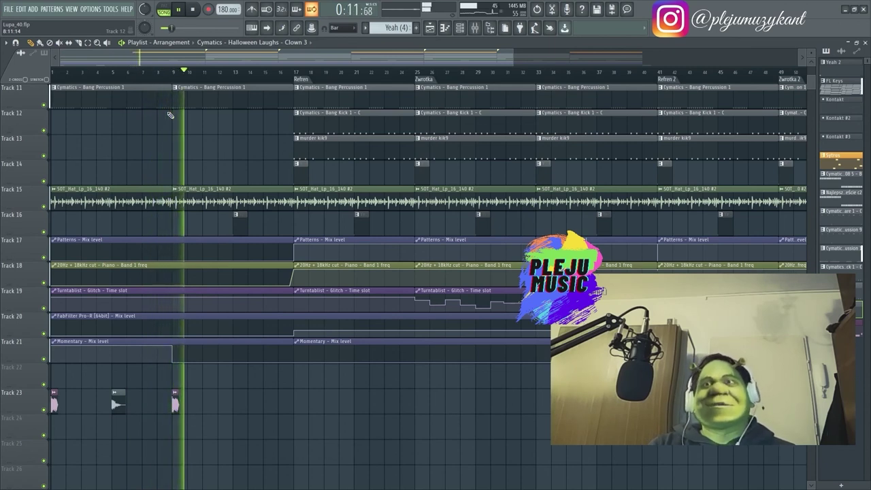
Follow the playing arrangement through the verses and the second chorus, reviewing the drum and automation tracks.
left_click_drag(260, 60, 374, 69)
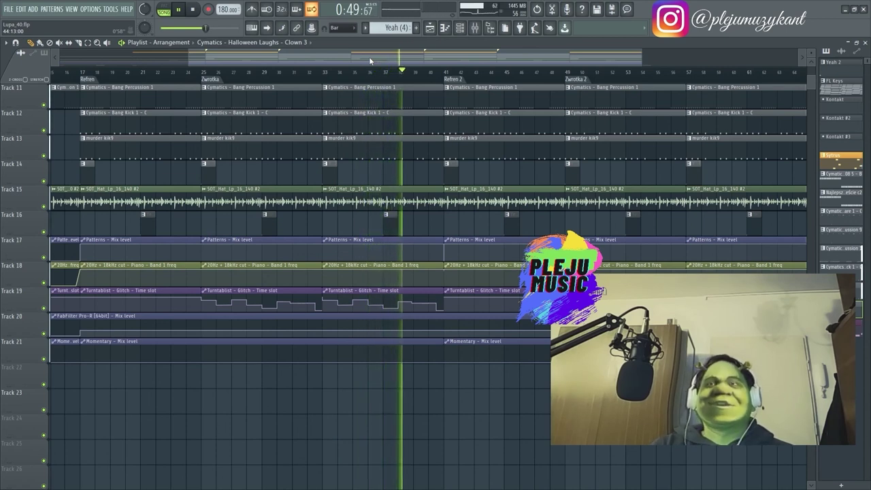
left_click_drag(368, 57, 453, 61)
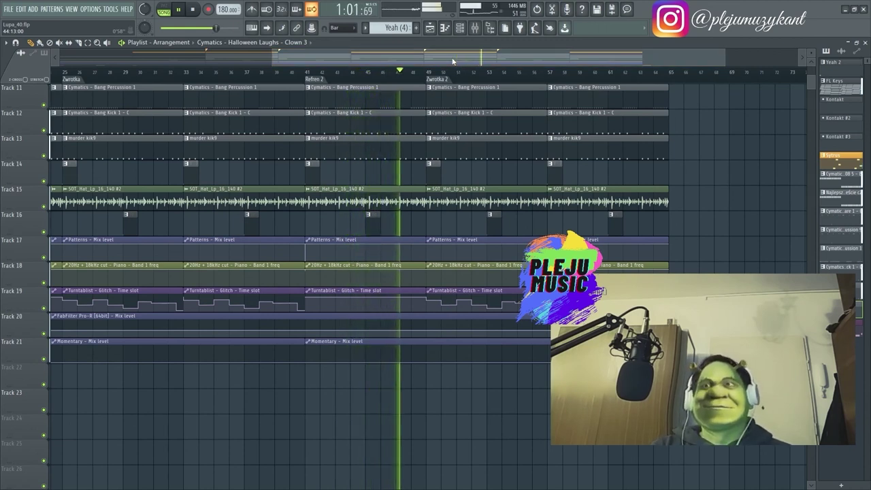
left_click_drag(453, 61, 504, 54)
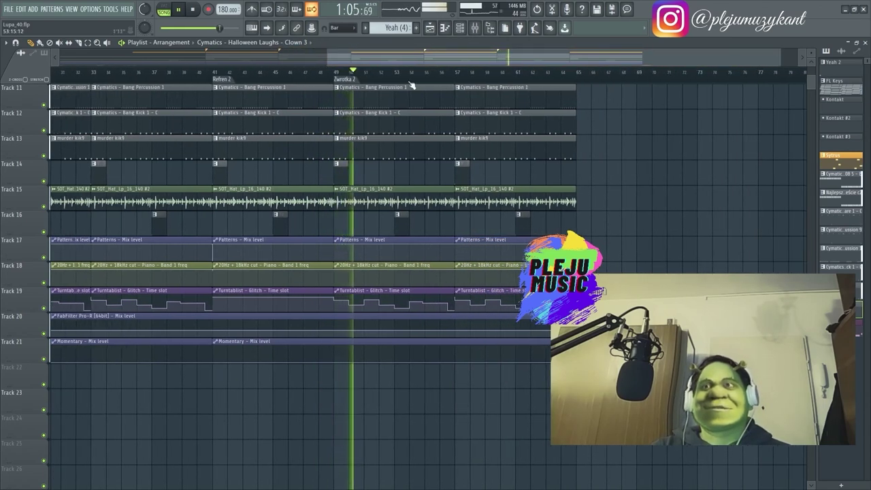